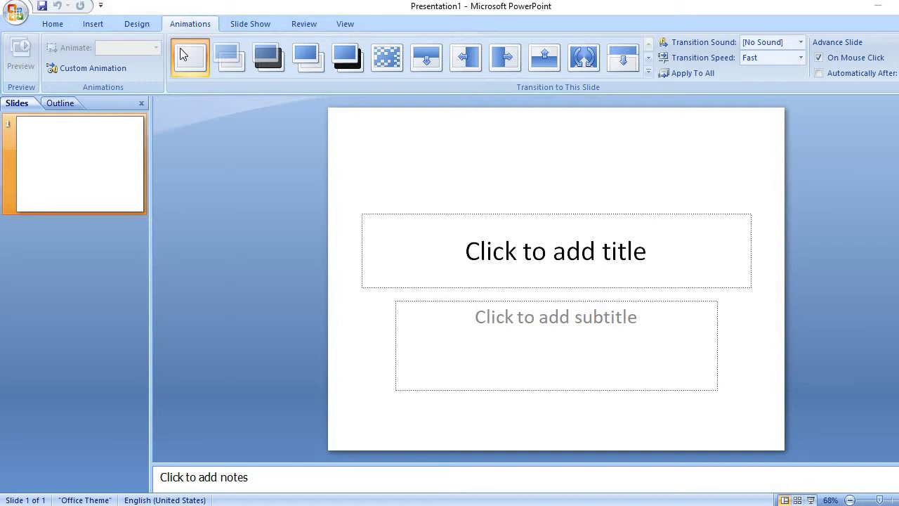
# - Preview the New Slide layouts on the Home tab without adding a slide, then show the Office menu
pyautogui.click(59, 28)
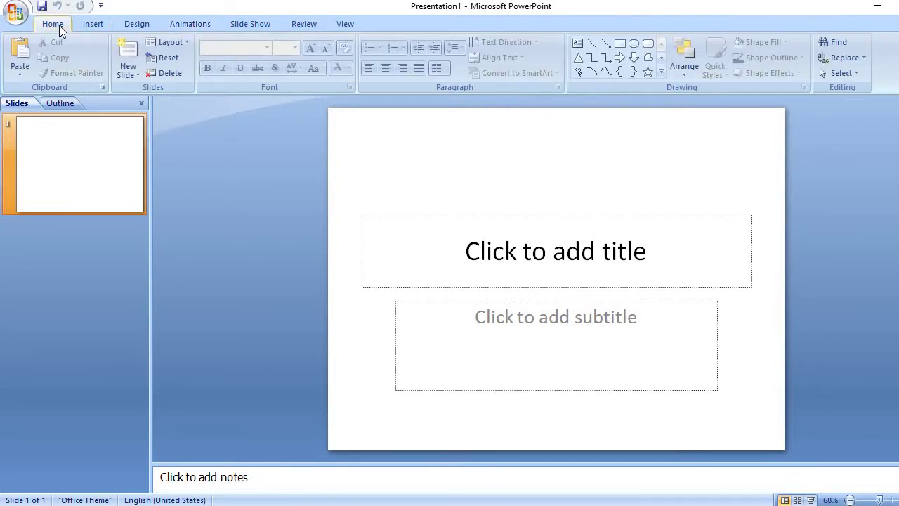
pyautogui.click(138, 74)
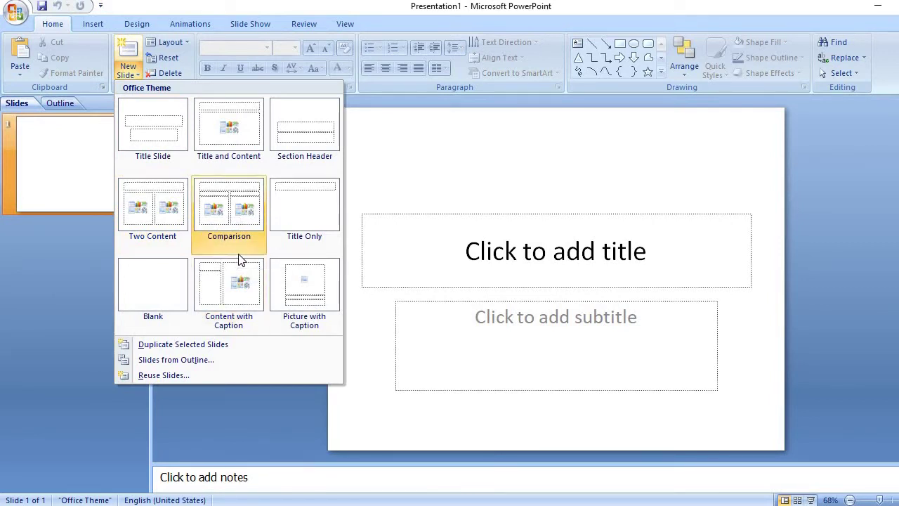
pyautogui.click(400, 229)
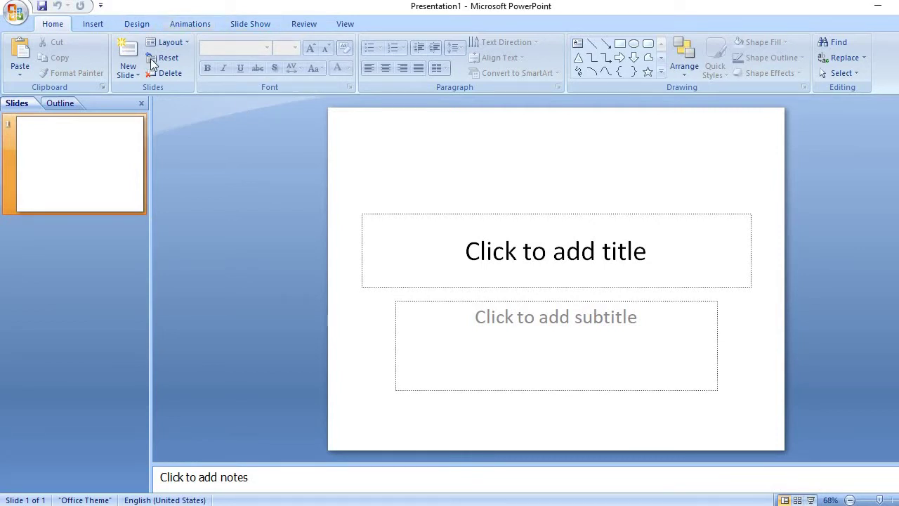
pyautogui.click(15, 13)
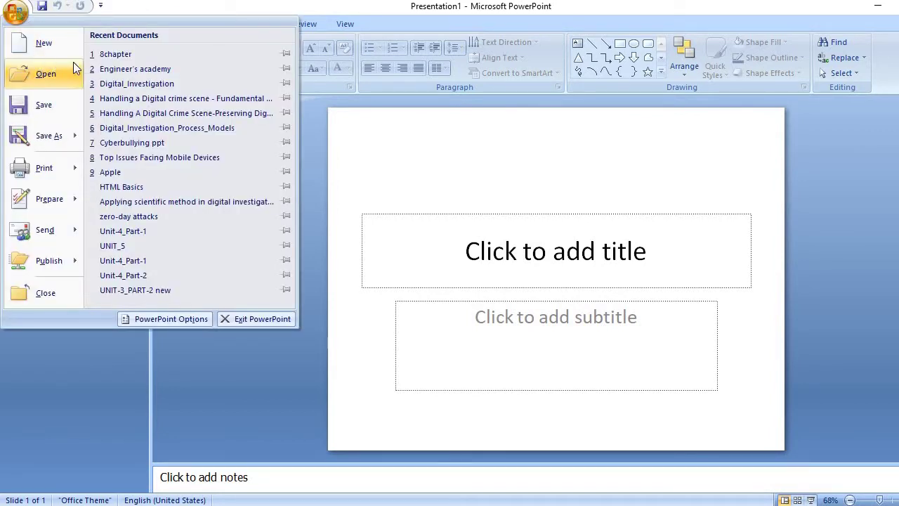
# - Open the recent Engineer's academy presentation and scroll through its eight slides
pyautogui.click(114, 69)
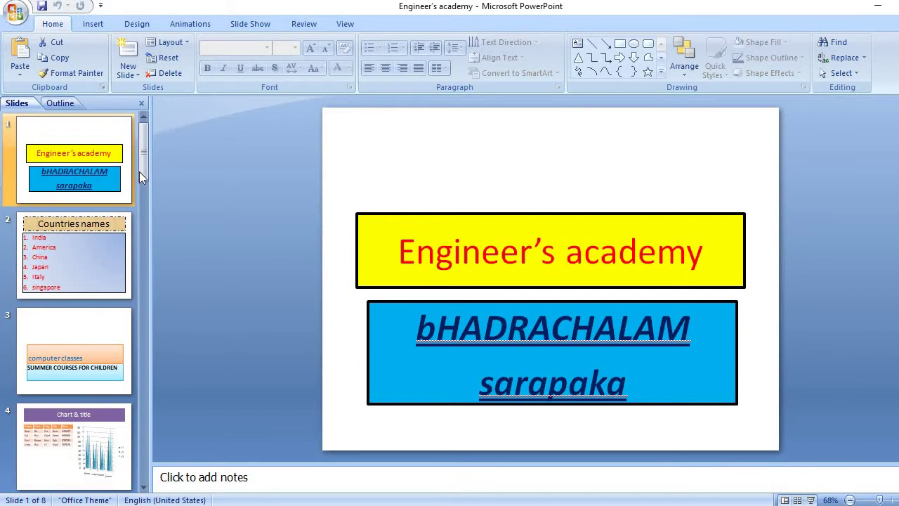
pyautogui.moveTo(143, 174)
pyautogui.mouseDown()
pyautogui.moveTo(114, 404)
pyautogui.moveTo(110, 397)
pyautogui.moveTo(171, 323)
pyautogui.mouseUp()
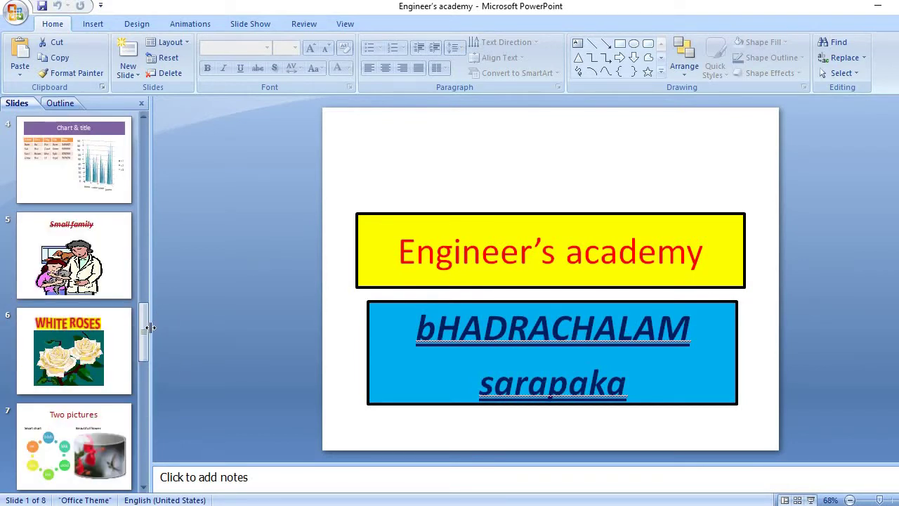
pyautogui.moveTo(149, 327); pyautogui.dragTo(145, 117)
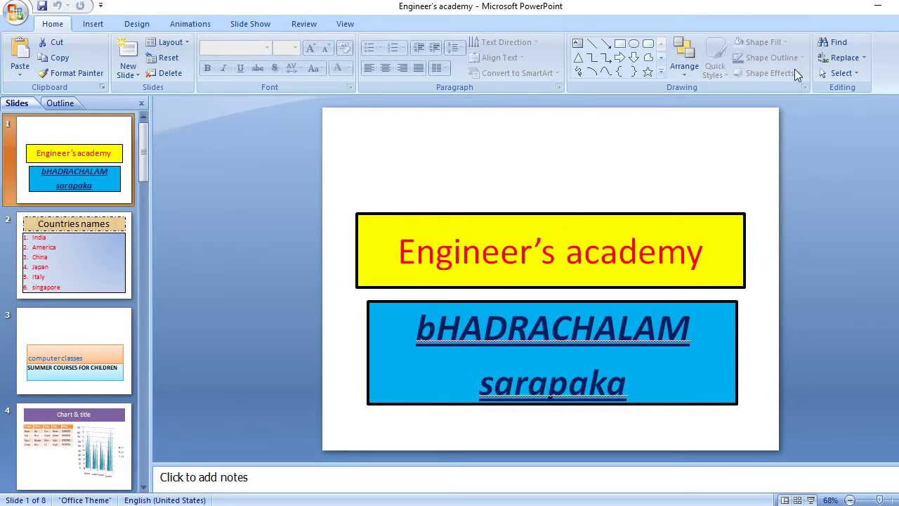
# - In Page Setup, widen the slides to 10.6 inches and keep landscape orientation
pyautogui.click(137, 26)
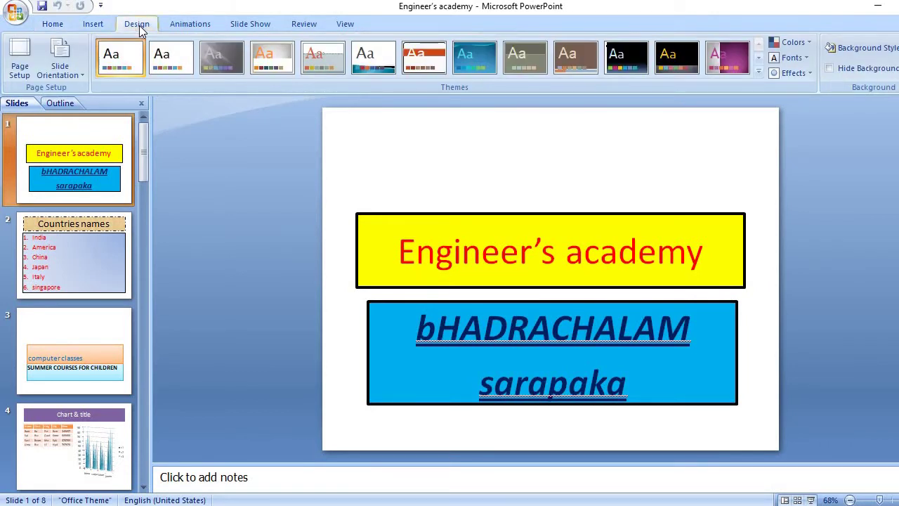
pyautogui.click(21, 62)
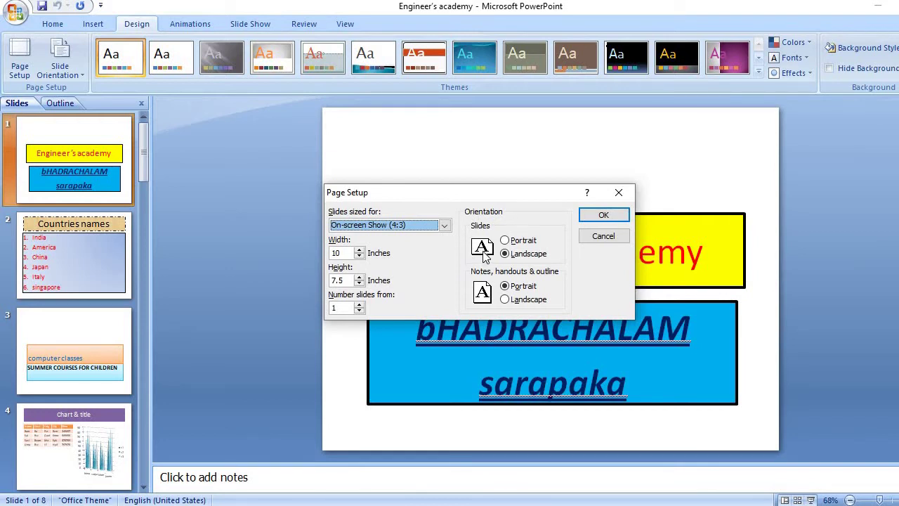
pyautogui.click(524, 257)
pyautogui.click(359, 249)
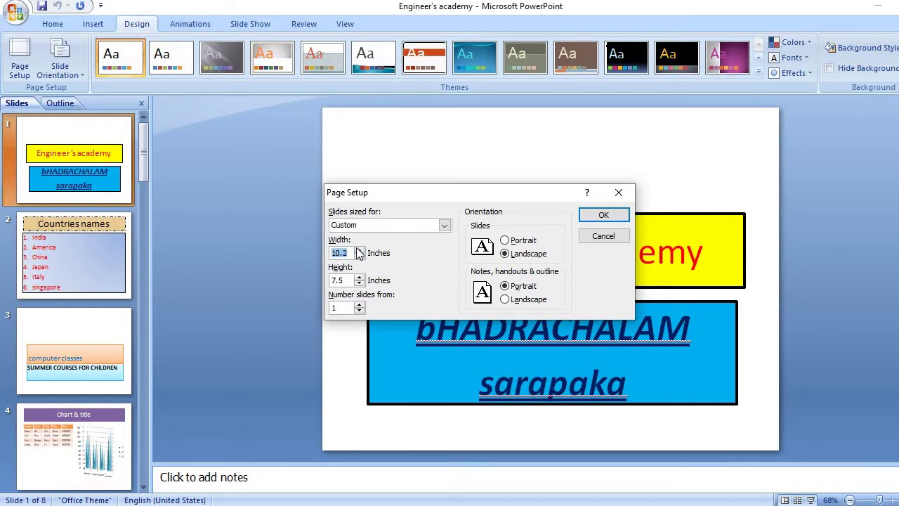
pyautogui.click(597, 215)
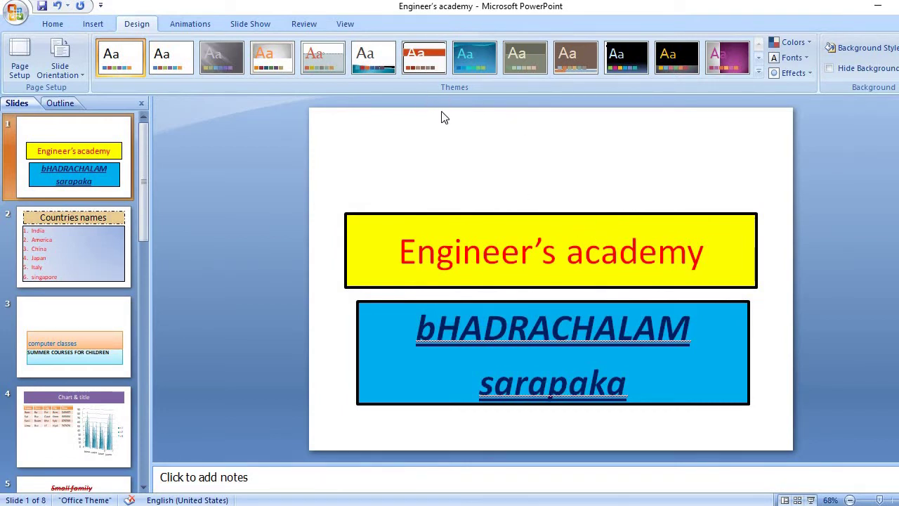
# - Try a taller slide height, then restore On-screen Show (4:3) at 10 × 7.5 inches
pyautogui.click(20, 60)
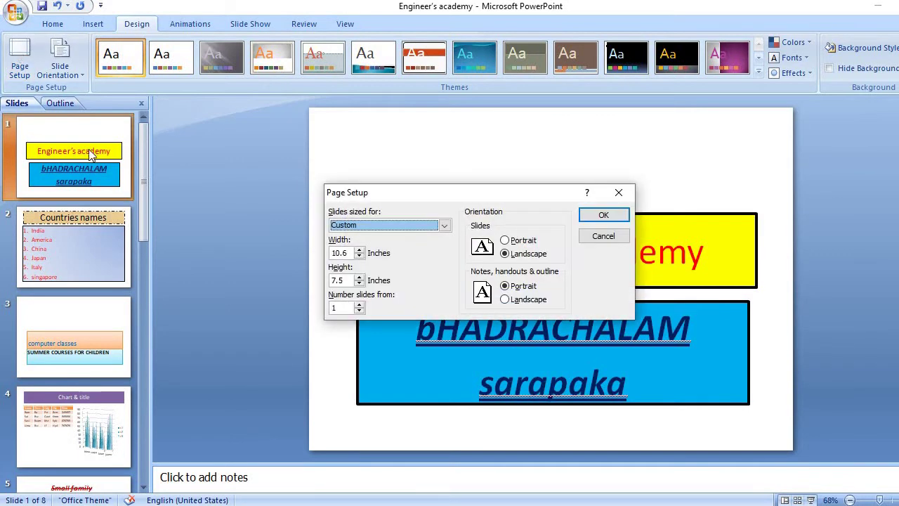
pyautogui.click(359, 277)
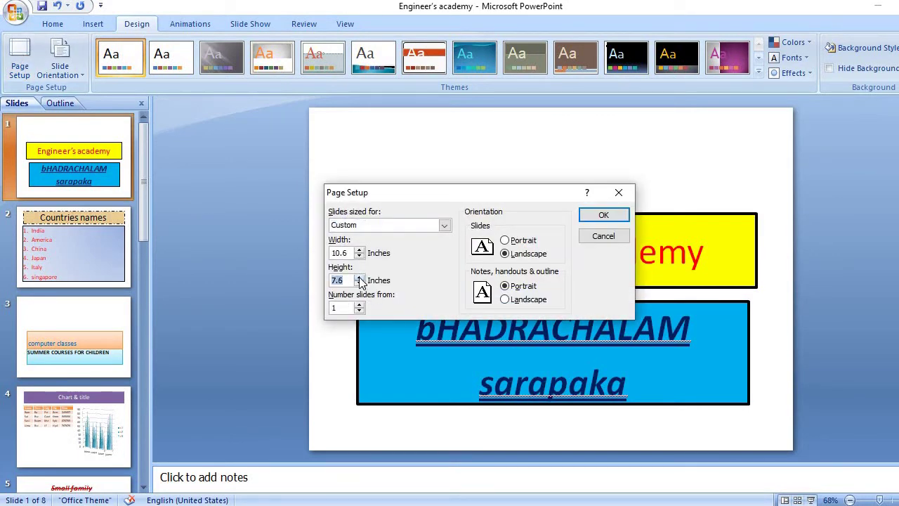
pyautogui.click(359, 277)
pyautogui.click(359, 278)
pyautogui.click(359, 277)
pyautogui.click(359, 277)
pyautogui.click(594, 215)
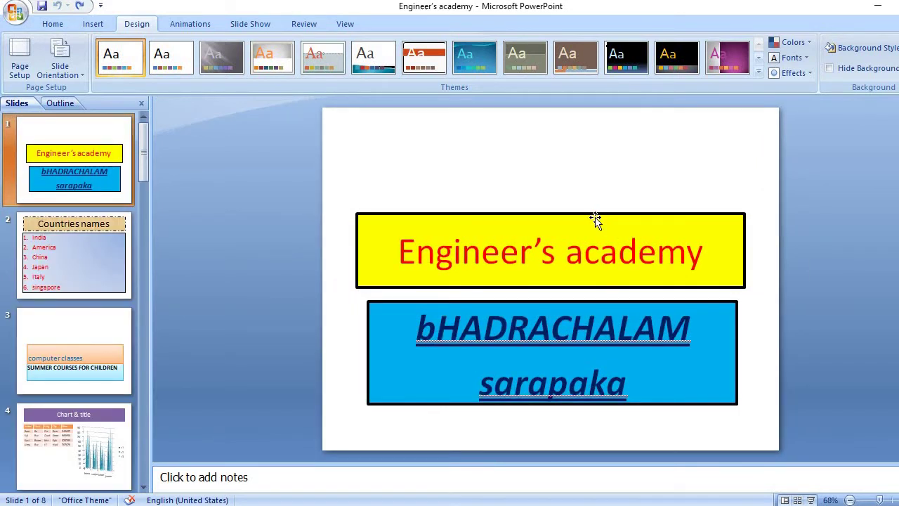
pyautogui.click(25, 56)
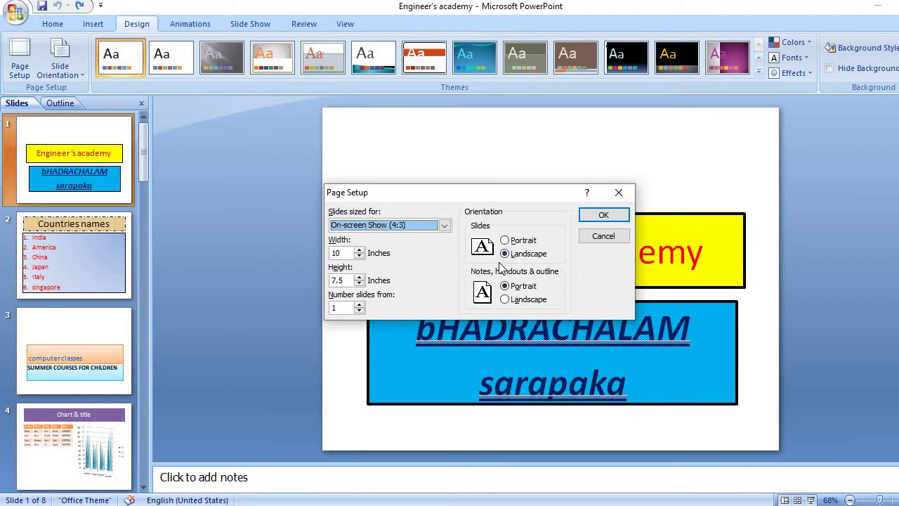
pyautogui.click(602, 213)
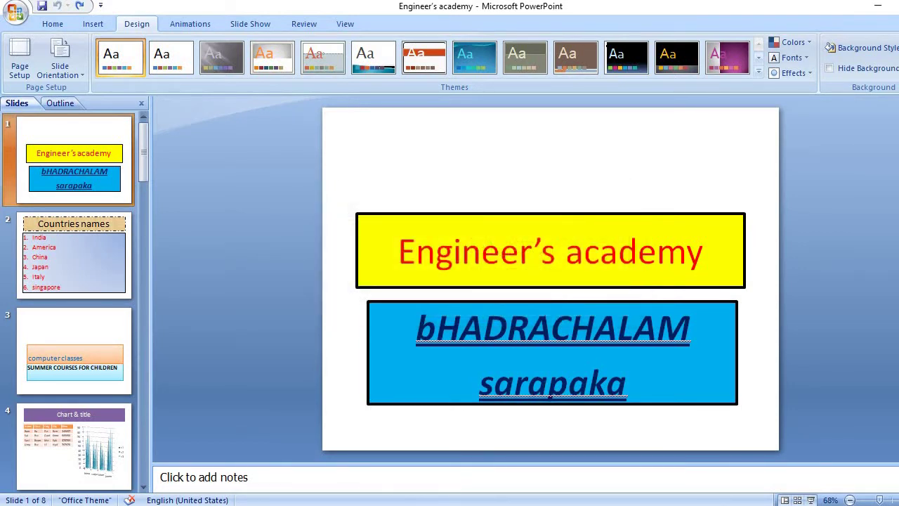
pyautogui.click(83, 72)
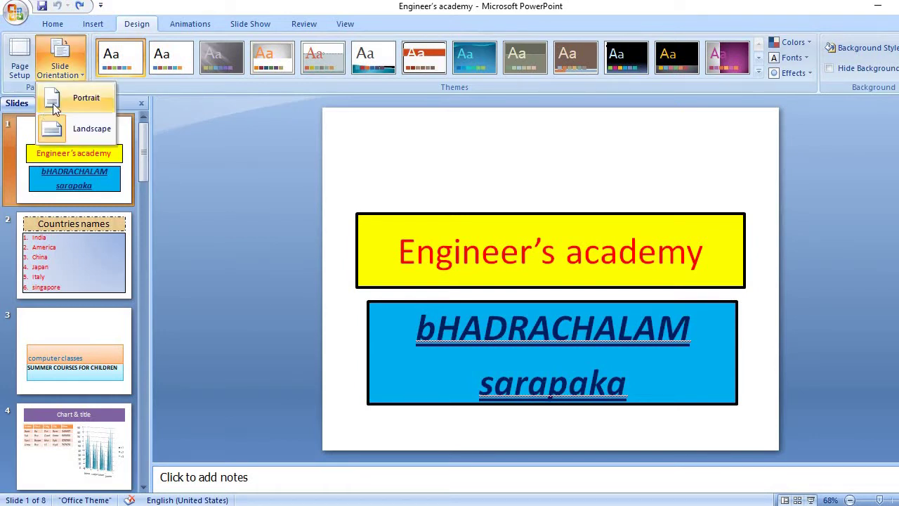
pyautogui.click(63, 100)
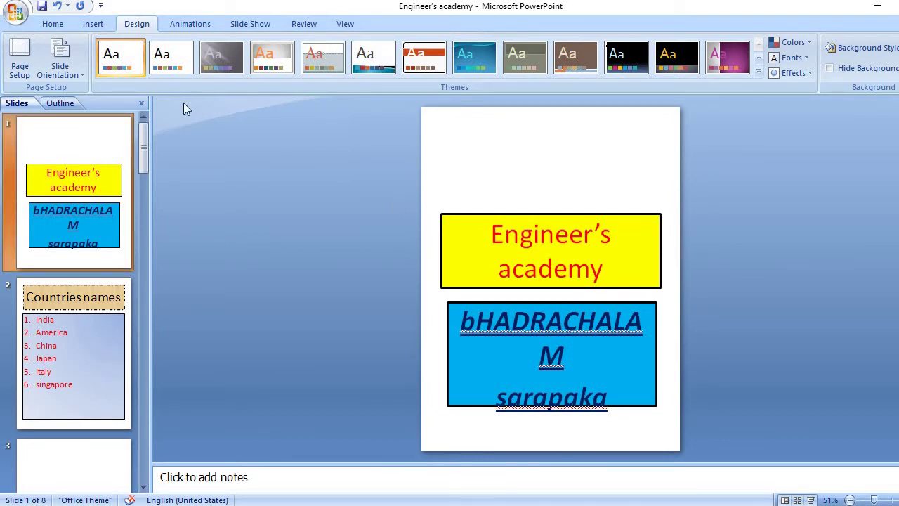
pyautogui.click(83, 80)
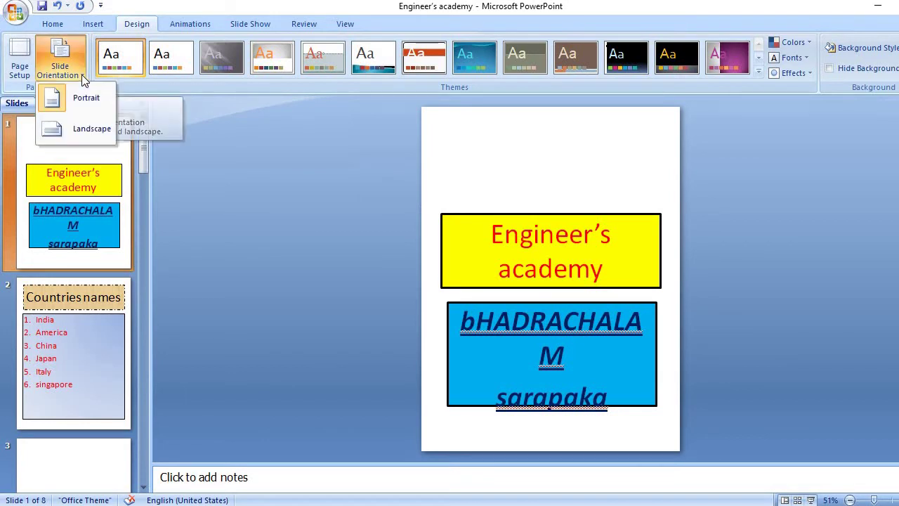
pyautogui.click(56, 135)
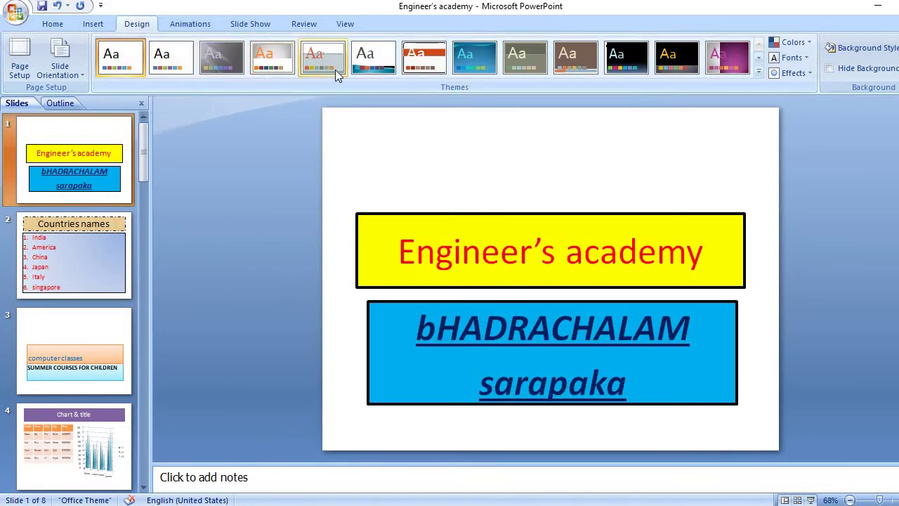
# - Try the Equity, Flow, Foundry, Median, Opulent and Oriel themes on the deck
pyautogui.click(424, 60)
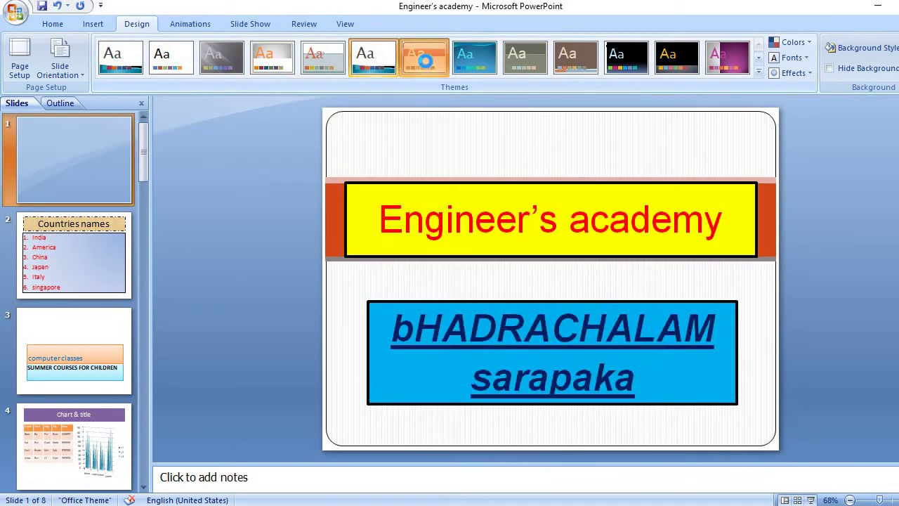
pyautogui.click(470, 62)
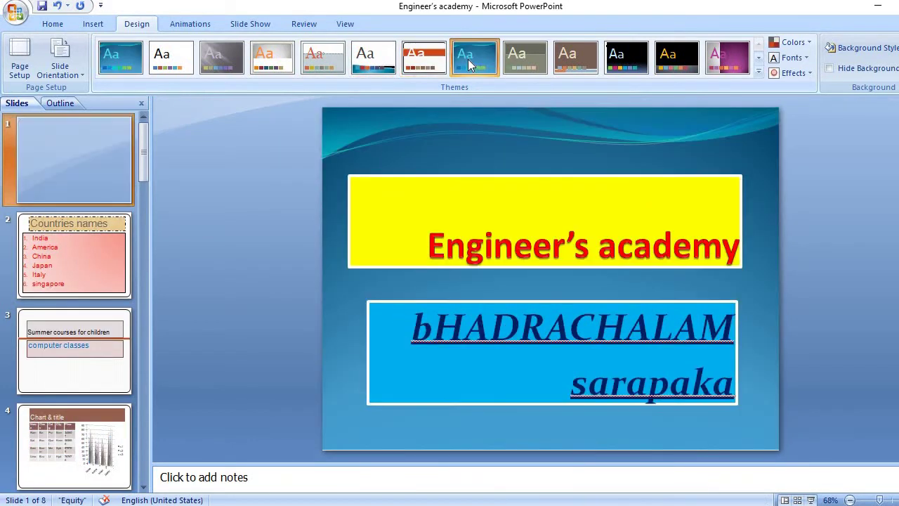
pyautogui.click(533, 50)
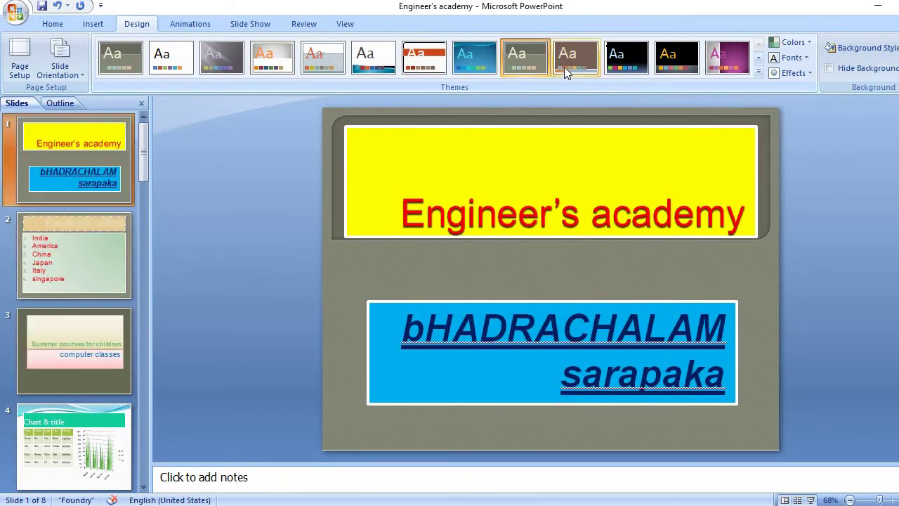
pyautogui.click(673, 65)
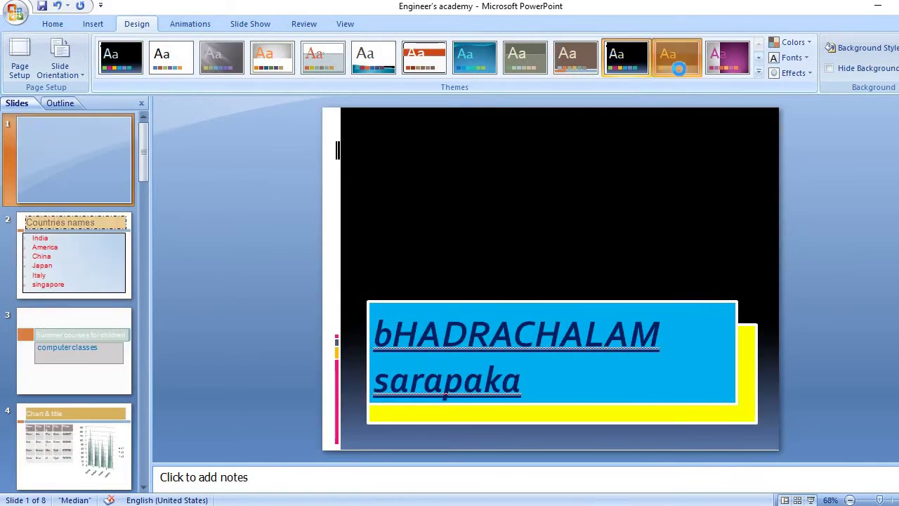
pyautogui.click(725, 70)
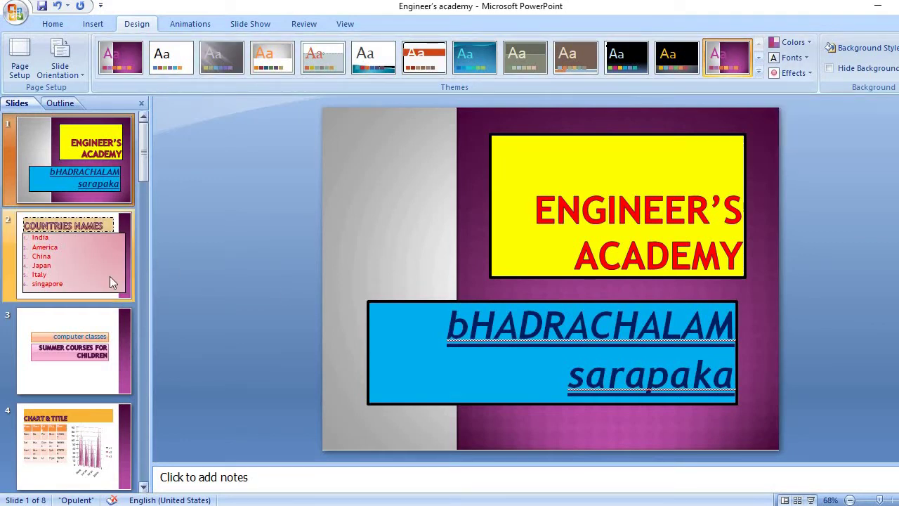
pyautogui.click(760, 72)
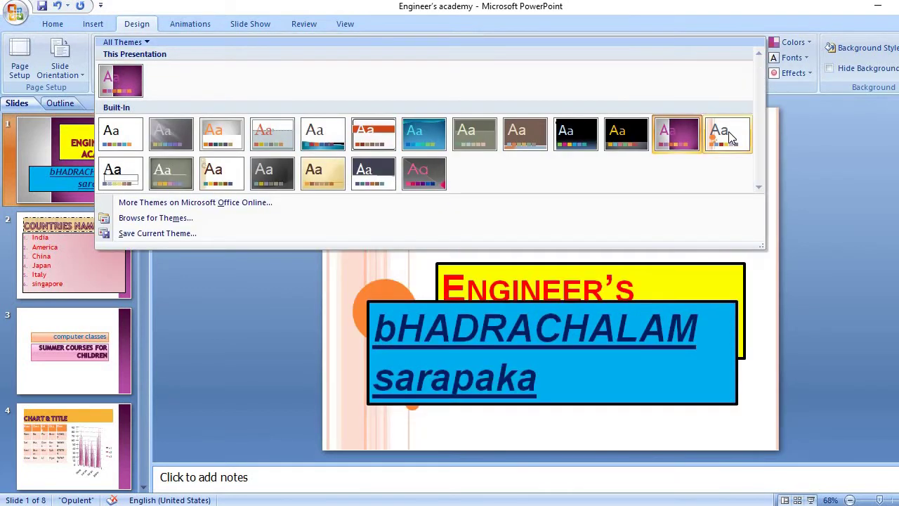
pyautogui.click(731, 137)
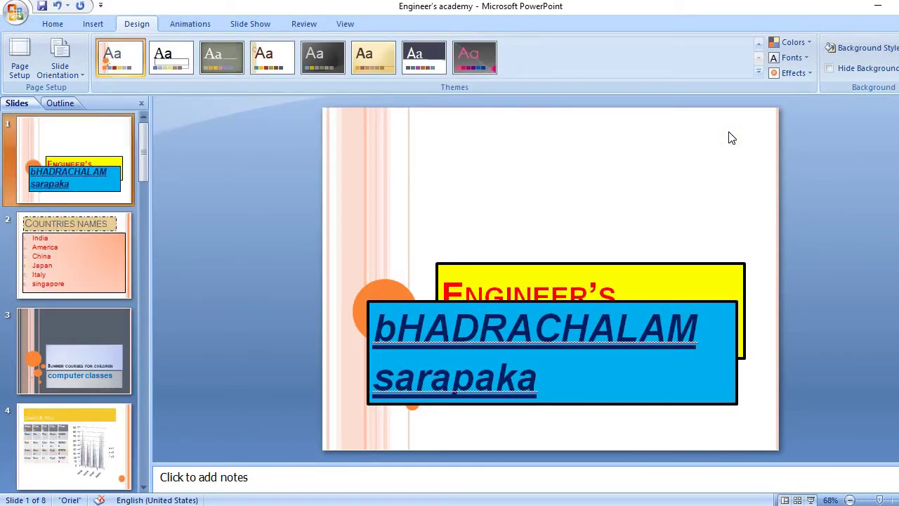
pyautogui.moveTo(141, 176); pyautogui.dragTo(133, 462)
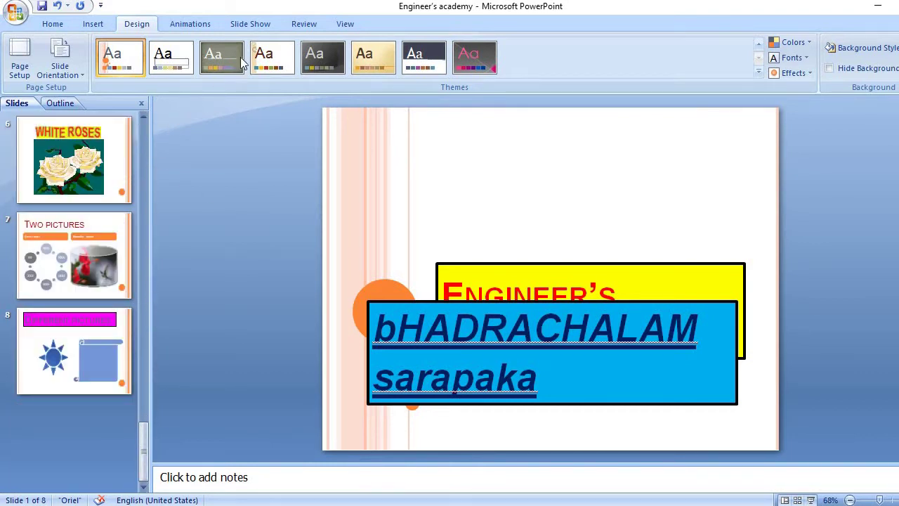
# - Try Solstice and Trek, then settle on the plain Office Theme for all slides
pyautogui.click(261, 58)
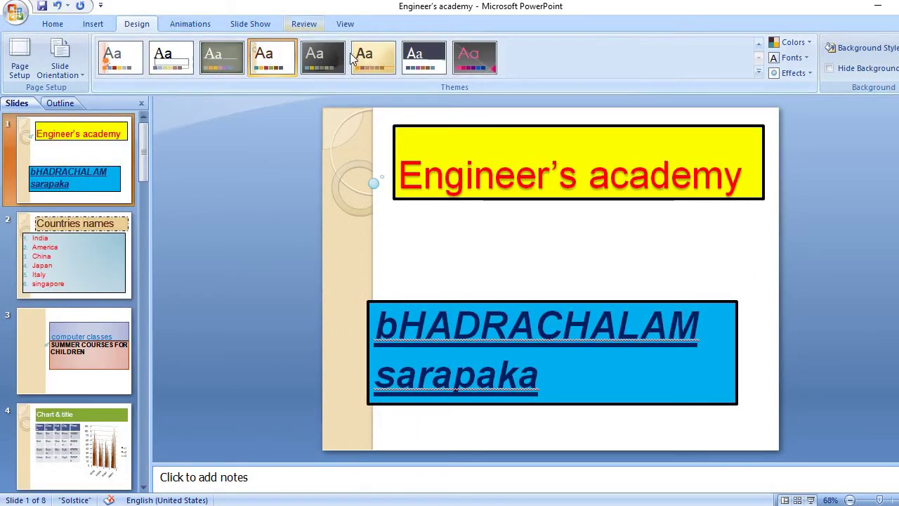
pyautogui.click(372, 62)
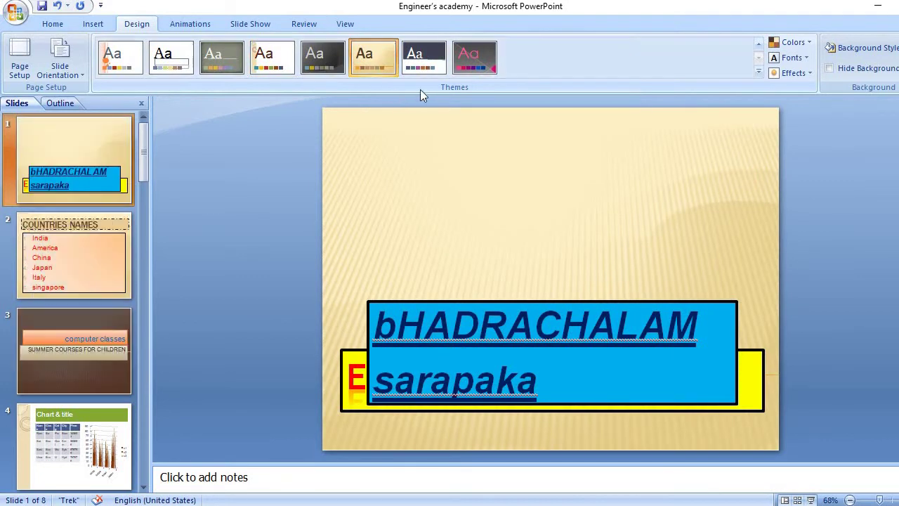
pyautogui.click(130, 64)
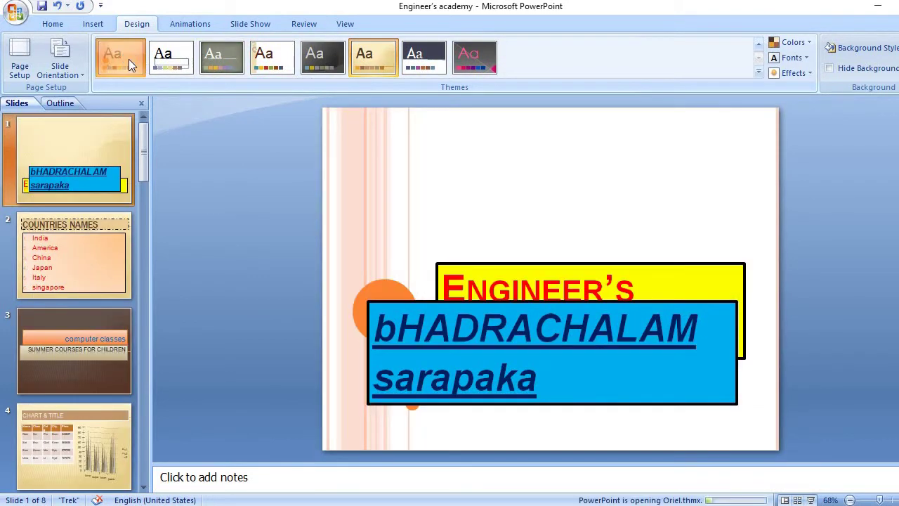
pyautogui.click(758, 71)
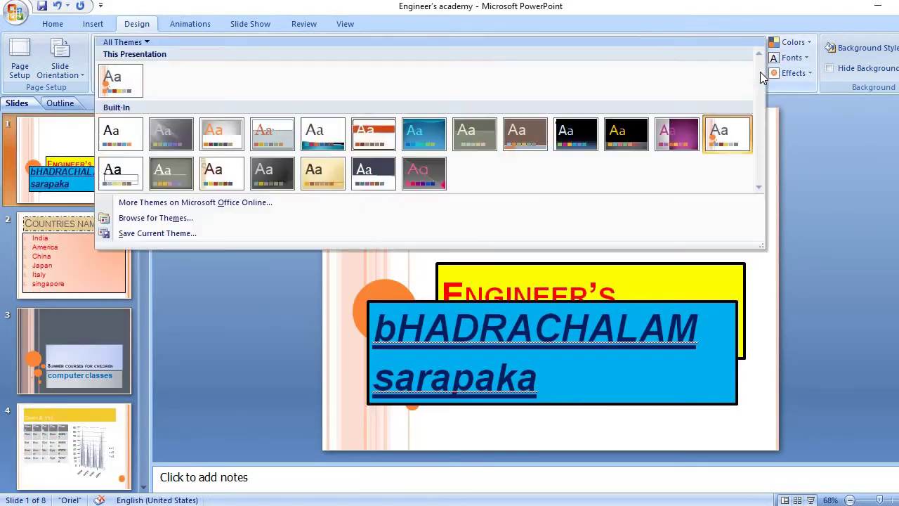
pyautogui.click(128, 134)
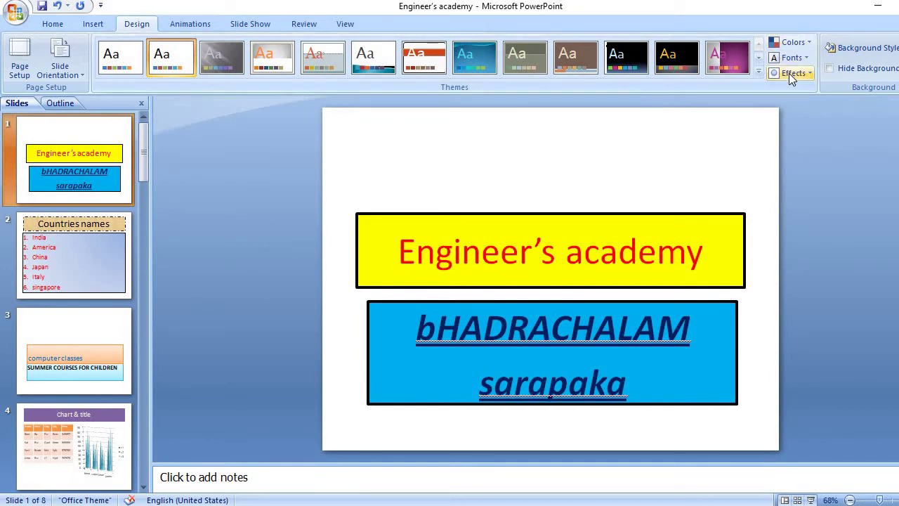
# - Select the Engineer's academy title and apply the Apex theme font set
pyautogui.click(637, 252)
pyautogui.moveTo(392, 246); pyautogui.dragTo(714, 260)
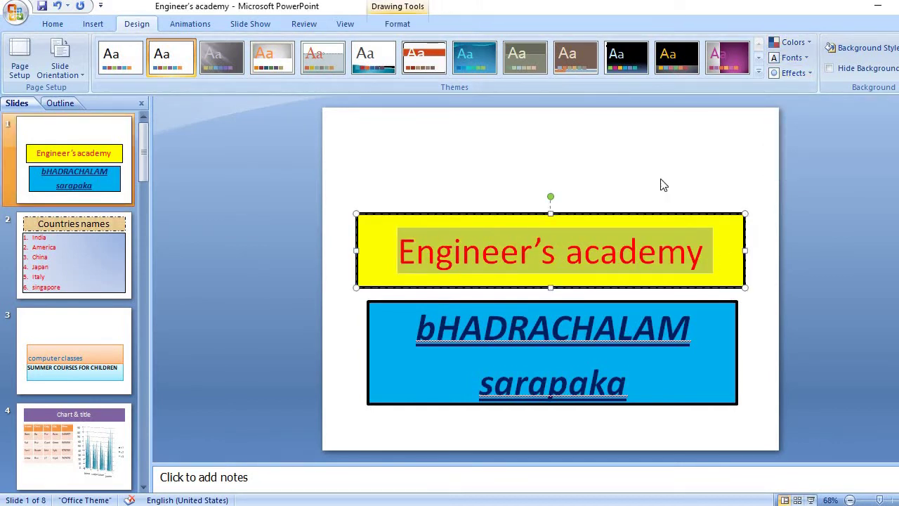
pyautogui.click(806, 59)
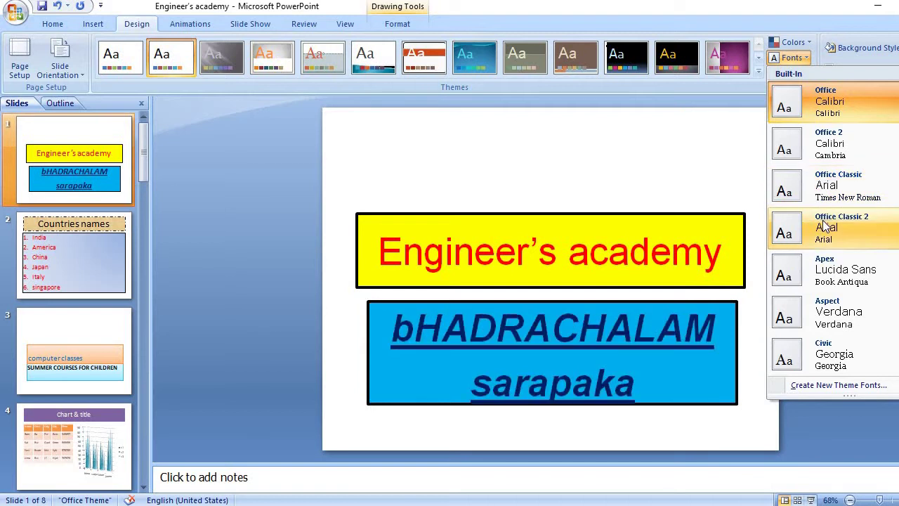
pyautogui.click(820, 260)
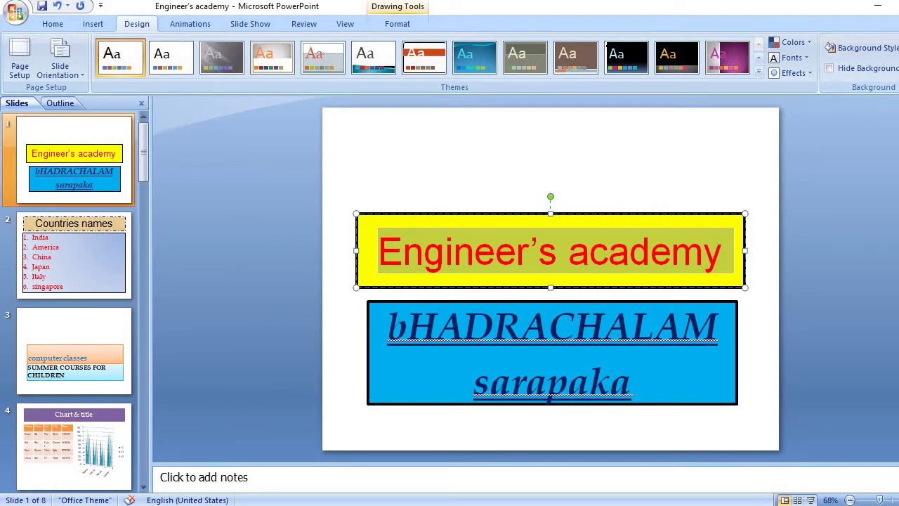
pyautogui.click(887, 53)
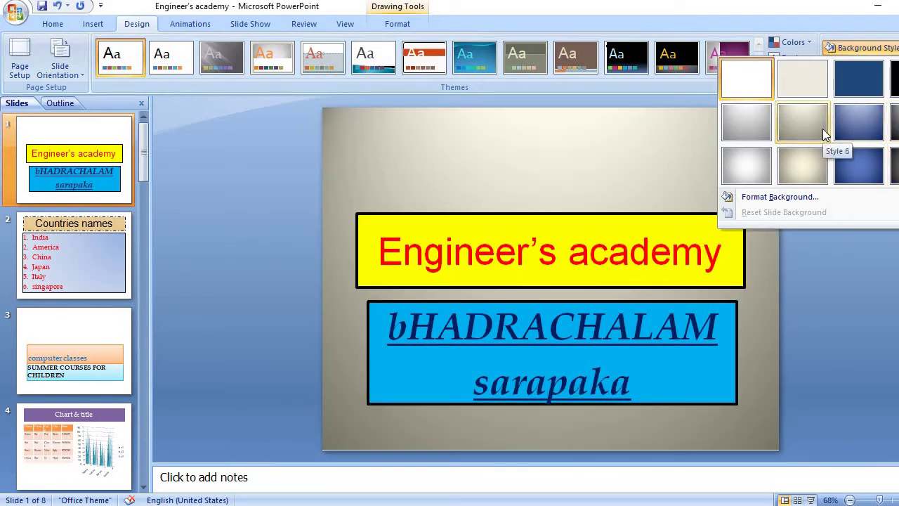
pyautogui.click(823, 129)
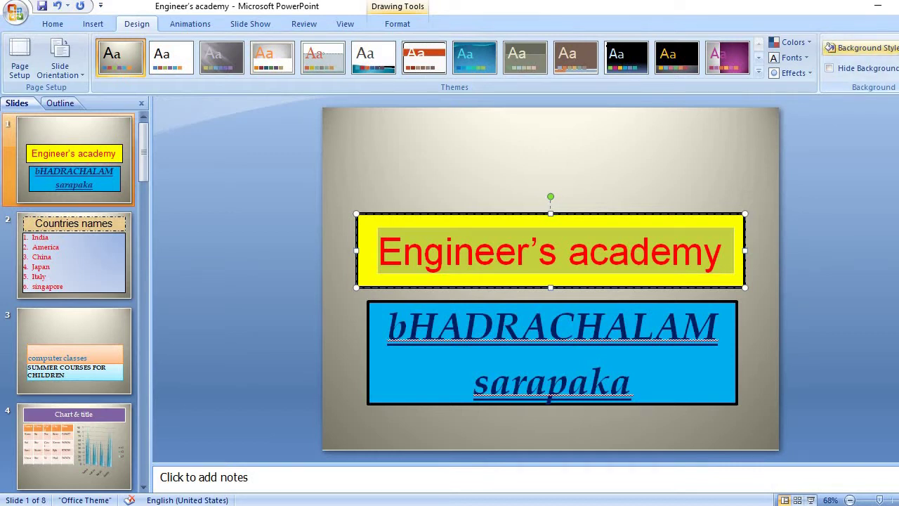
pyautogui.click(871, 47)
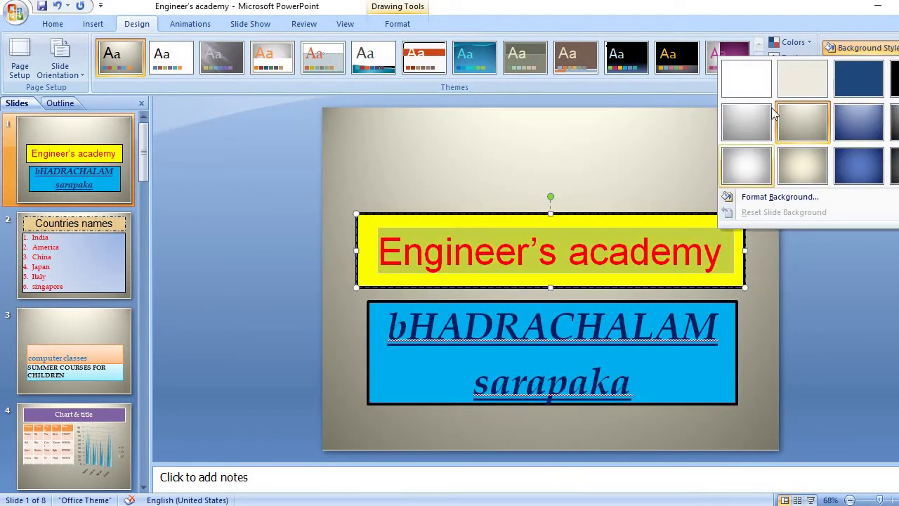
pyautogui.click(752, 86)
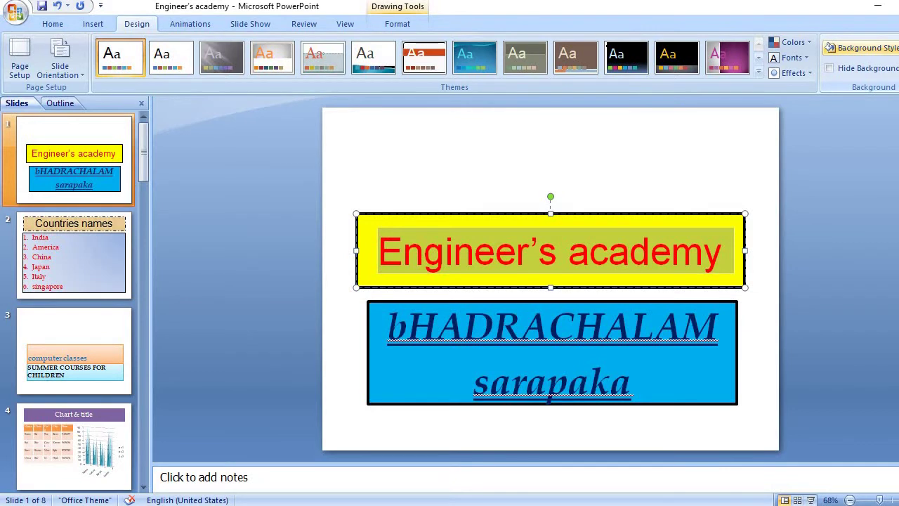
pyautogui.click(861, 48)
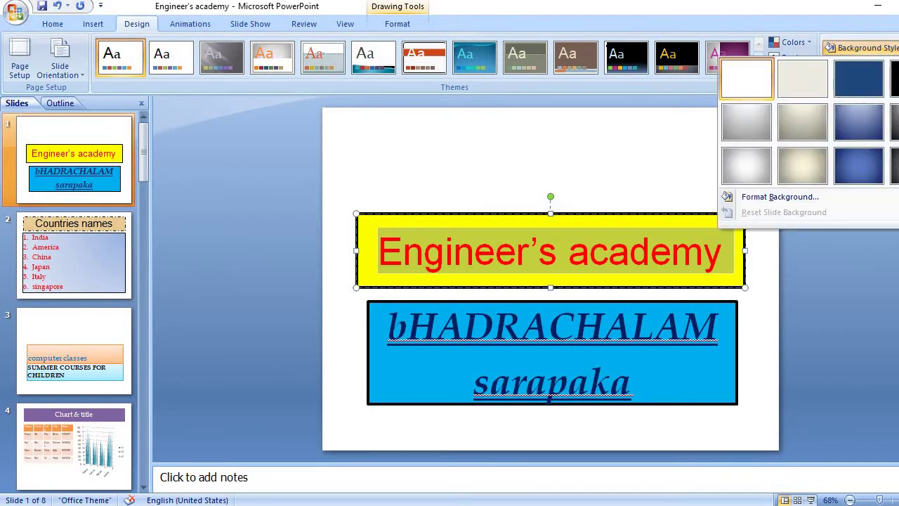
# - Give the title slide a light orange solid background
pyautogui.click(774, 199)
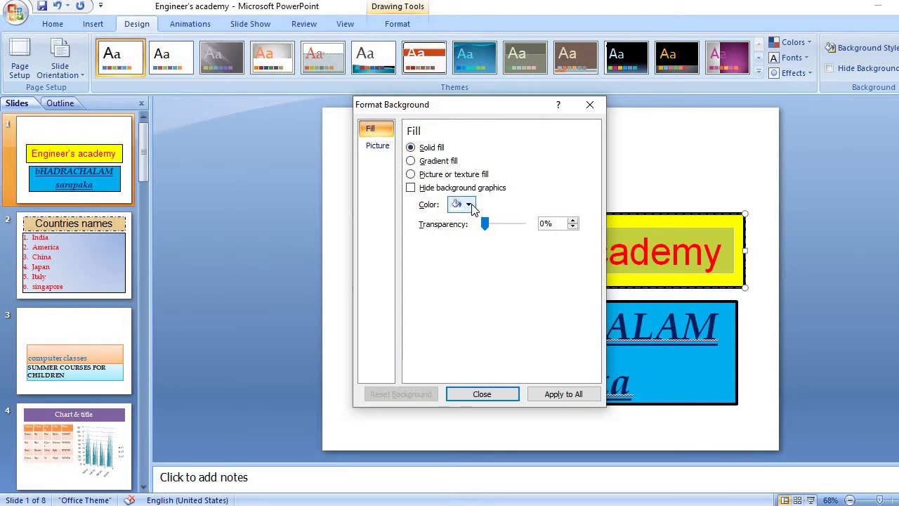
pyautogui.click(469, 205)
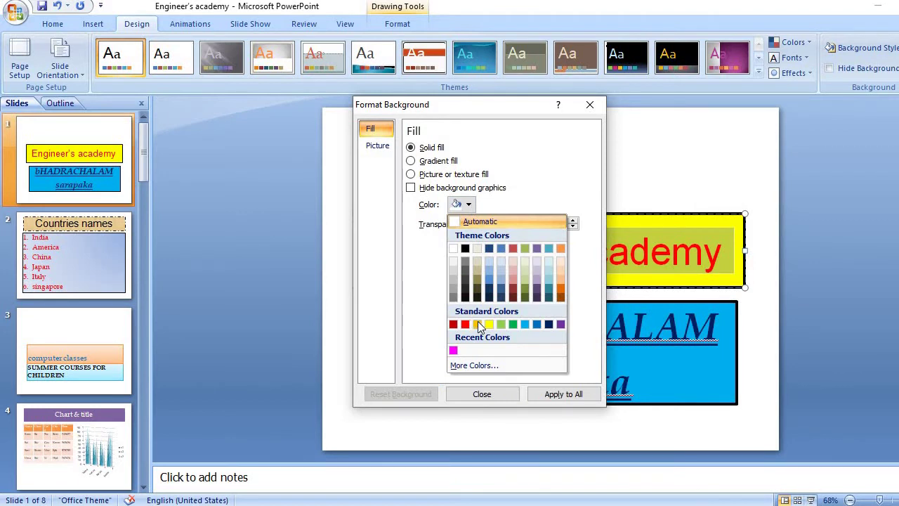
pyautogui.click(563, 278)
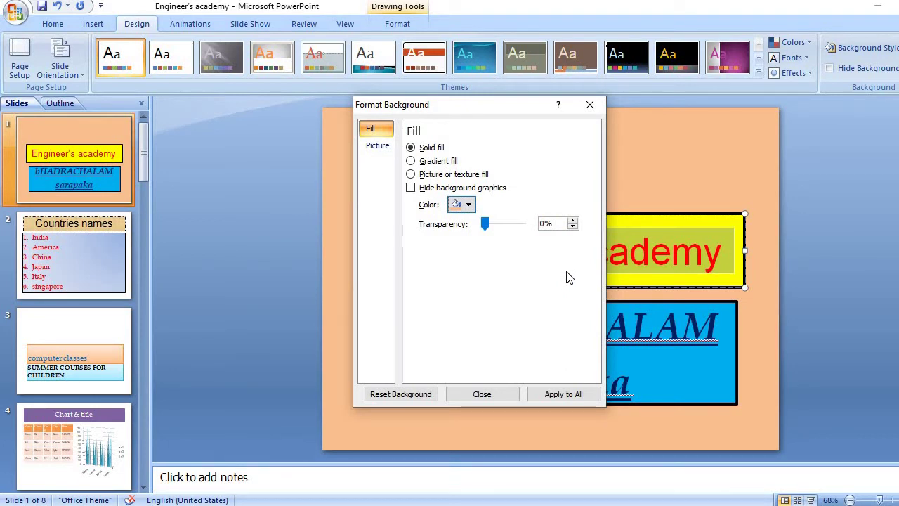
# - Pick a light orange custom colour from More Colors for the Countries names slide
pyautogui.click(71, 250)
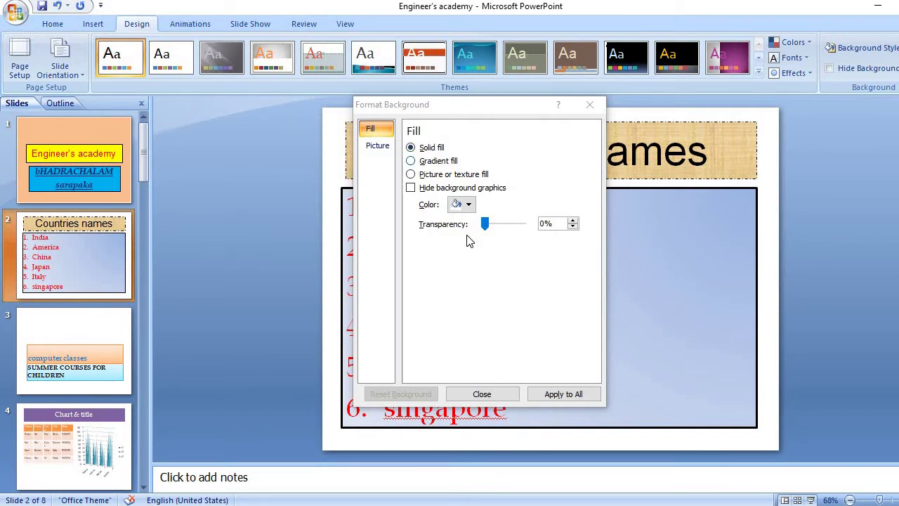
pyautogui.click(469, 204)
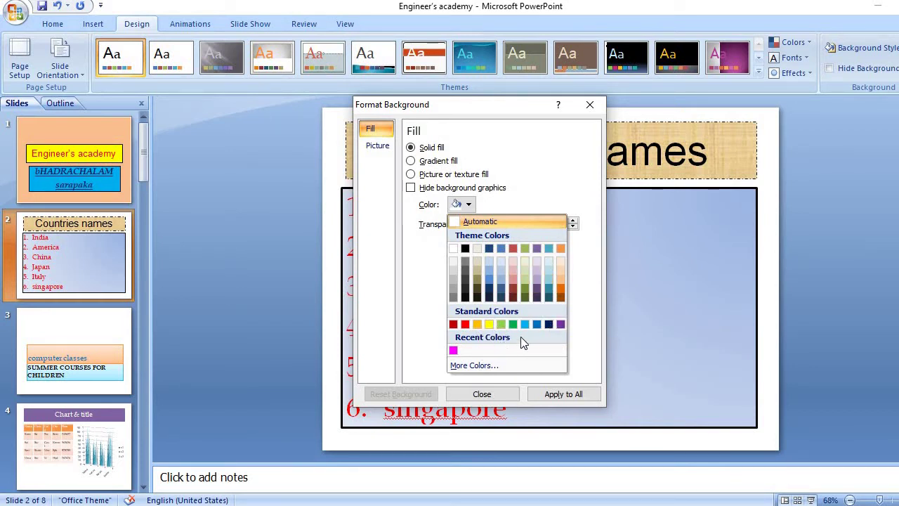
pyautogui.click(488, 366)
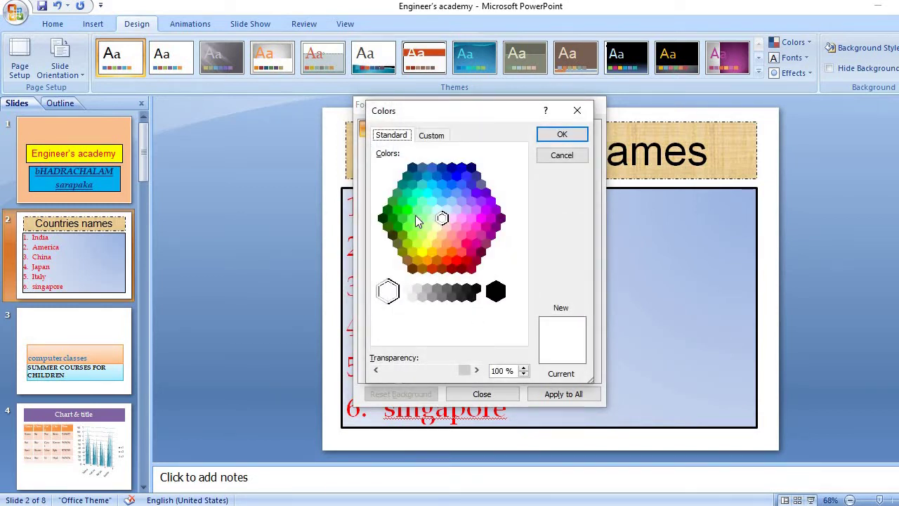
pyautogui.click(461, 219)
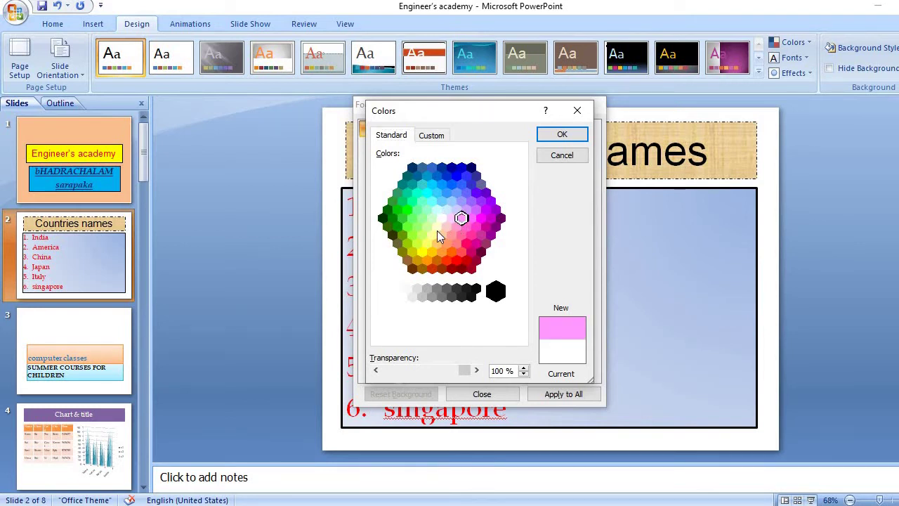
pyautogui.click(437, 243)
pyautogui.click(568, 138)
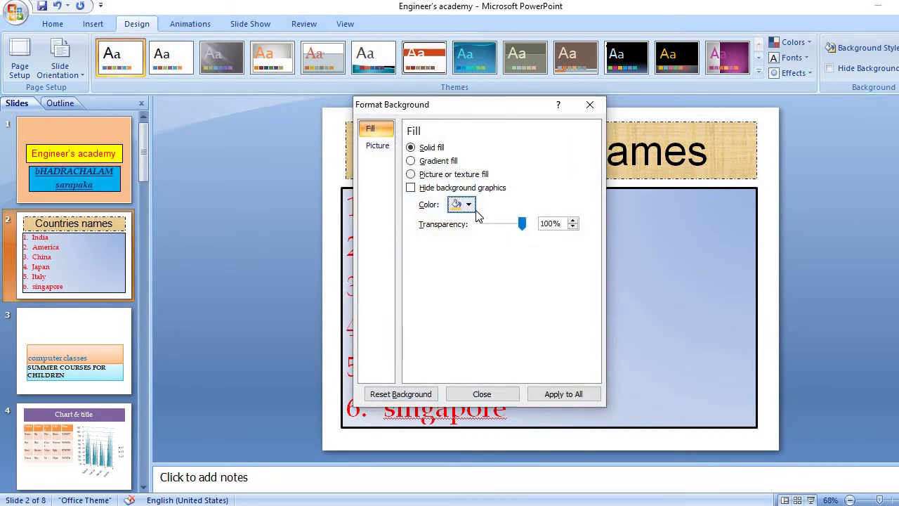
pyautogui.click(501, 395)
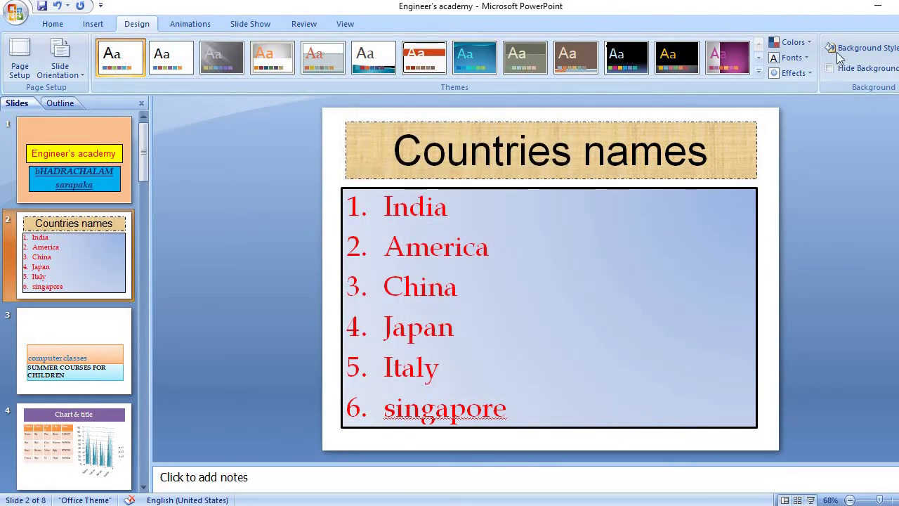
# - Reopen Format Background and choose yellow as the slide's fill colour
pyautogui.click(863, 47)
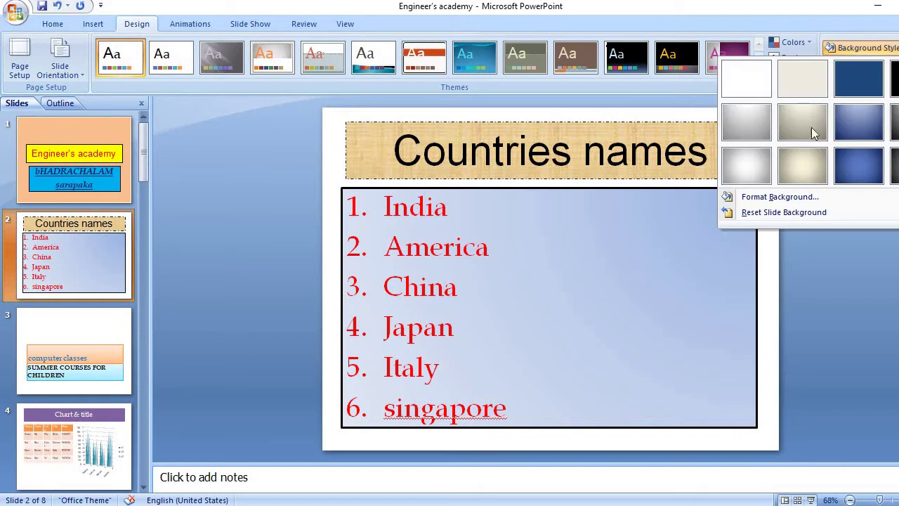
pyautogui.click(775, 197)
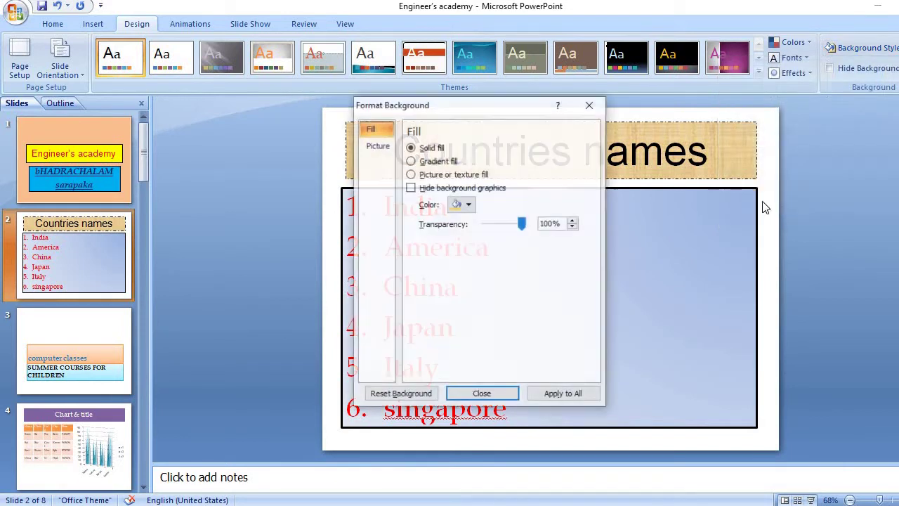
pyautogui.click(470, 206)
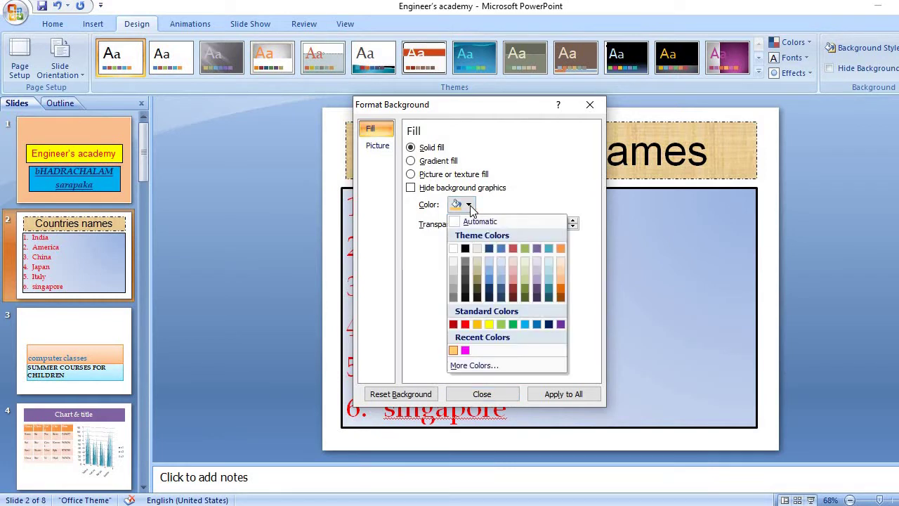
pyautogui.click(489, 324)
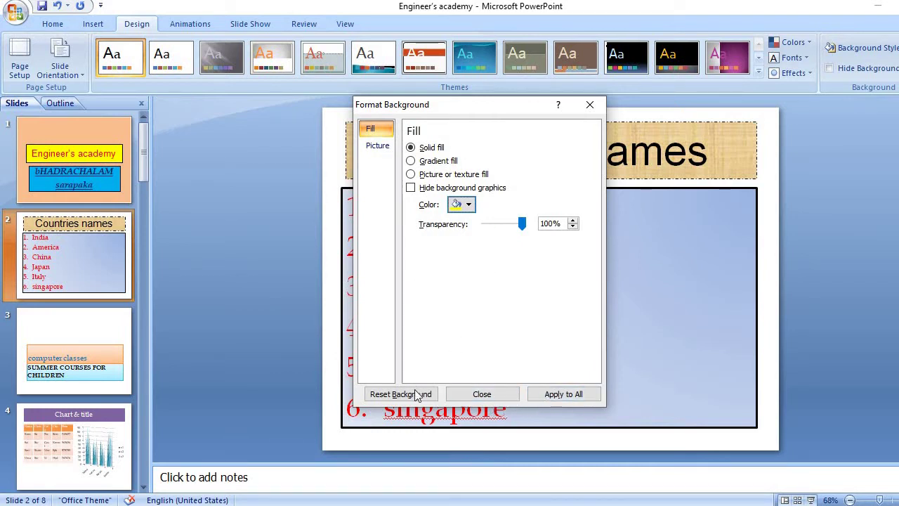
# - Give the Countries names slide a White marble texture background
pyautogui.click(474, 175)
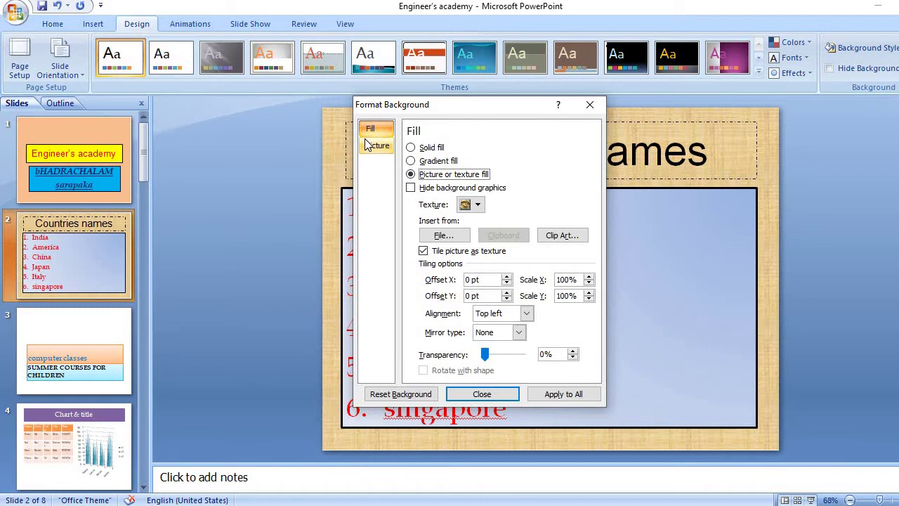
pyautogui.click(478, 206)
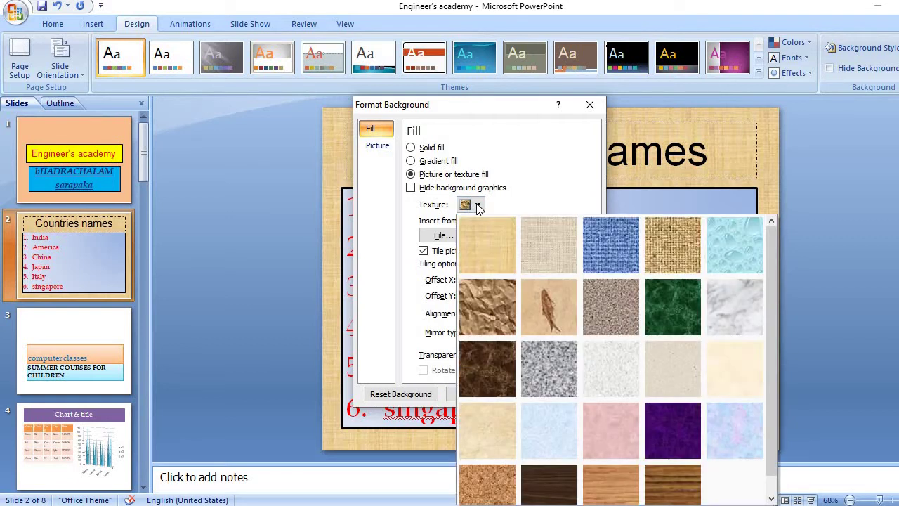
pyautogui.click(731, 310)
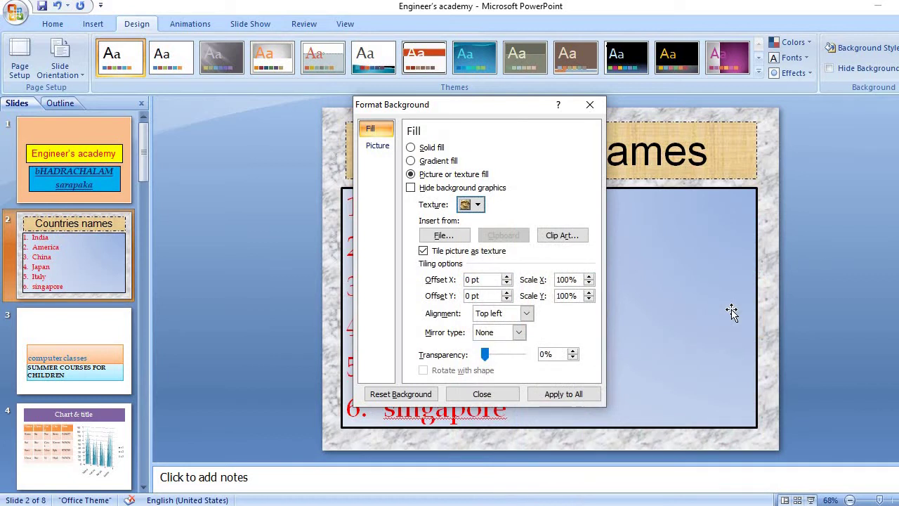
# - Give the computer classes slide a beige texture background
pyautogui.click(74, 337)
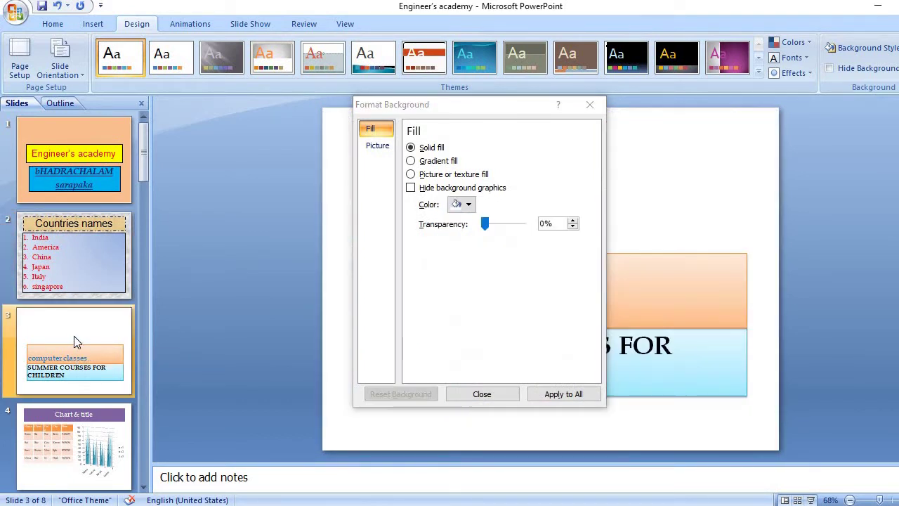
pyautogui.click(478, 175)
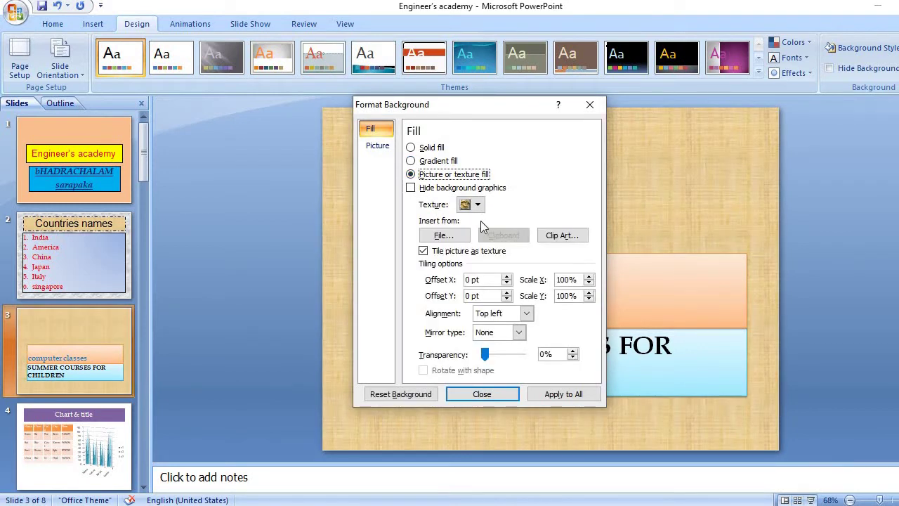
pyautogui.click(42, 467)
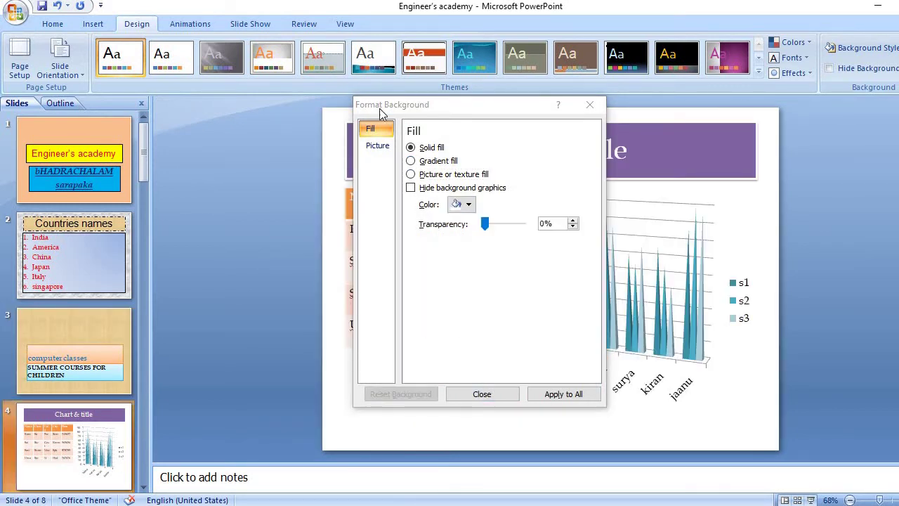
# - Give the Chart & title slide a gradient fill, trying radial and rectangular types
pyautogui.click(437, 162)
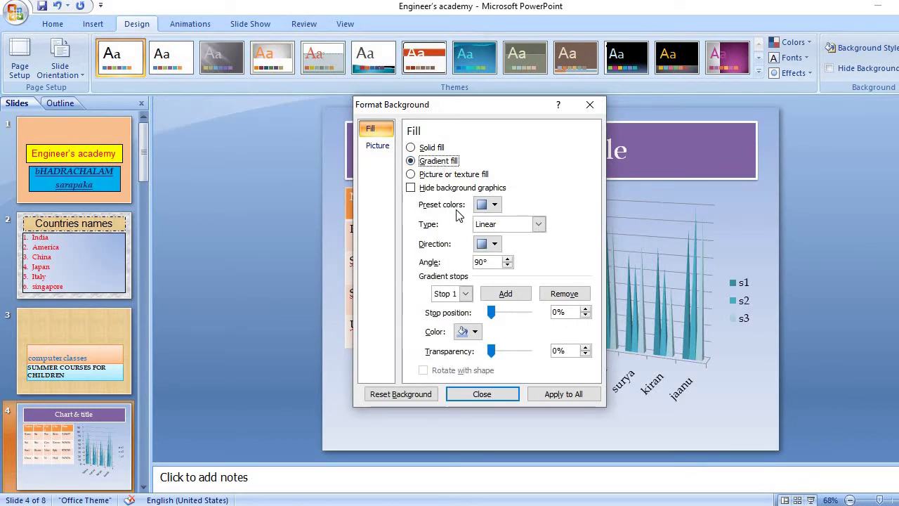
pyautogui.click(539, 224)
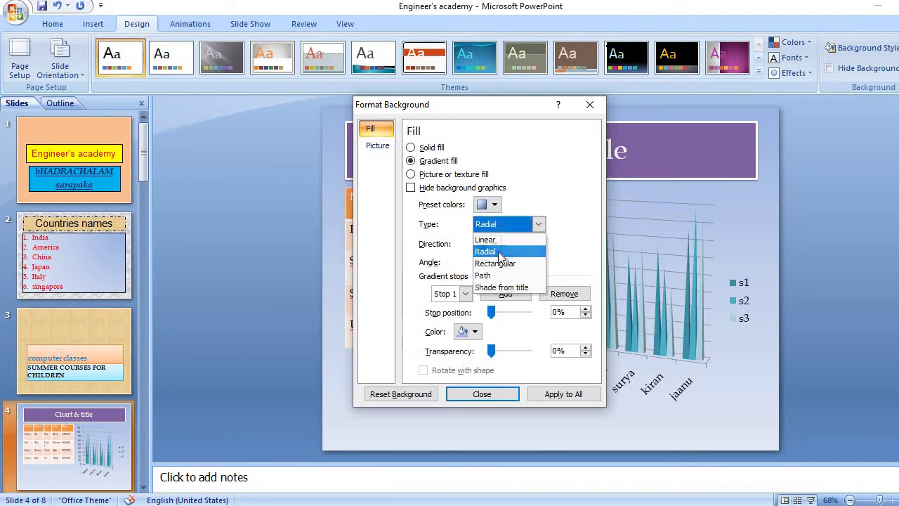
pyautogui.click(499, 253)
pyautogui.moveTo(475, 106); pyautogui.dragTo(281, 155)
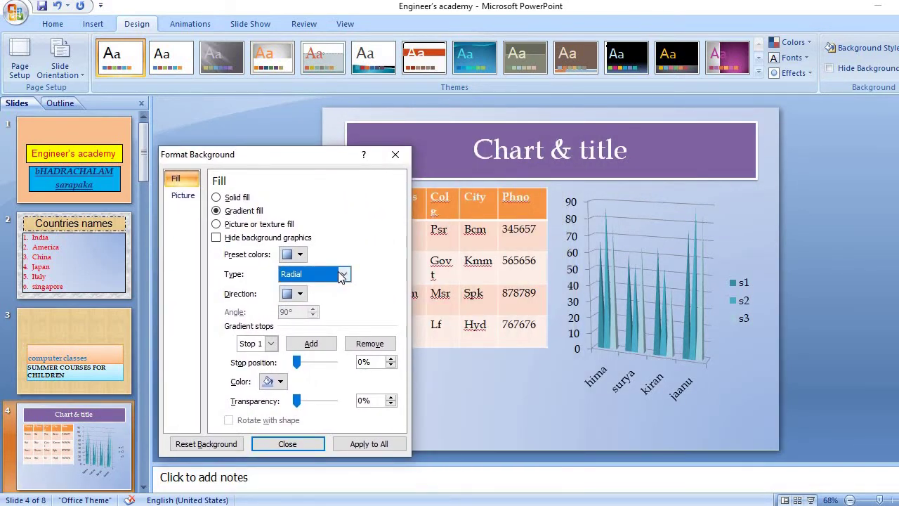
pyautogui.click(343, 275)
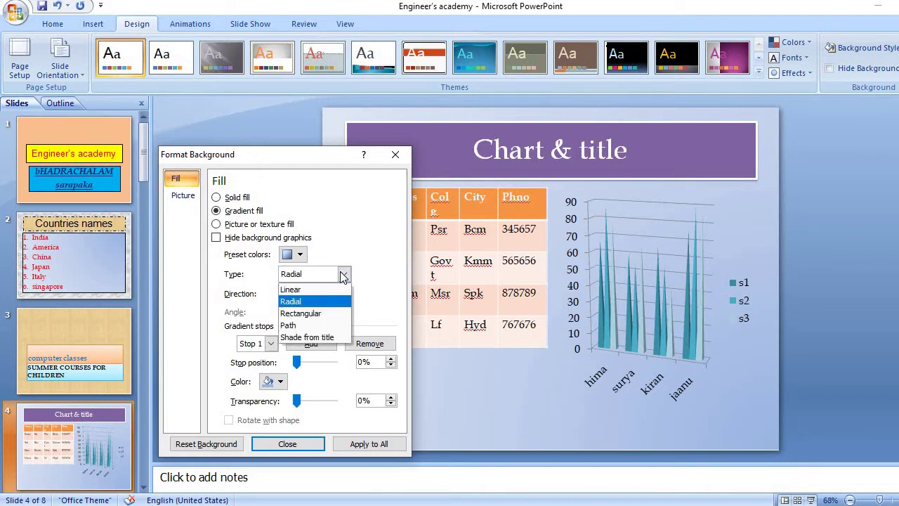
pyautogui.click(288, 314)
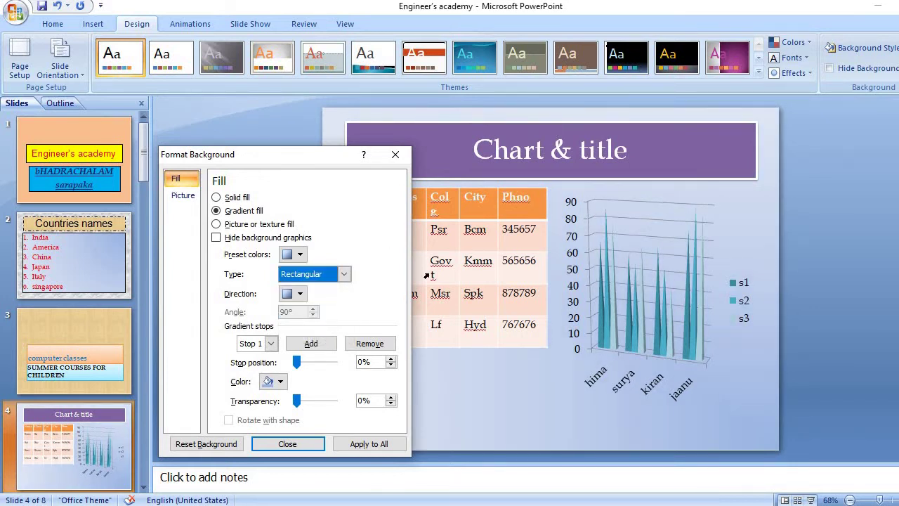
pyautogui.click(345, 274)
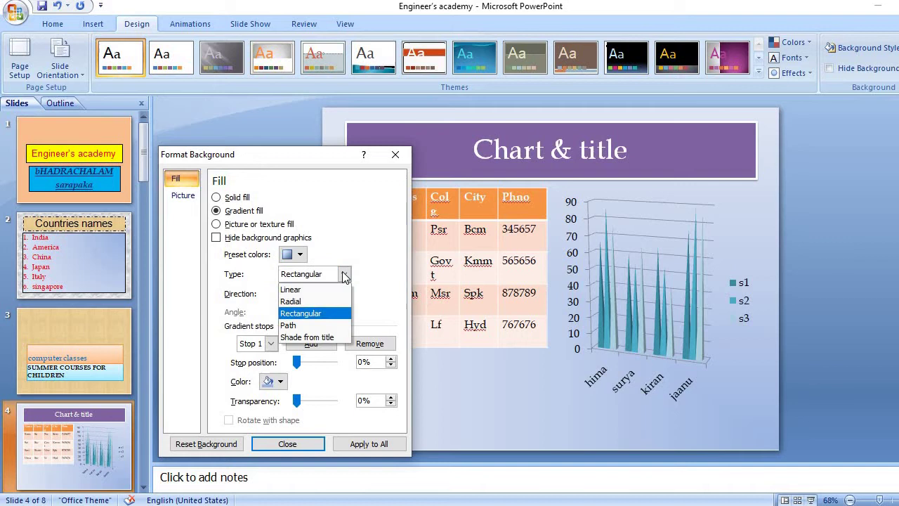
pyautogui.click(301, 302)
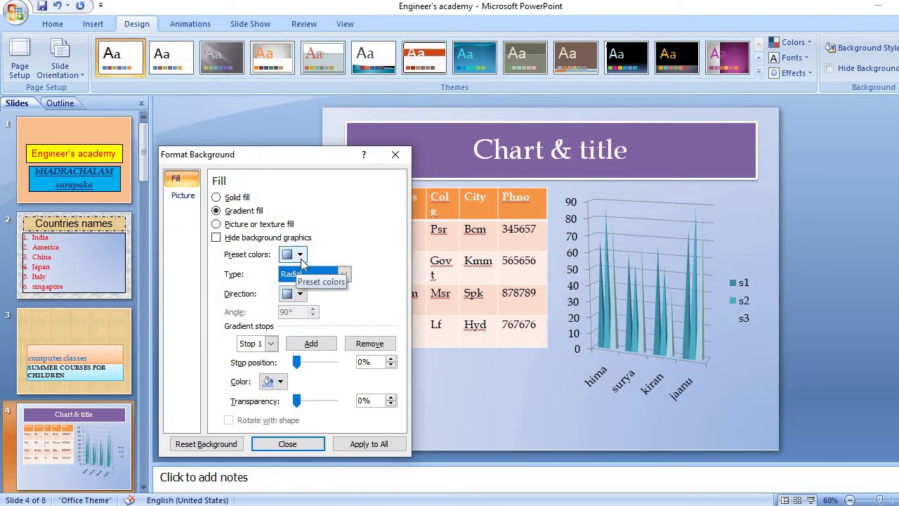
# - Apply a rainbow preset gradient with Linear Diagonal 135° direction
pyautogui.click(301, 255)
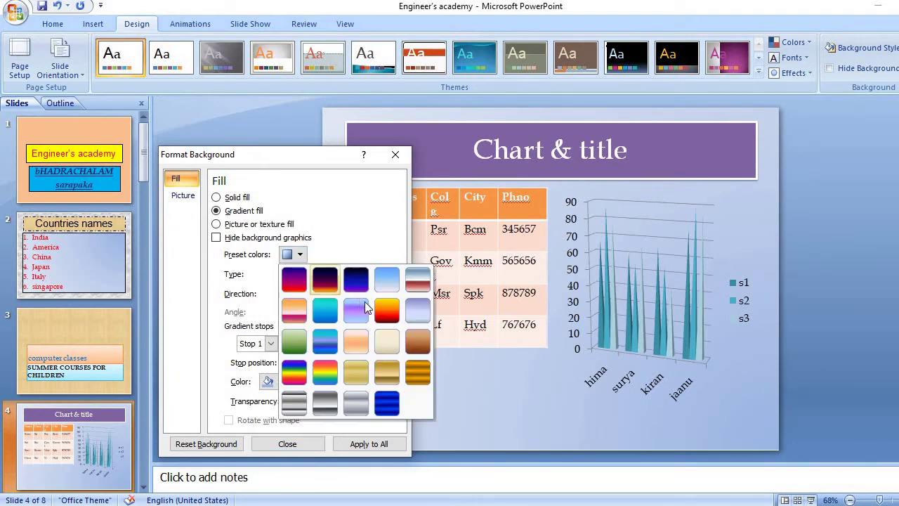
pyautogui.click(331, 370)
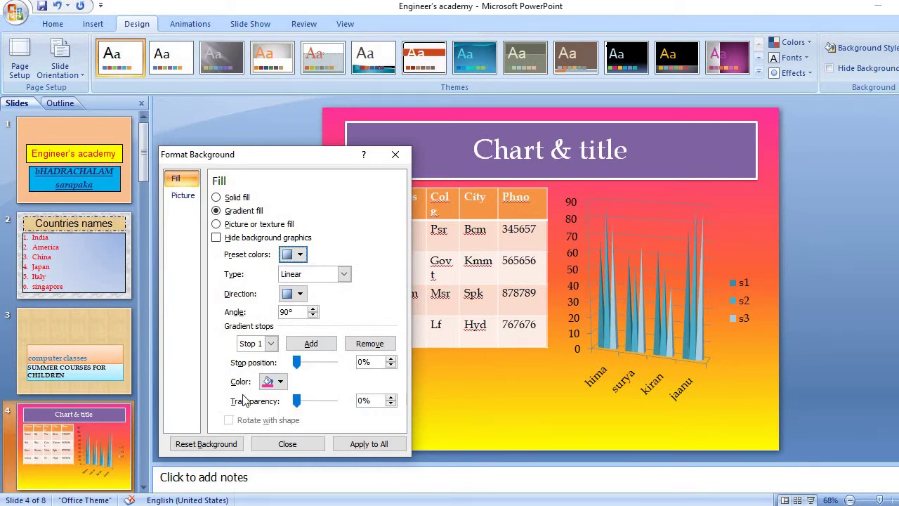
pyautogui.click(303, 294)
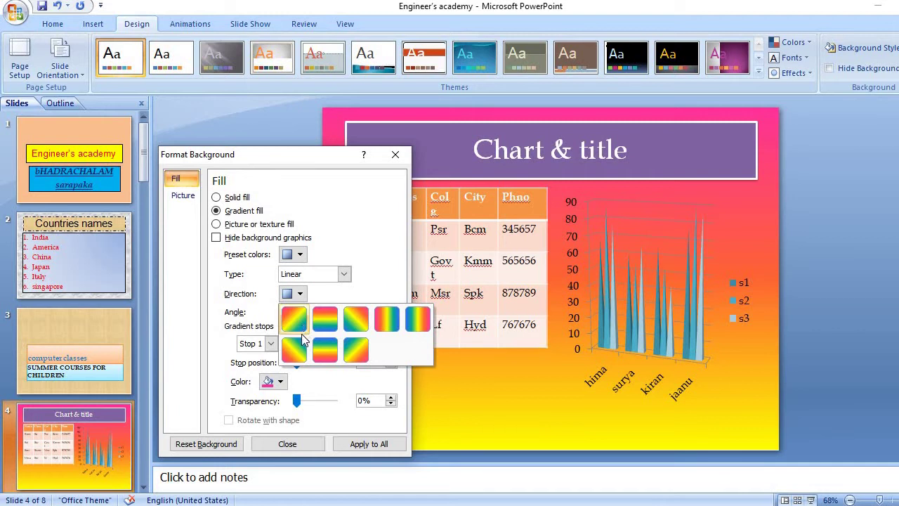
pyautogui.click(363, 323)
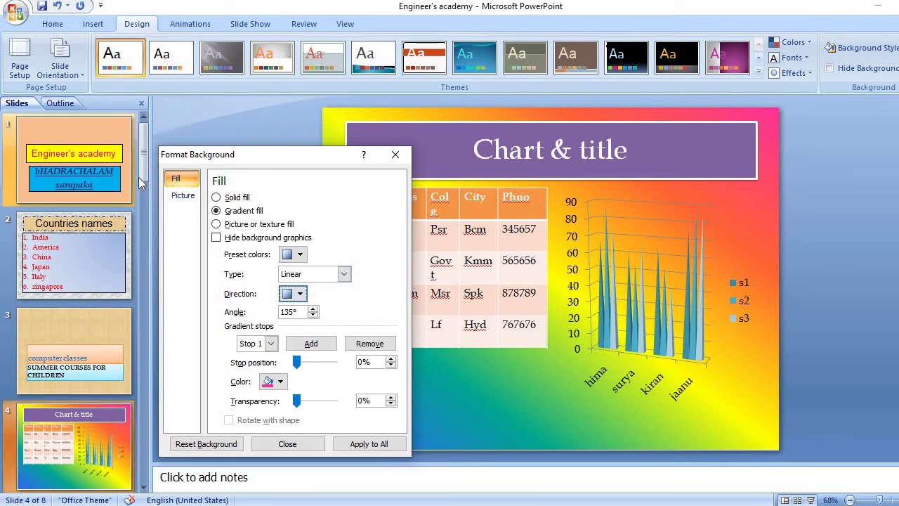
pyautogui.moveTo(139, 177); pyautogui.dragTo(140, 417)
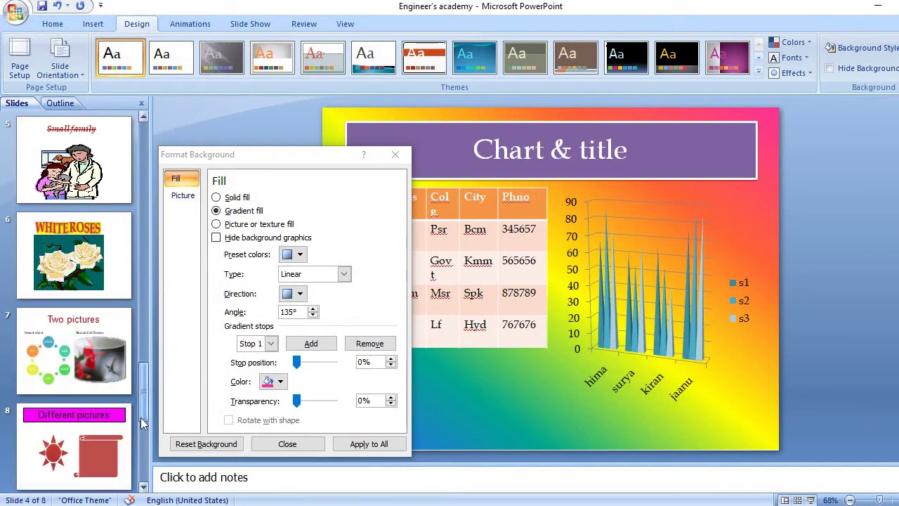
pyautogui.click(74, 168)
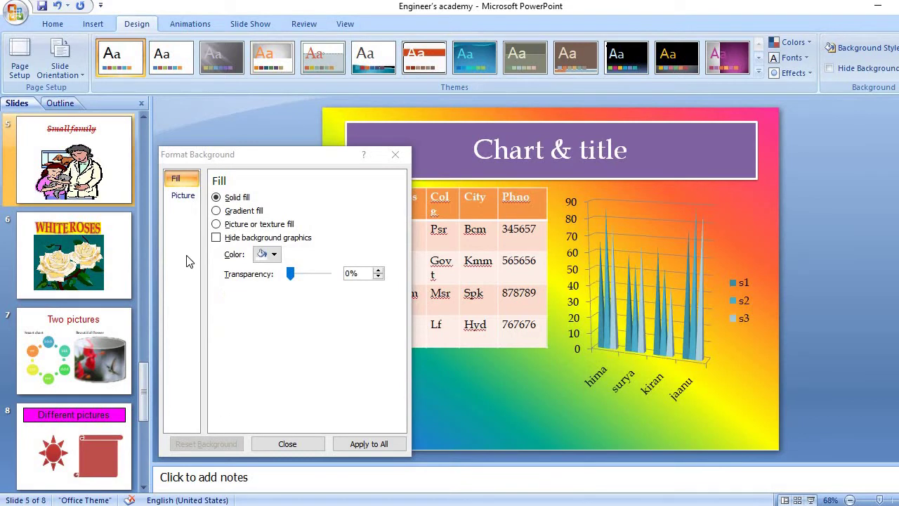
# - Give the Small family slide a blue rectangular gradient, first stop 30% with 35% transparency
pyautogui.click(223, 212)
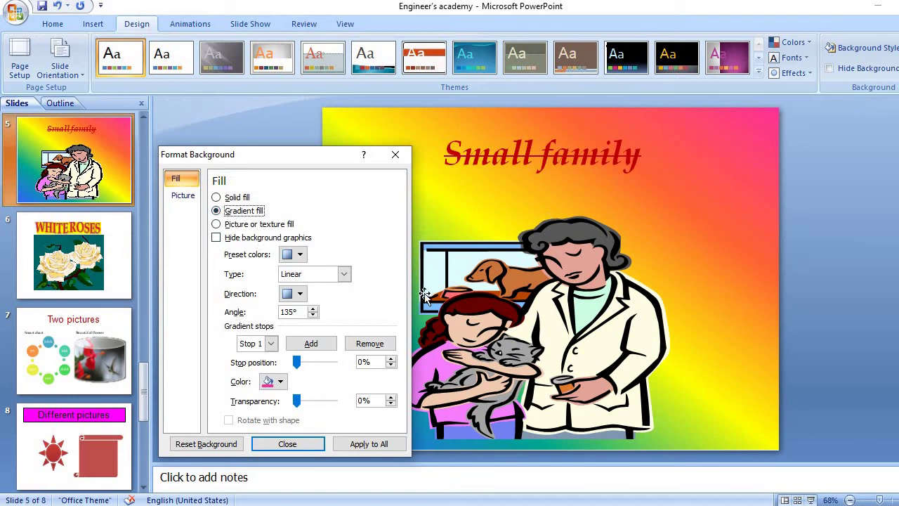
pyautogui.click(301, 256)
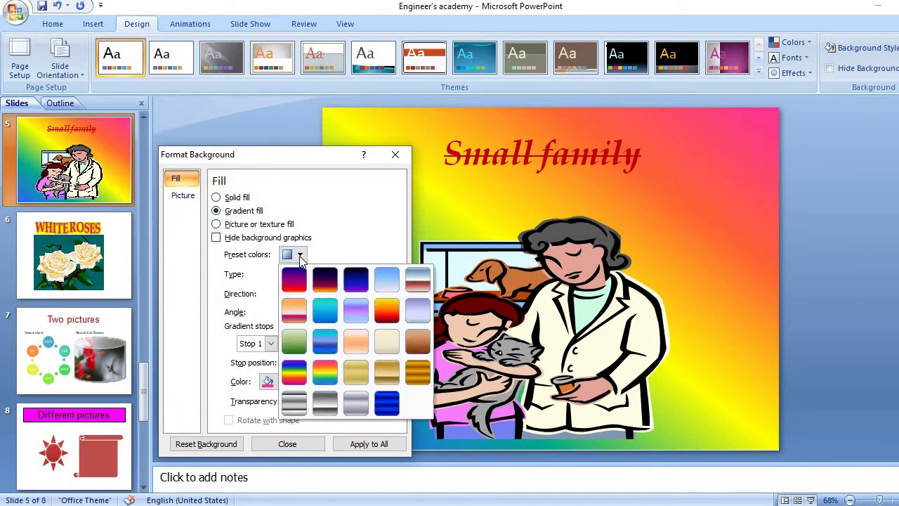
pyautogui.click(324, 346)
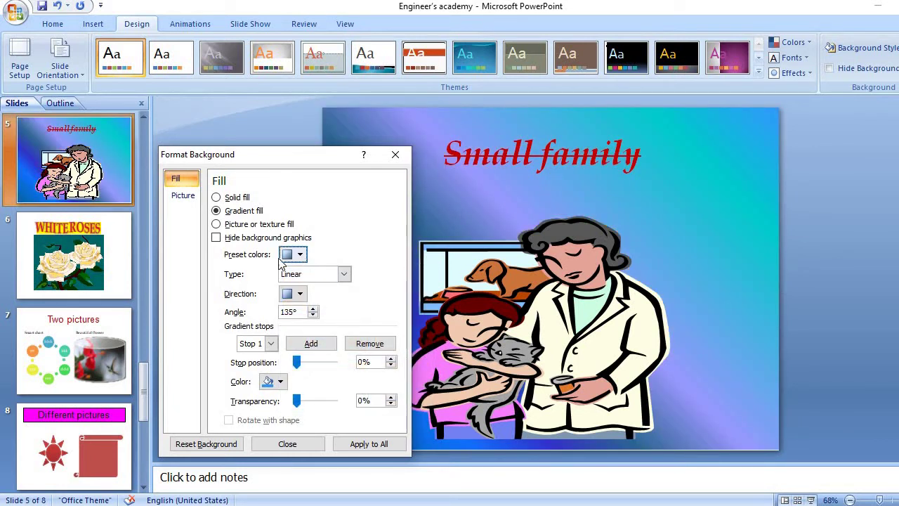
pyautogui.click(344, 275)
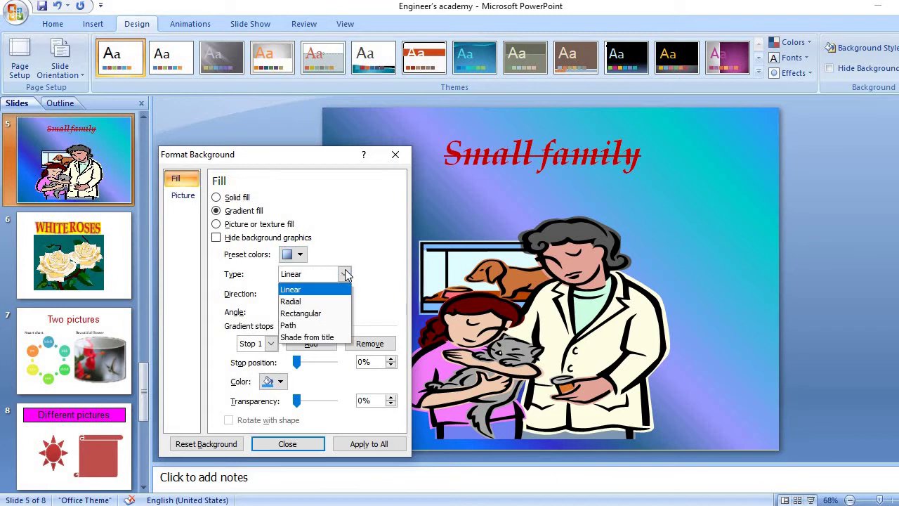
pyautogui.click(316, 313)
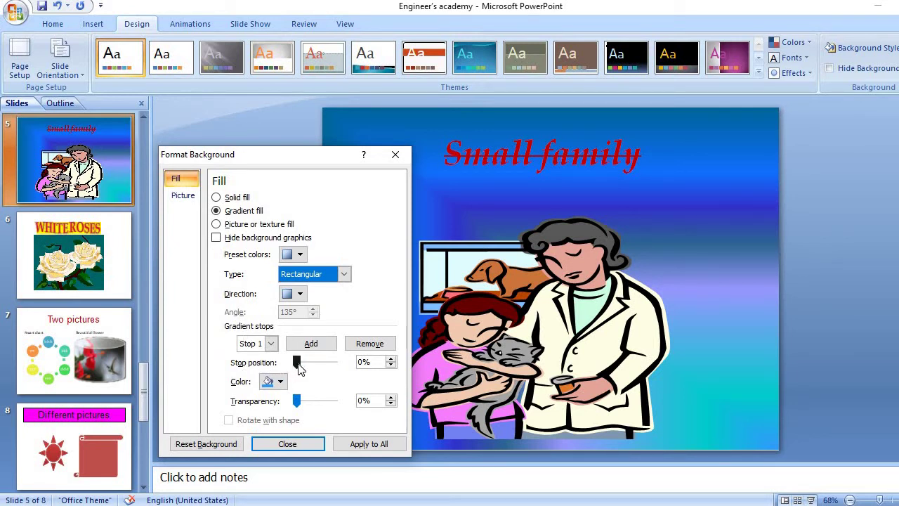
pyautogui.moveTo(298, 367)
pyautogui.mouseDown()
pyautogui.moveTo(322, 377)
pyautogui.moveTo(308, 365)
pyautogui.mouseUp()
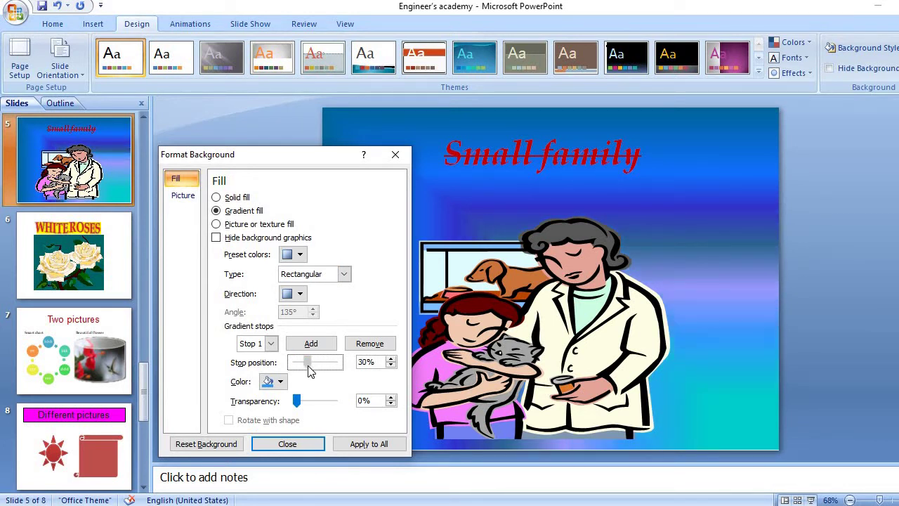
pyautogui.moveTo(296, 401)
pyautogui.mouseDown()
pyautogui.moveTo(321, 402)
pyautogui.moveTo(325, 414)
pyautogui.moveTo(311, 413)
pyautogui.mouseUp()
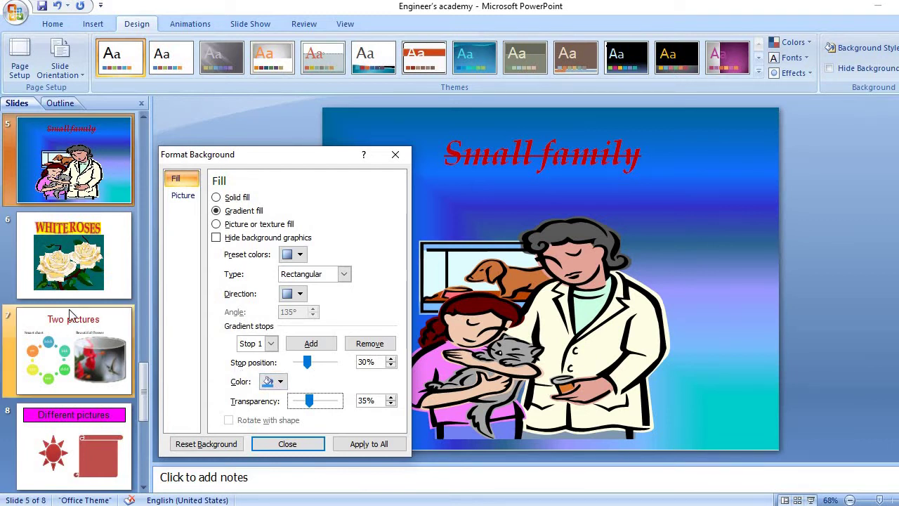
pyautogui.click(90, 258)
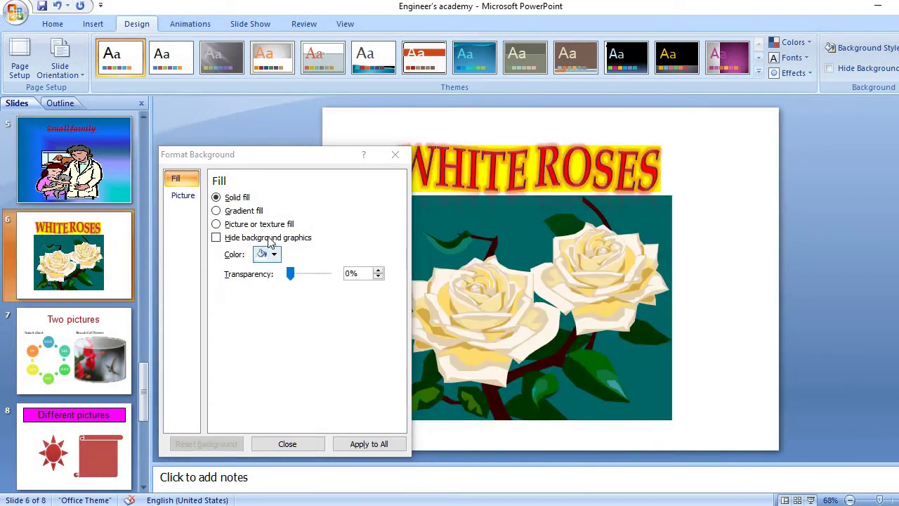
# - Give WHITE ROSES a canvas texture and Two pictures a solid green background
pyautogui.click(217, 224)
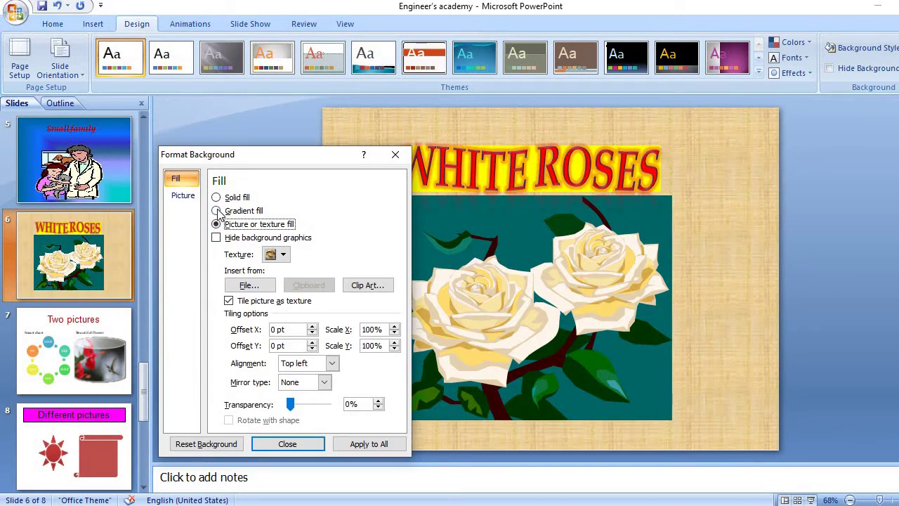
pyautogui.click(100, 372)
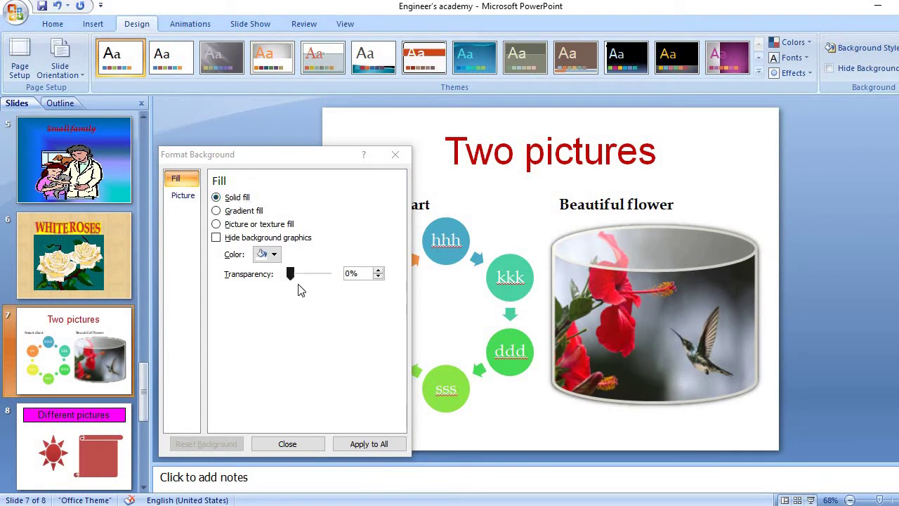
pyautogui.click(277, 256)
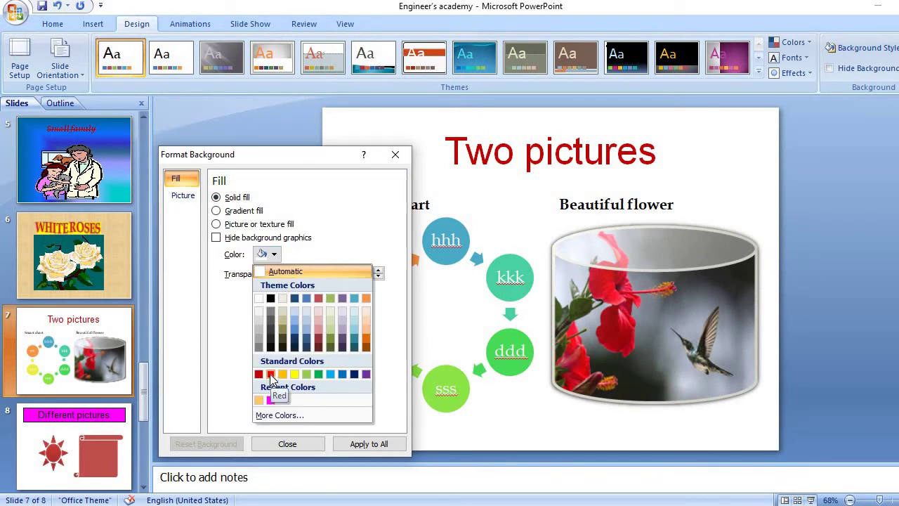
pyautogui.click(318, 373)
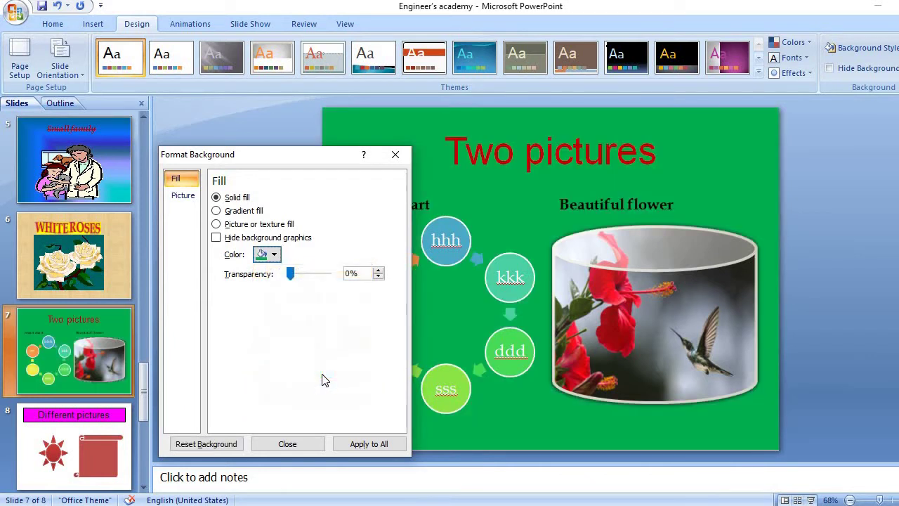
pyautogui.click(67, 442)
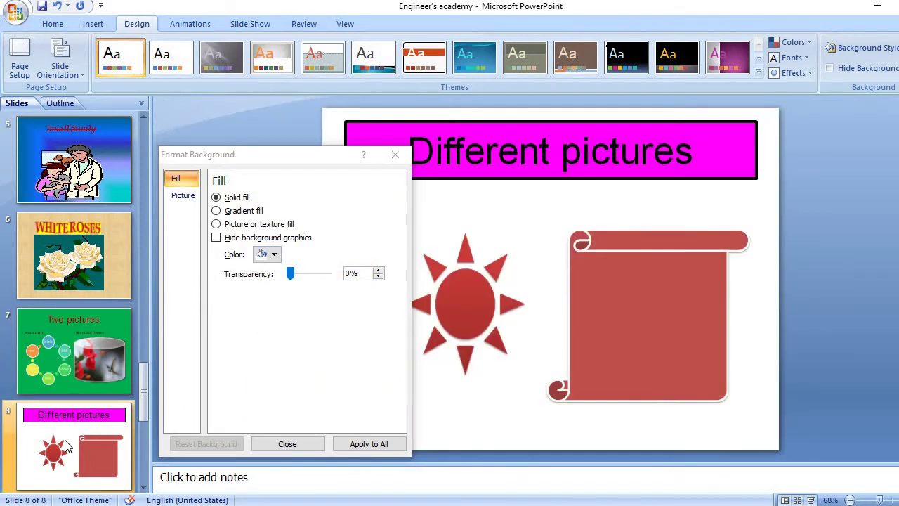
# - Apply a gold preset gradient fill to the Different pictures slide background
pyautogui.click(258, 210)
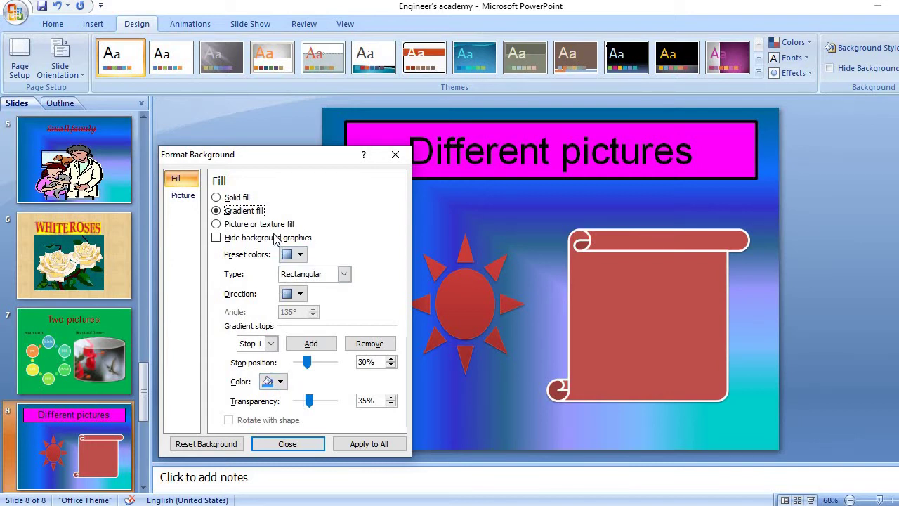
pyautogui.click(302, 256)
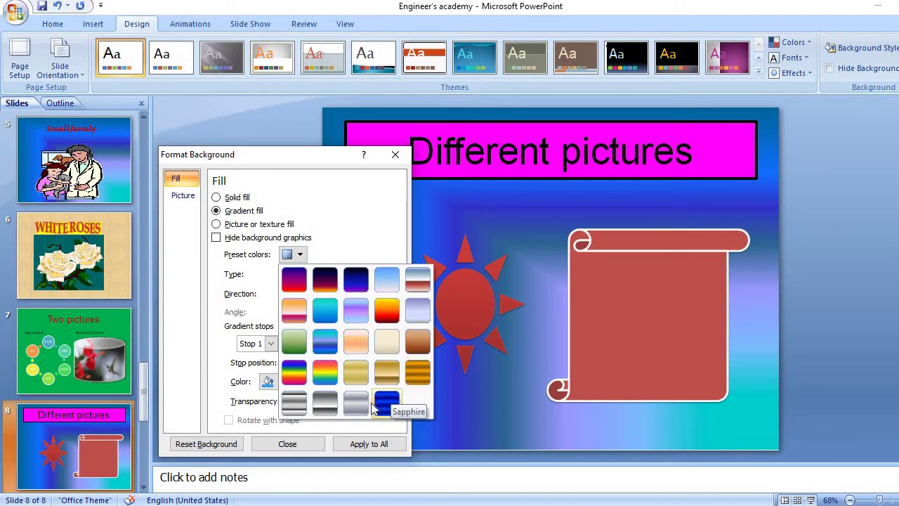
pyautogui.click(363, 378)
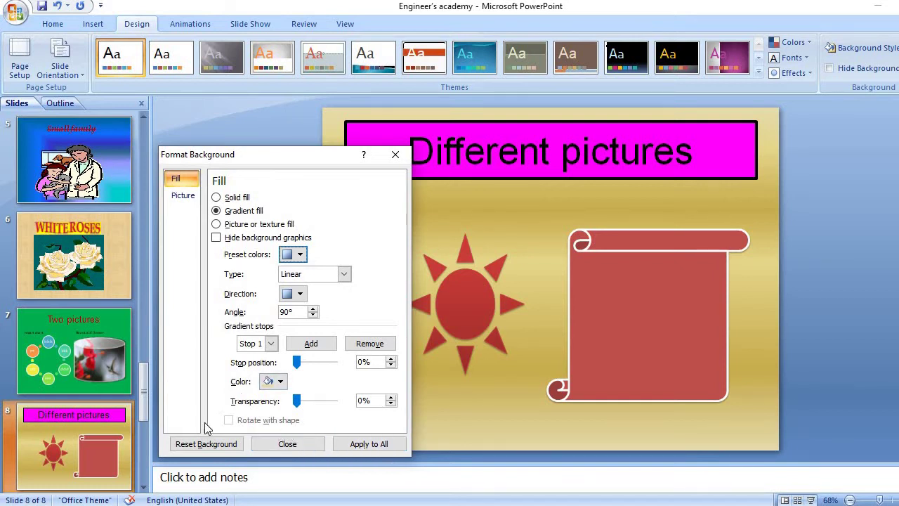
pyautogui.click(260, 443)
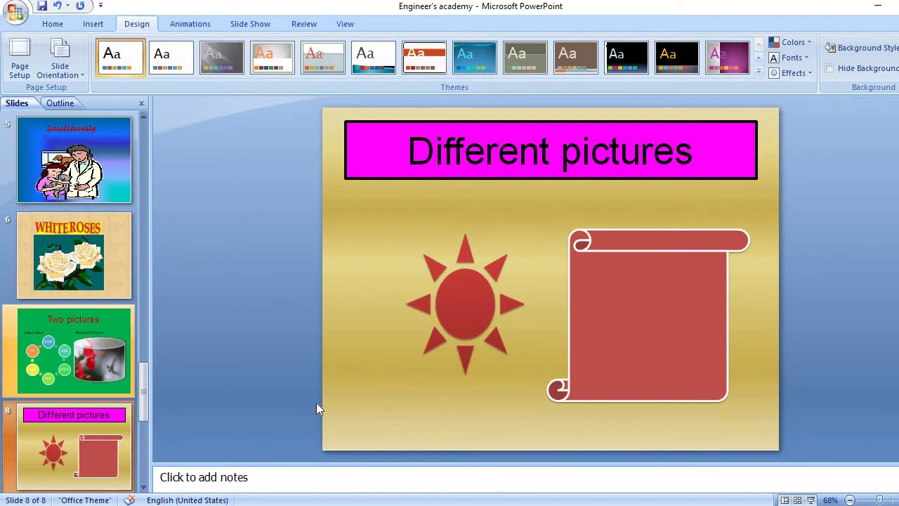
# - Reopen the Format Background settings from Background Styles, close them, then bring up Animations
pyautogui.click(884, 53)
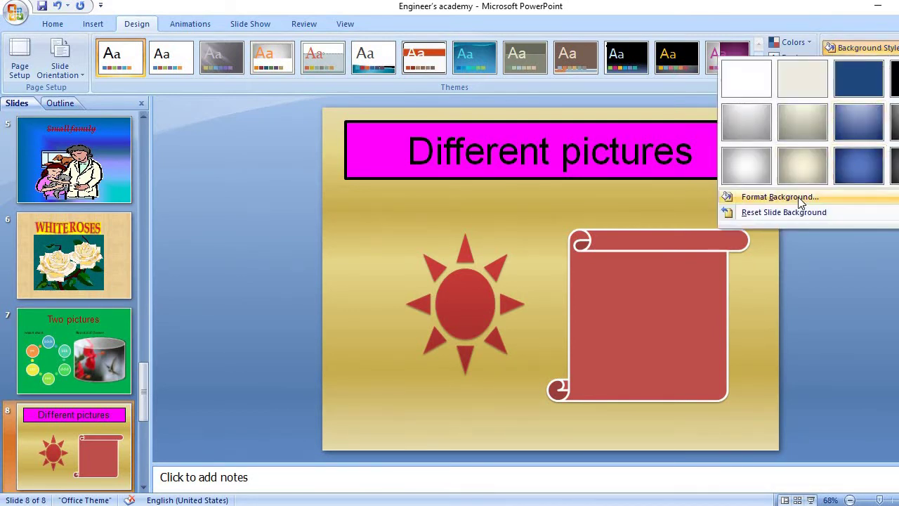
pyautogui.click(780, 196)
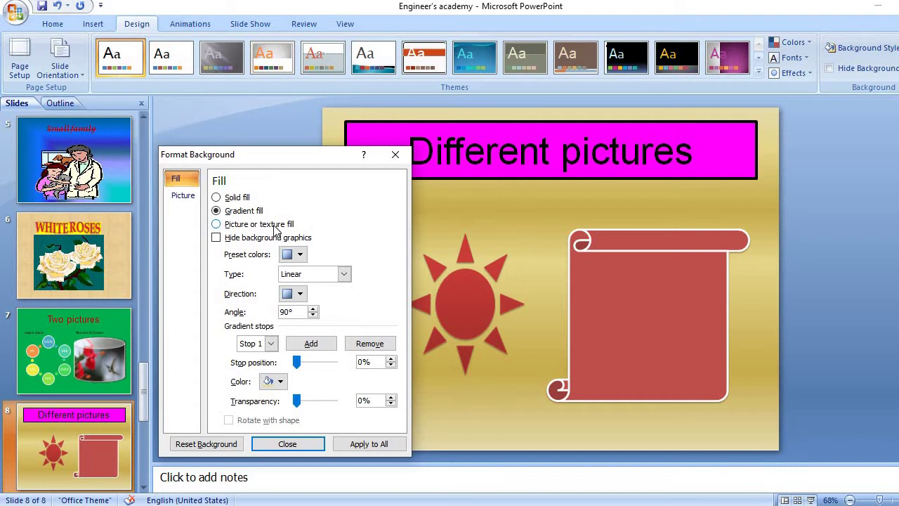
pyautogui.click(398, 155)
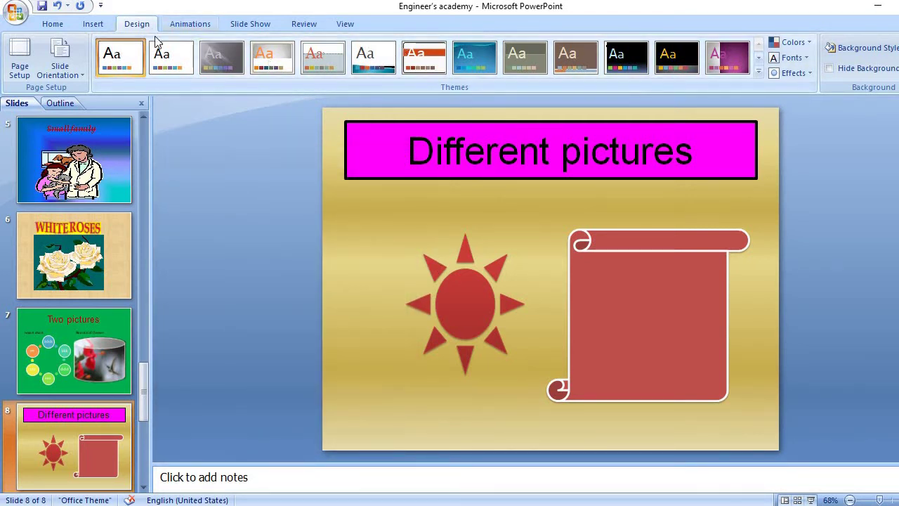
pyautogui.click(193, 25)
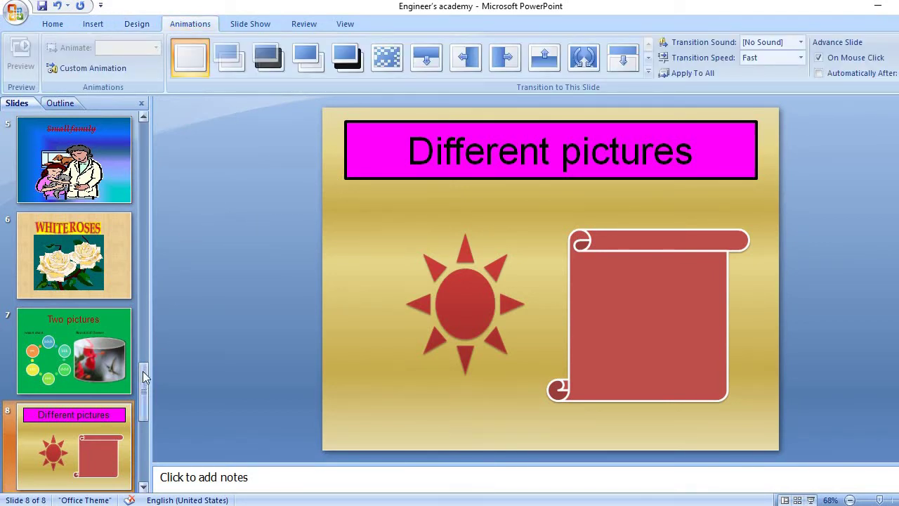
# - Give slide 1 a wipe transition and slide 2 a circular wipe
pyautogui.moveTo(143, 379); pyautogui.dragTo(164, 151)
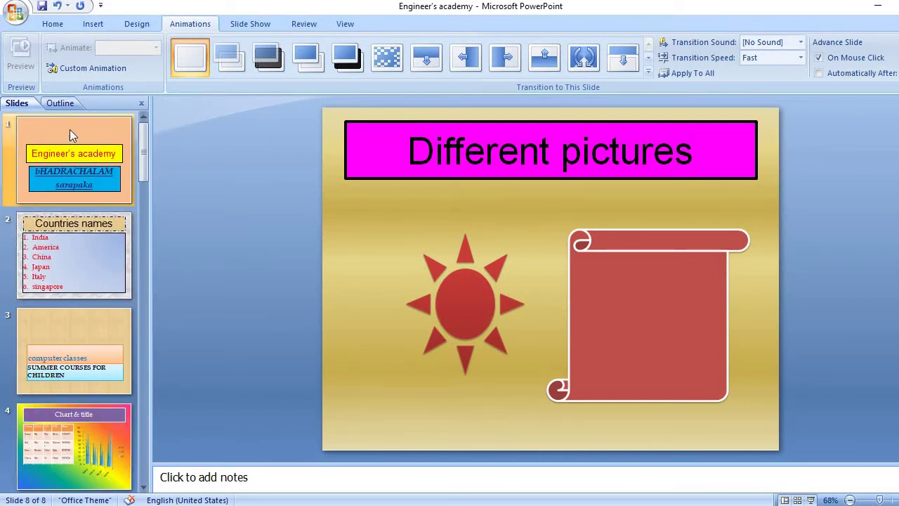
pyautogui.click(90, 142)
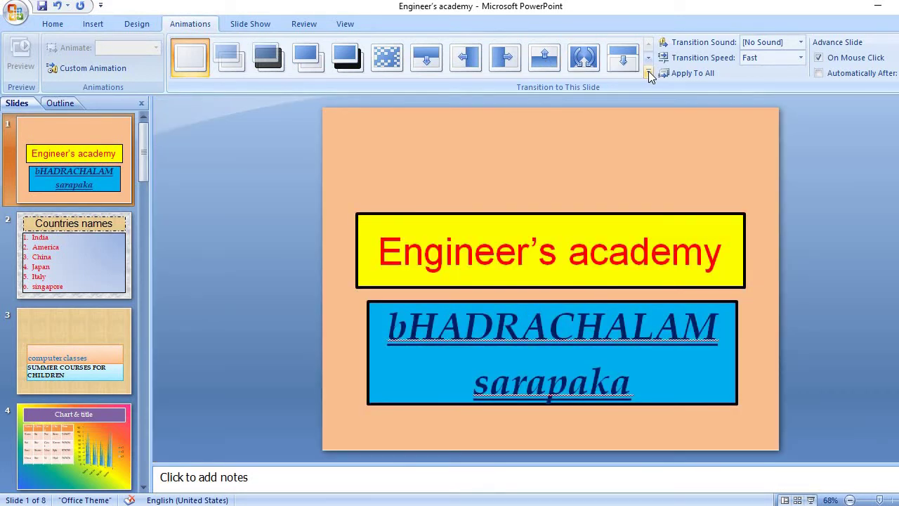
pyautogui.click(649, 71)
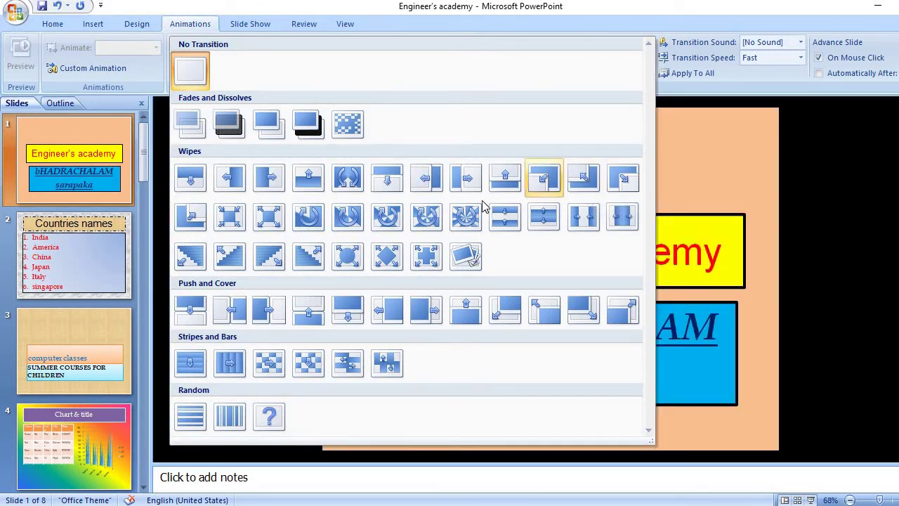
pyautogui.click(504, 216)
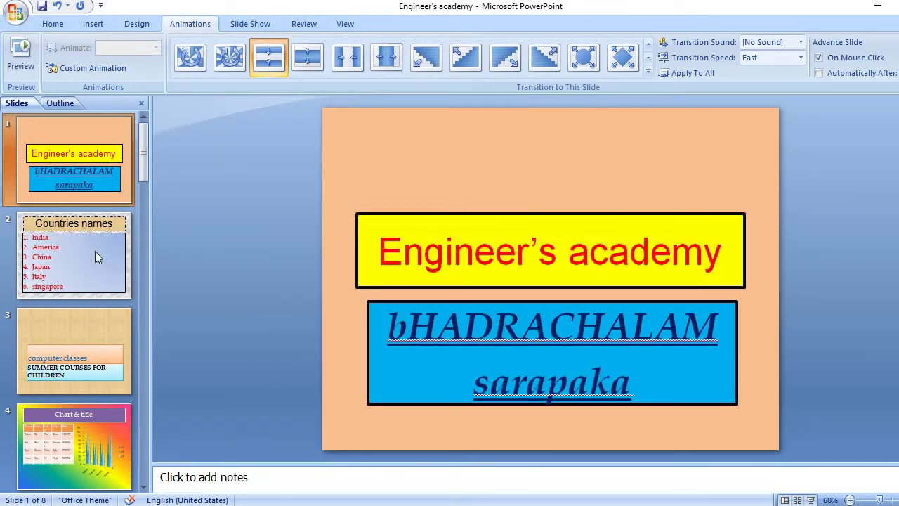
pyautogui.click(60, 241)
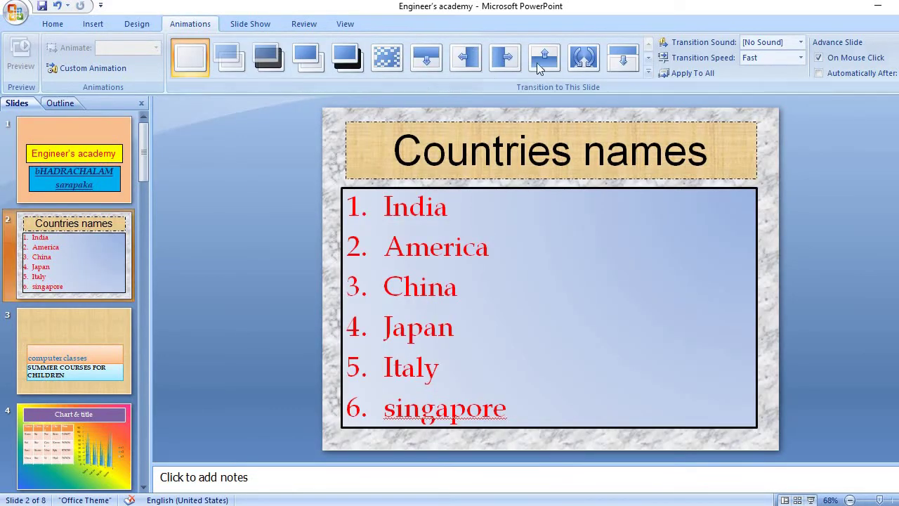
pyautogui.click(582, 59)
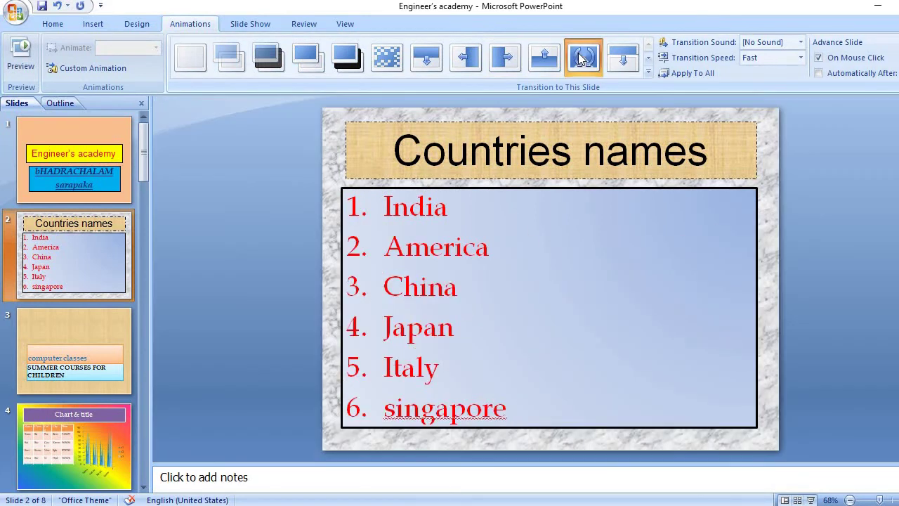
# - Give slide 3 a box-out wipe and slide 4 a box-style wipe
pyautogui.click(119, 317)
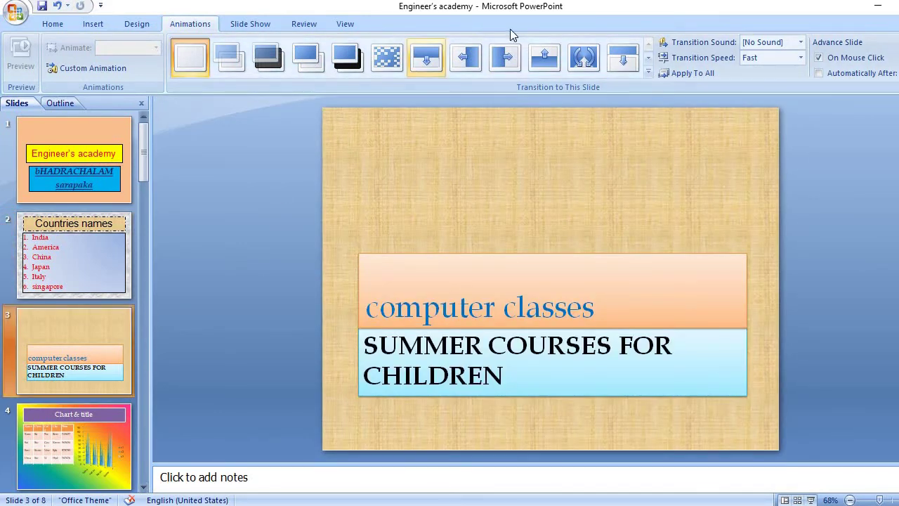
pyautogui.click(649, 71)
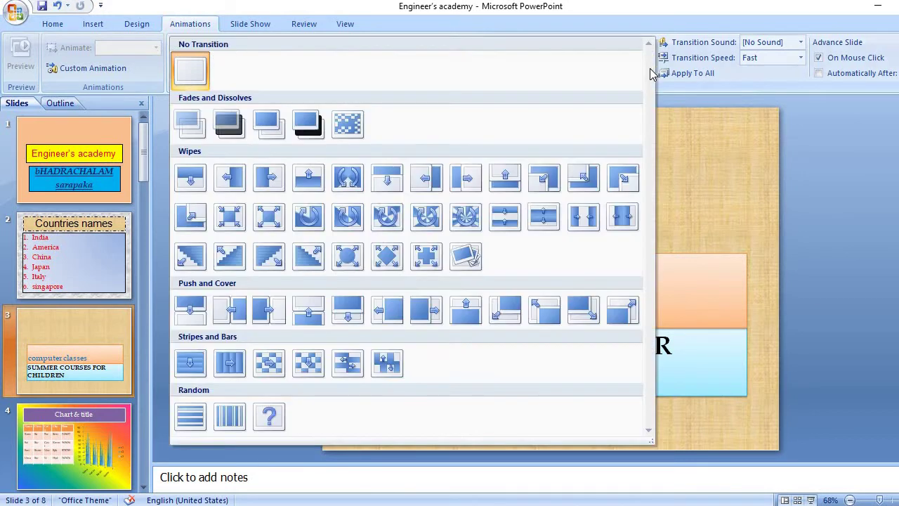
pyautogui.click(261, 220)
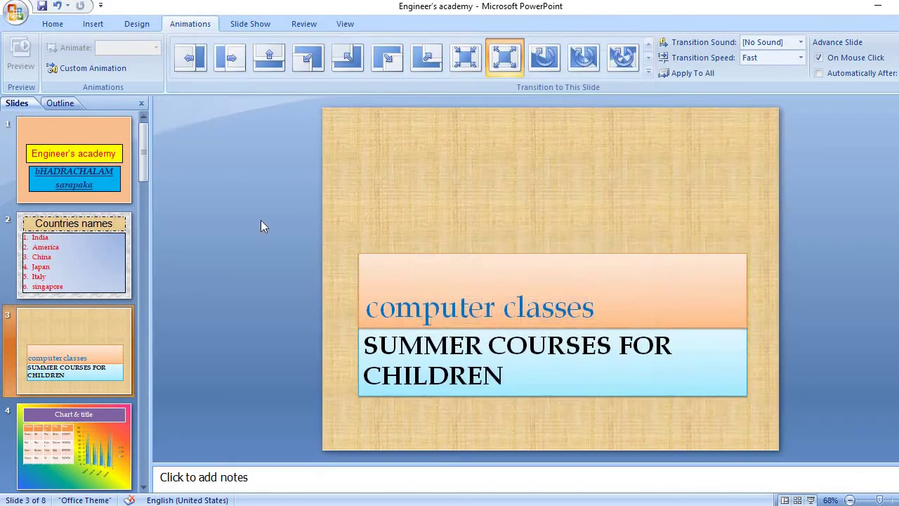
pyautogui.click(69, 432)
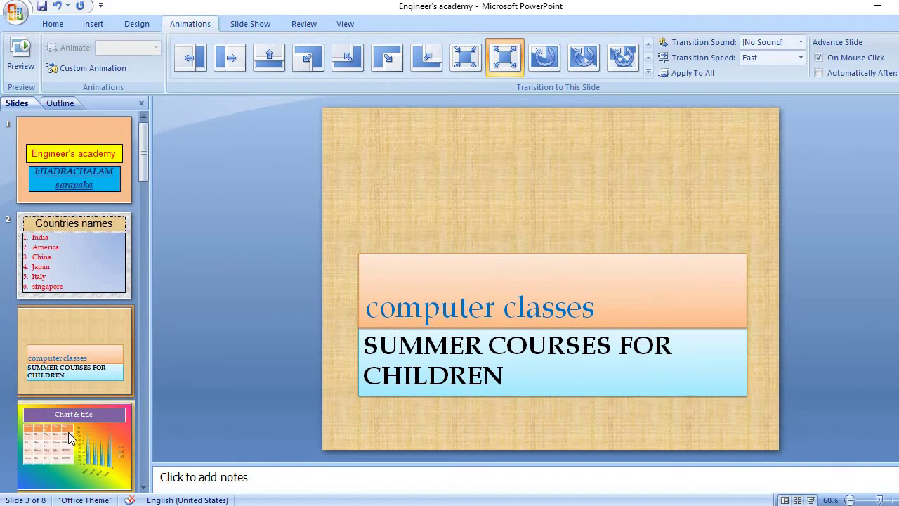
pyautogui.click(648, 74)
pyautogui.click(278, 217)
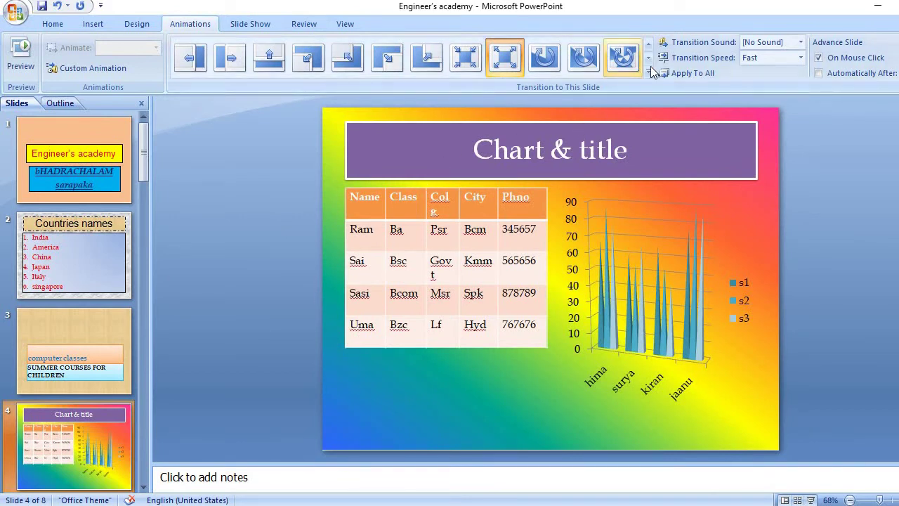
# - Change slide 4 to a diagonal strips wipe and apply it to all slides
pyautogui.click(648, 71)
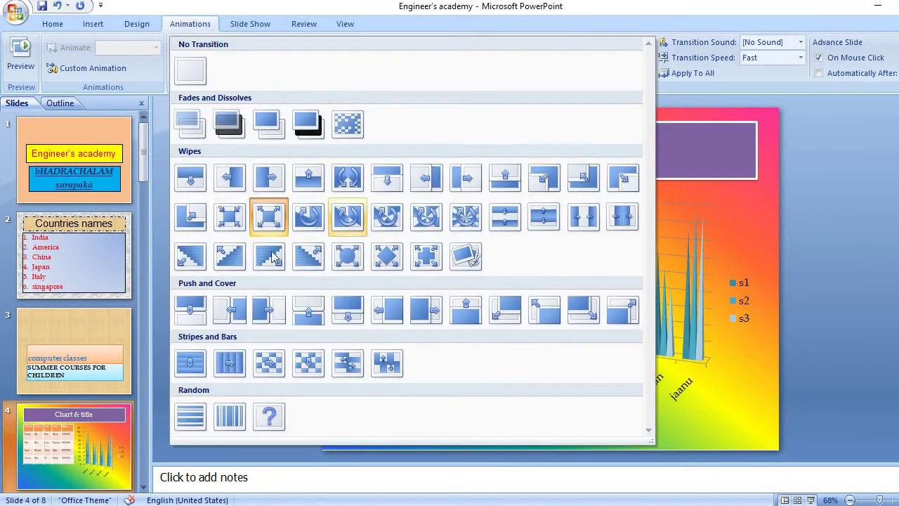
pyautogui.click(229, 259)
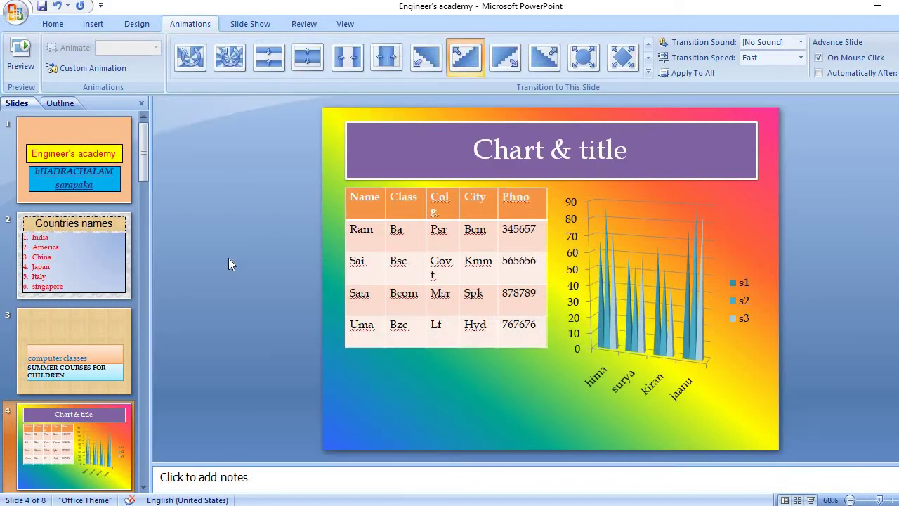
pyautogui.click(699, 73)
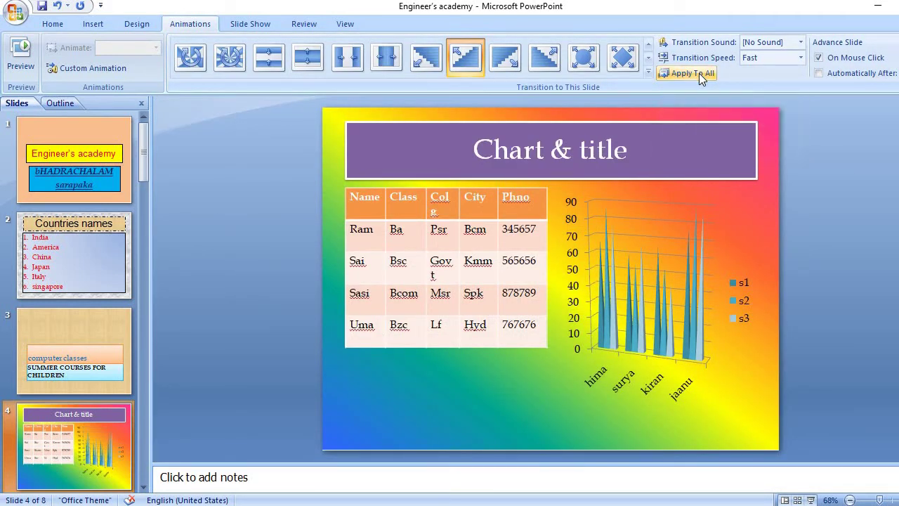
# - Start the slide show from the first slide with F5 and play it to the end
pyautogui.click(252, 26)
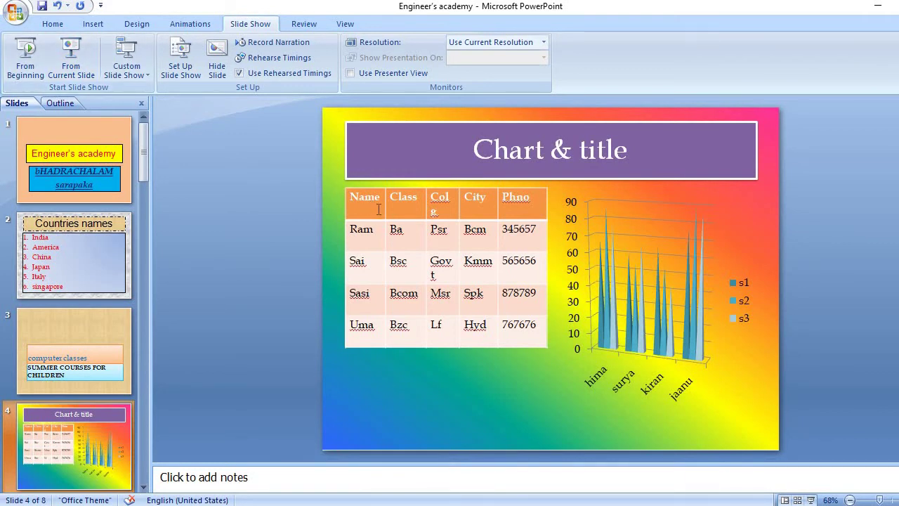
pyautogui.press('F5')
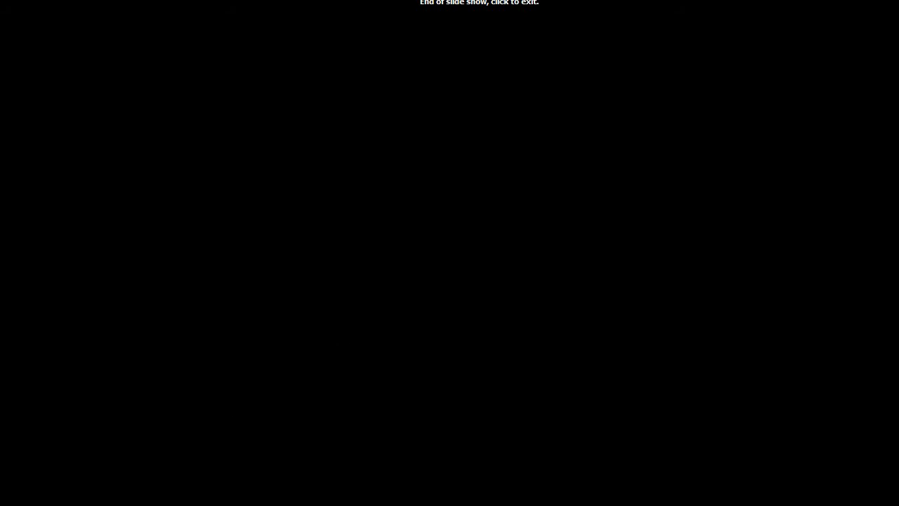
# - During the show, jump to slide 2 (Countries names), then slide 5 (Small family)
pyautogui.rightClick(169, 363)
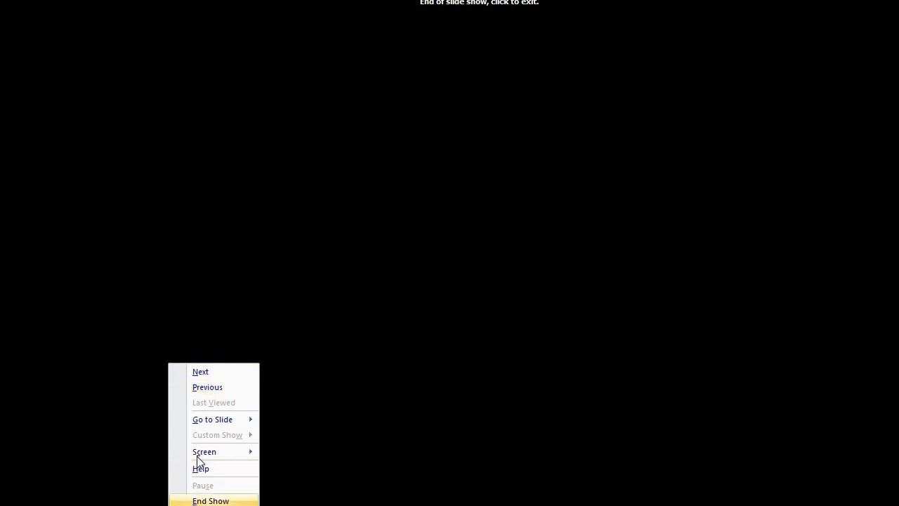
pyautogui.moveTo(208, 427)
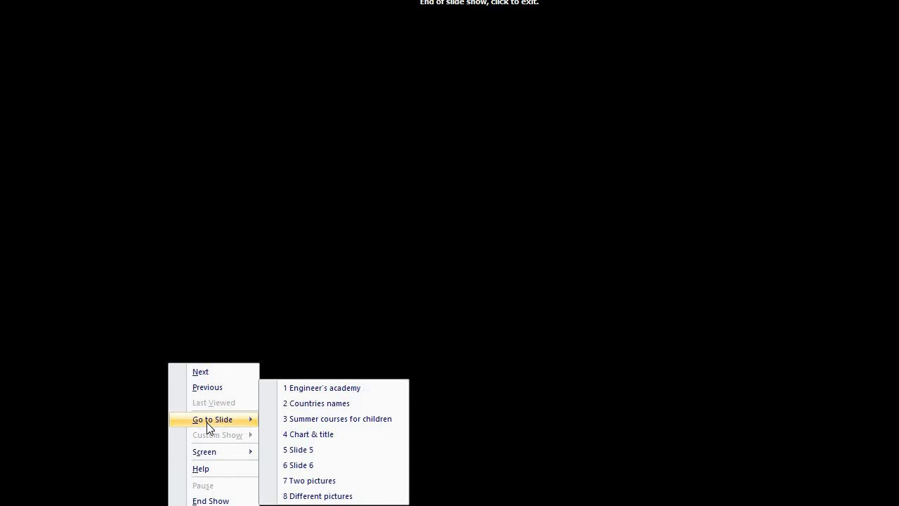
pyautogui.click(312, 403)
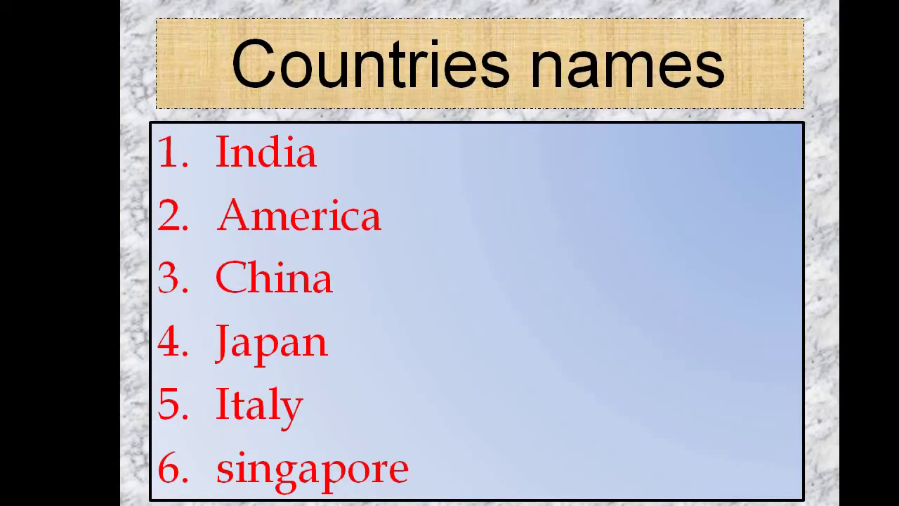
pyautogui.rightClick(168, 361)
pyautogui.moveTo(201, 424)
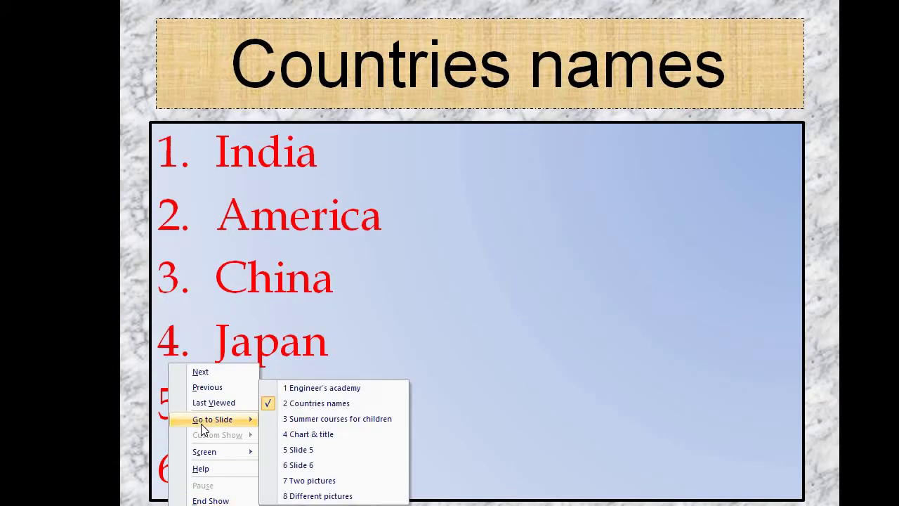
pyautogui.click(302, 452)
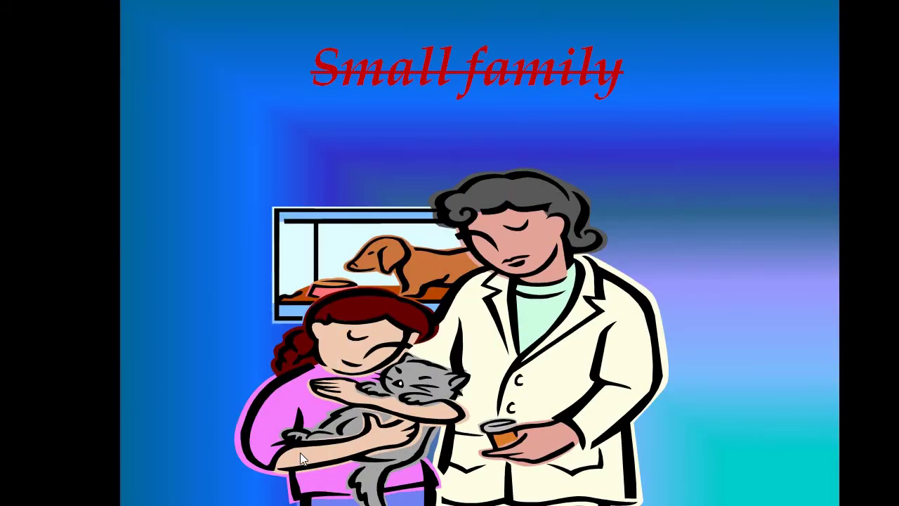
# - Jump to slide 7 (Two pictures), then back to slide 1, Engineer's academy
pyautogui.rightClick(170, 492)
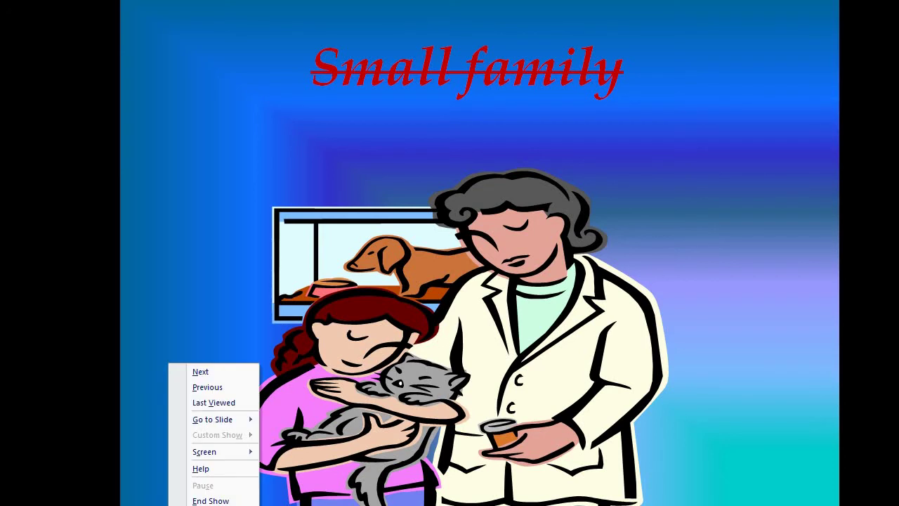
pyautogui.moveTo(216, 425)
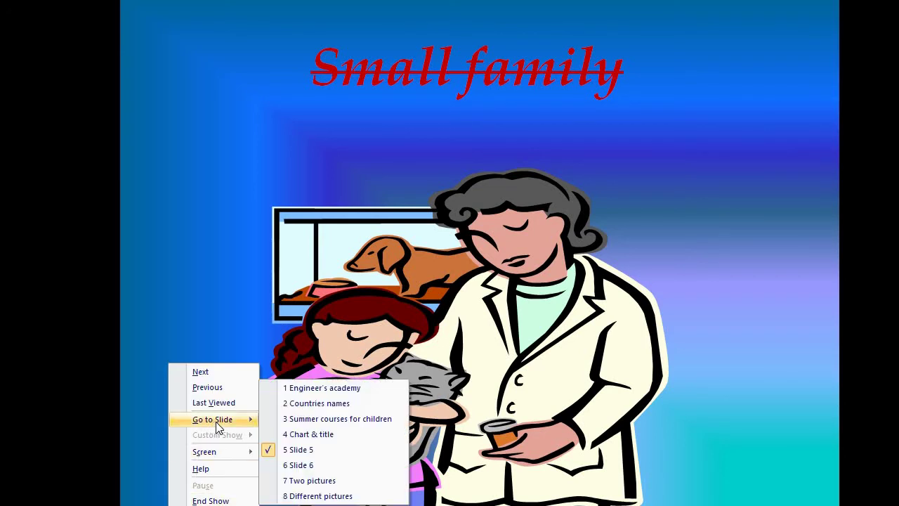
pyautogui.click(311, 480)
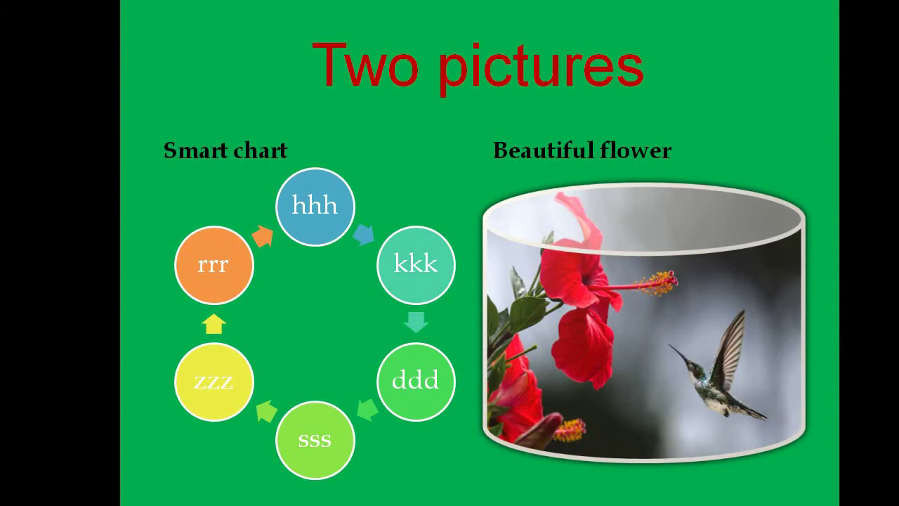
pyautogui.rightClick(169, 492)
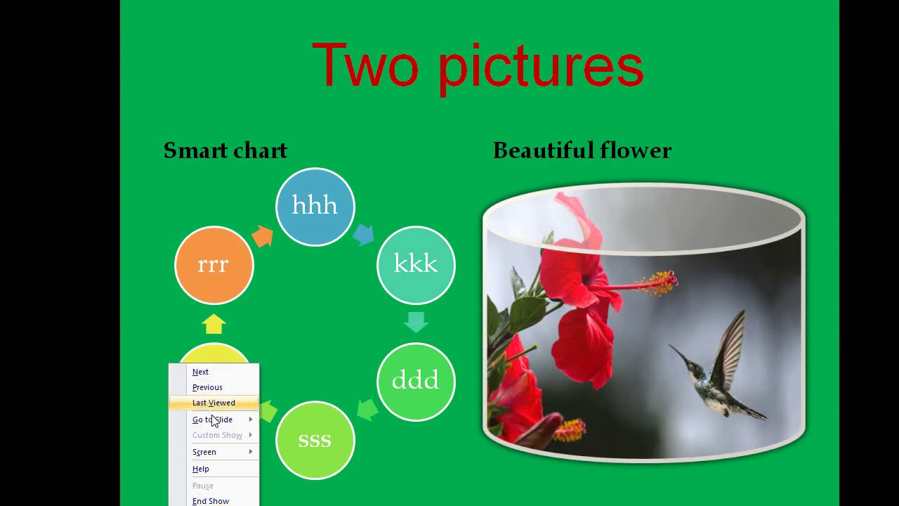
pyautogui.moveTo(217, 422)
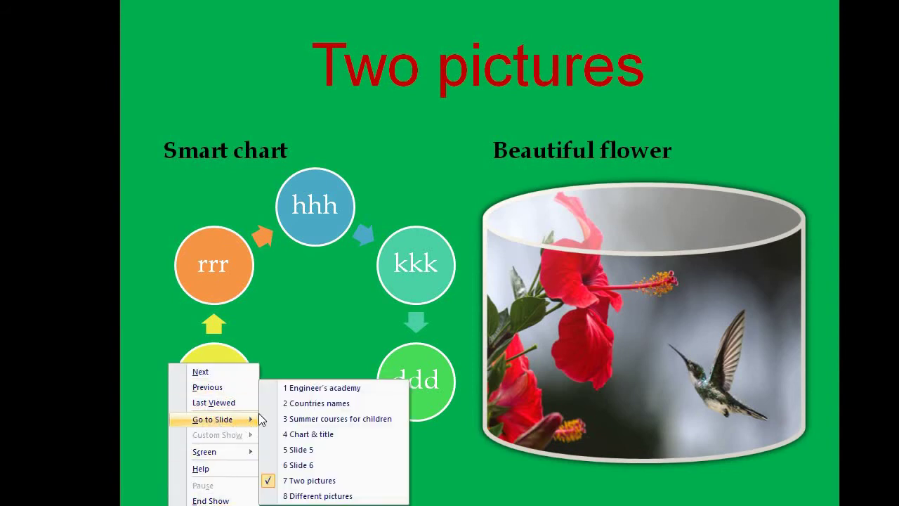
pyautogui.click(295, 391)
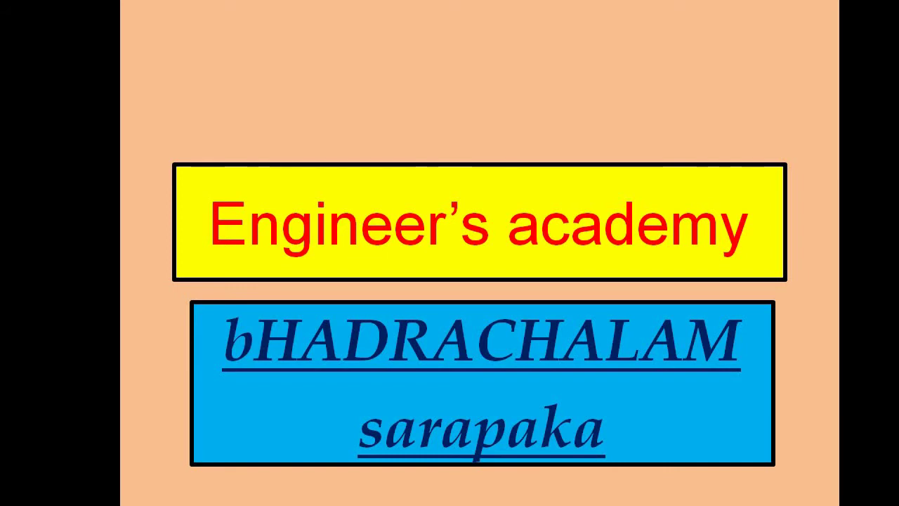
# - Switch the slide show pointer to a pen with red ink
pyautogui.rightClick(169, 364)
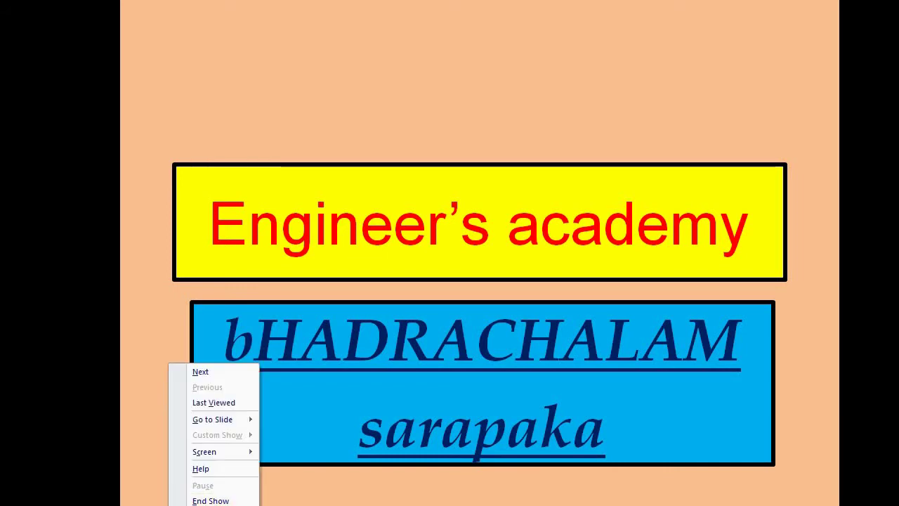
pyautogui.moveTo(218, 418)
pyautogui.press('Escape')
pyautogui.click(144, 380)
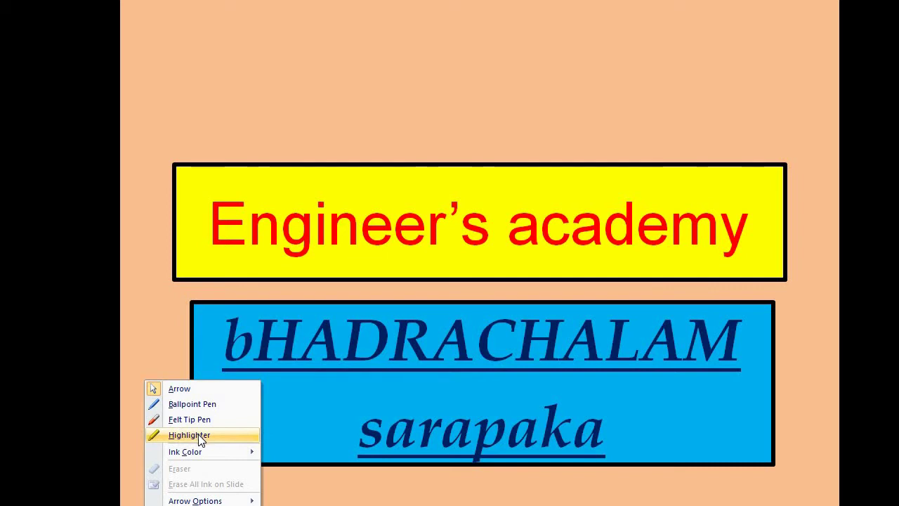
pyautogui.moveTo(206, 458)
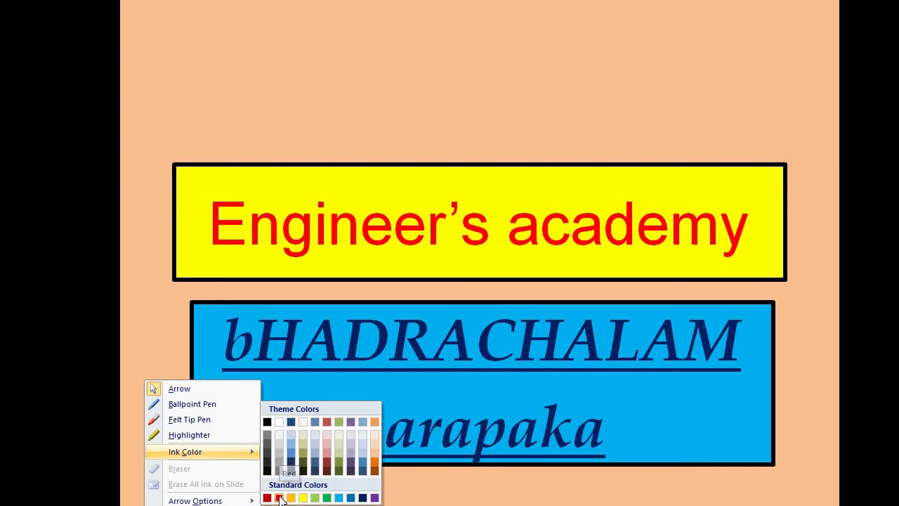
pyautogui.click(279, 498)
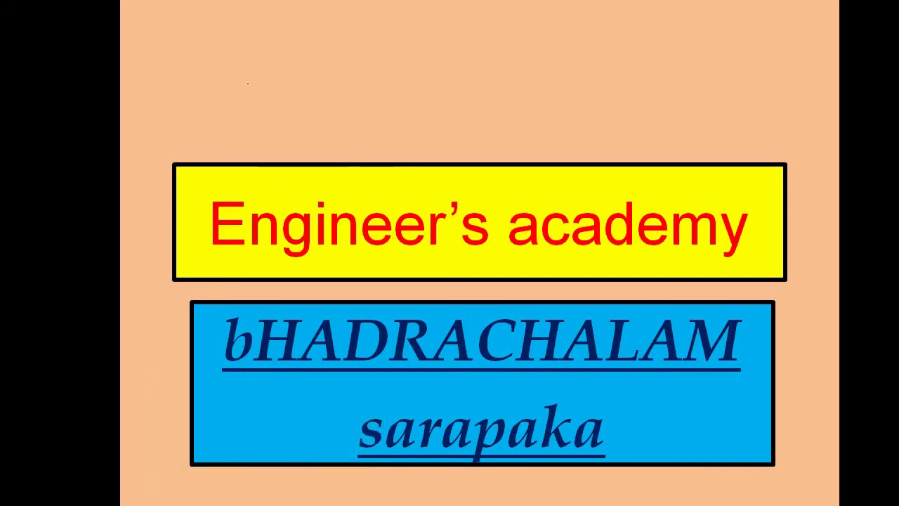
# - Handwrite 'hello' in red ink above the title
pyautogui.moveTo(253, 71)
pyautogui.mouseDown()
pyautogui.moveTo(281, 134)
pyautogui.moveTo(293, 94)
pyautogui.moveTo(322, 133)
pyautogui.moveTo(345, 103)
pyautogui.moveTo(354, 128)
pyautogui.mouseUp()
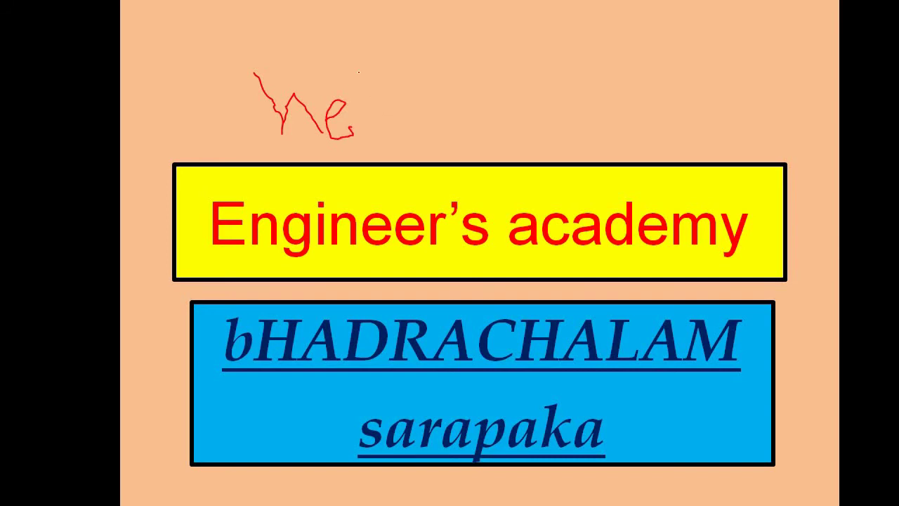
pyautogui.moveTo(360, 73); pyautogui.dragTo(405, 146)
pyautogui.moveTo(372, 81); pyautogui.dragTo(437, 132)
pyautogui.moveTo(497, 92)
pyautogui.mouseDown()
pyautogui.moveTo(467, 117)
pyautogui.moveTo(490, 96)
pyautogui.mouseUp()
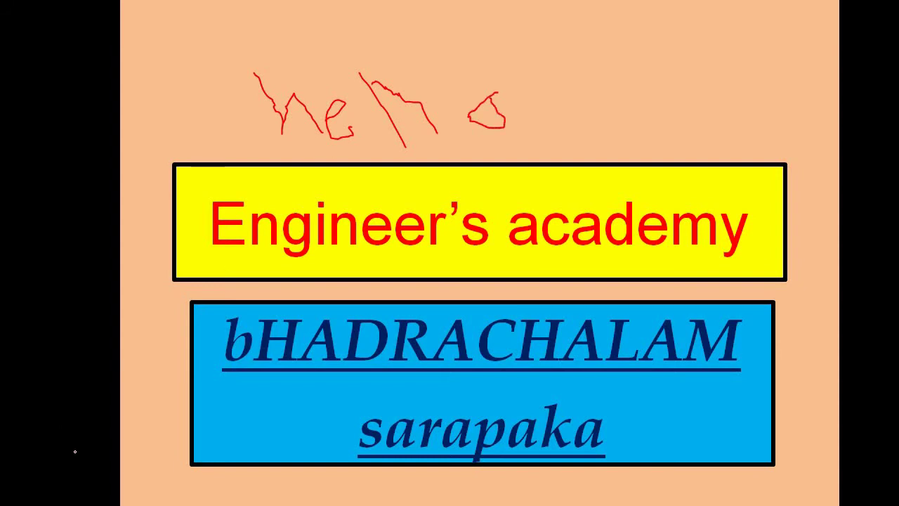
# - Erase all ink on the slide, clearing the red 'hello'
pyautogui.click(146, 382)
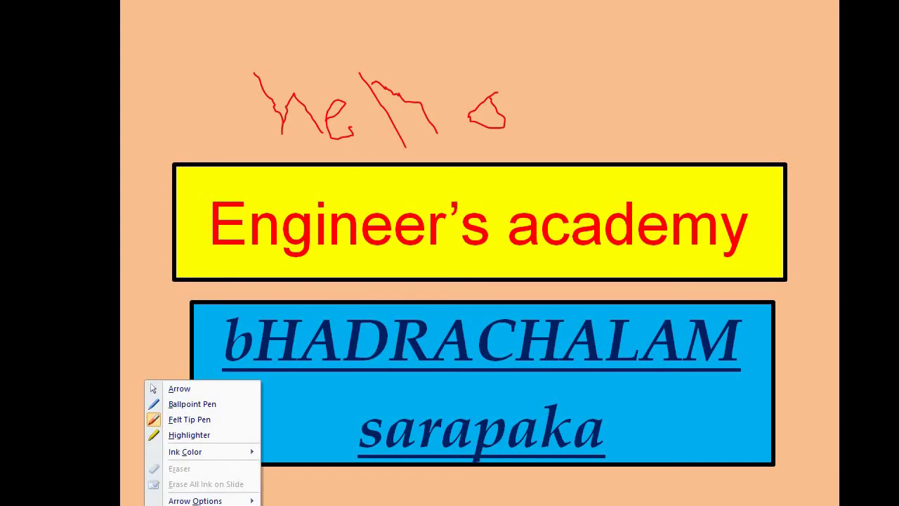
pyautogui.click(296, 487)
pyautogui.click(146, 381)
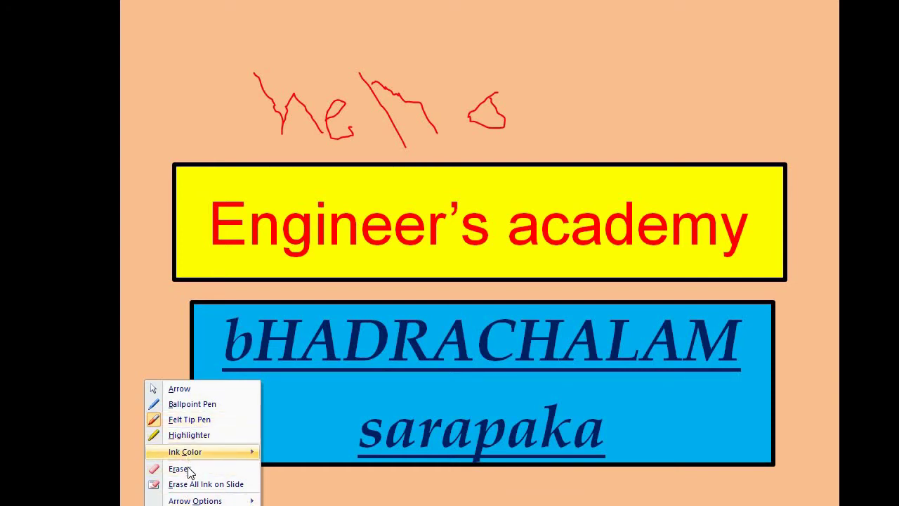
pyautogui.click(226, 492)
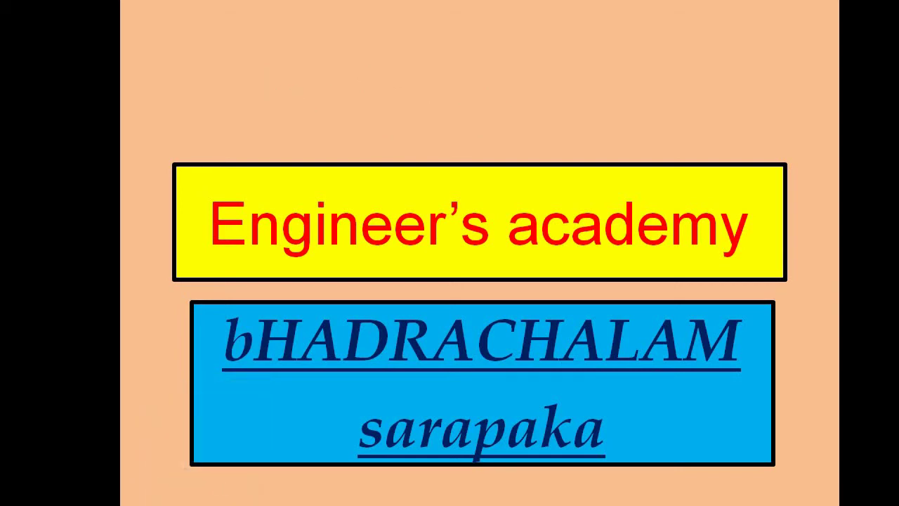
pyautogui.click(151, 496)
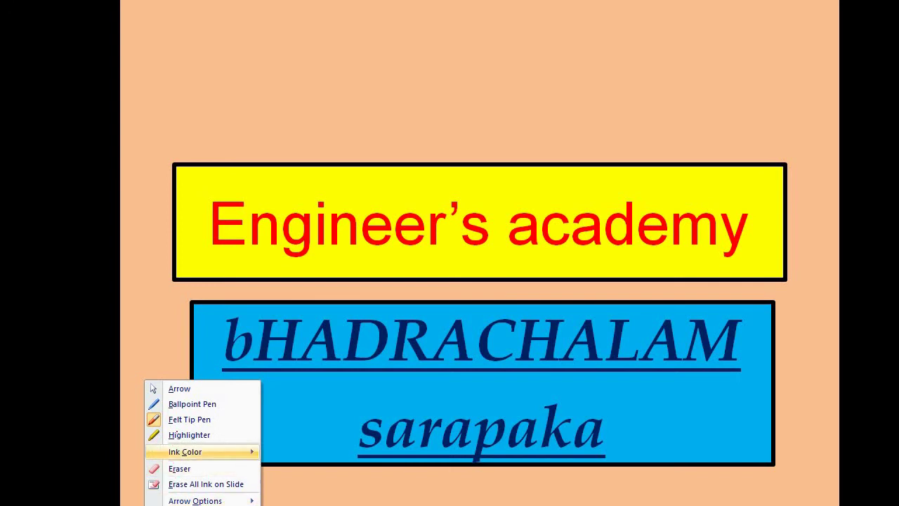
pyautogui.click(184, 419)
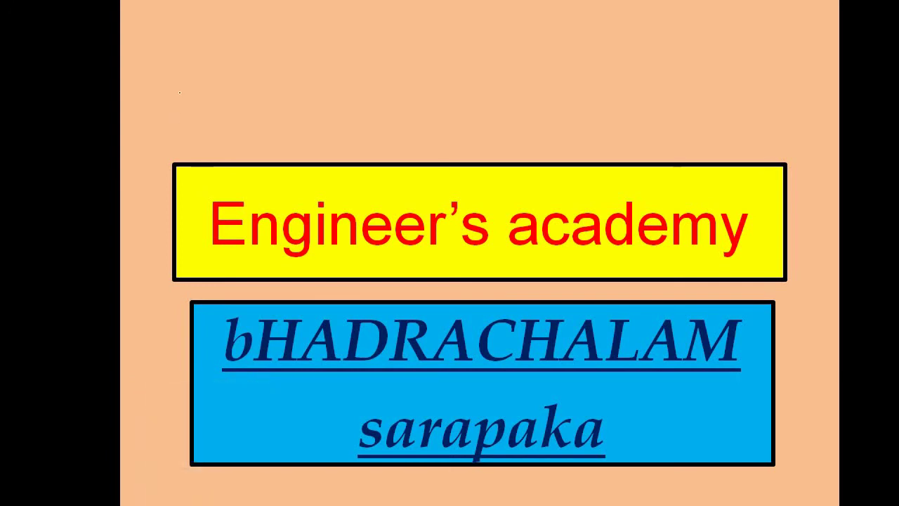
pyautogui.moveTo(184, 58); pyautogui.dragTo(206, 118)
pyautogui.click(149, 493)
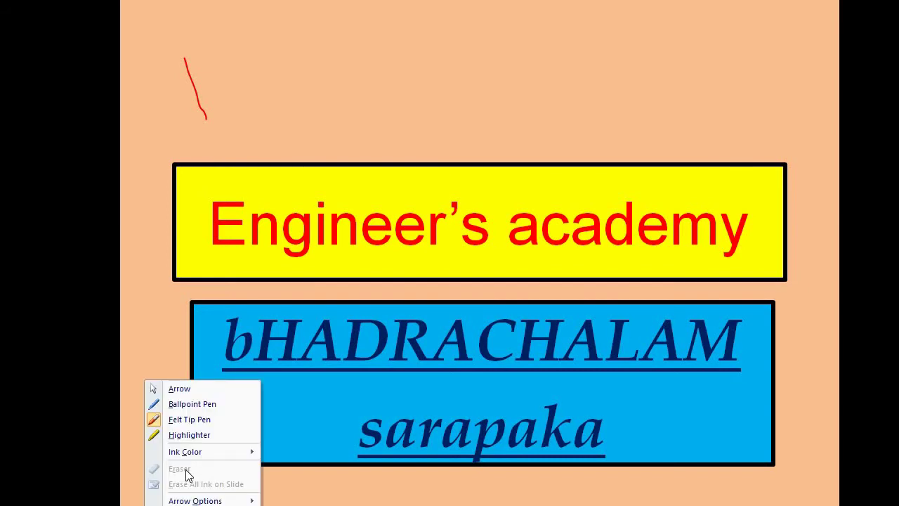
pyautogui.click(212, 434)
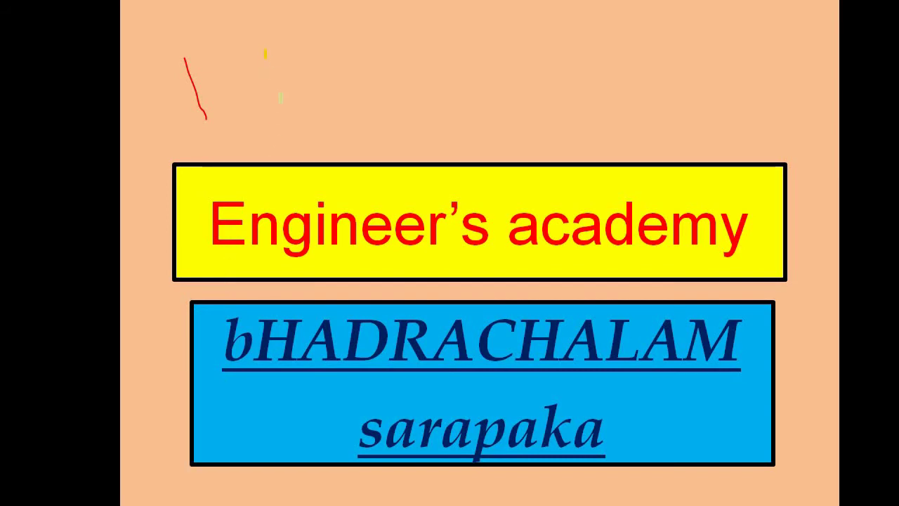
pyautogui.moveTo(265, 53); pyautogui.dragTo(354, 130)
pyautogui.moveTo(371, 74); pyautogui.dragTo(387, 125)
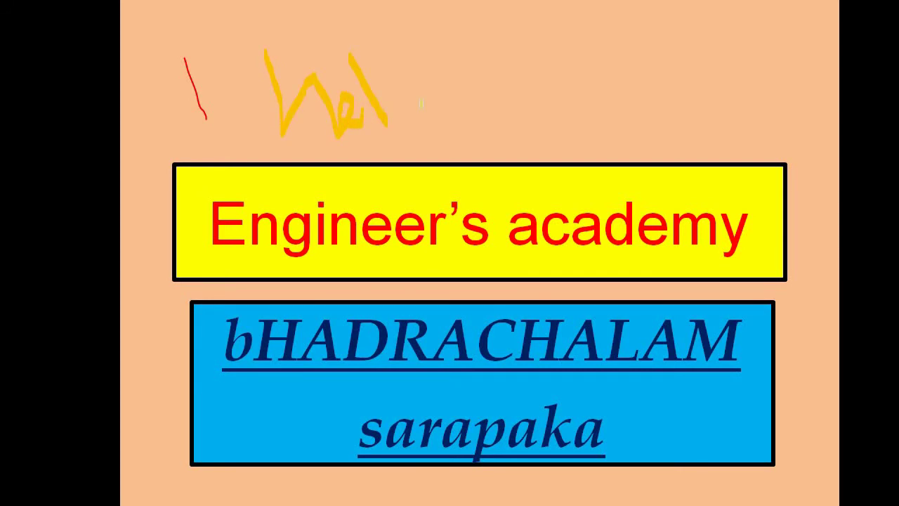
pyautogui.moveTo(379, 68)
pyautogui.mouseDown()
pyautogui.moveTo(432, 119)
pyautogui.moveTo(453, 102)
pyautogui.mouseUp()
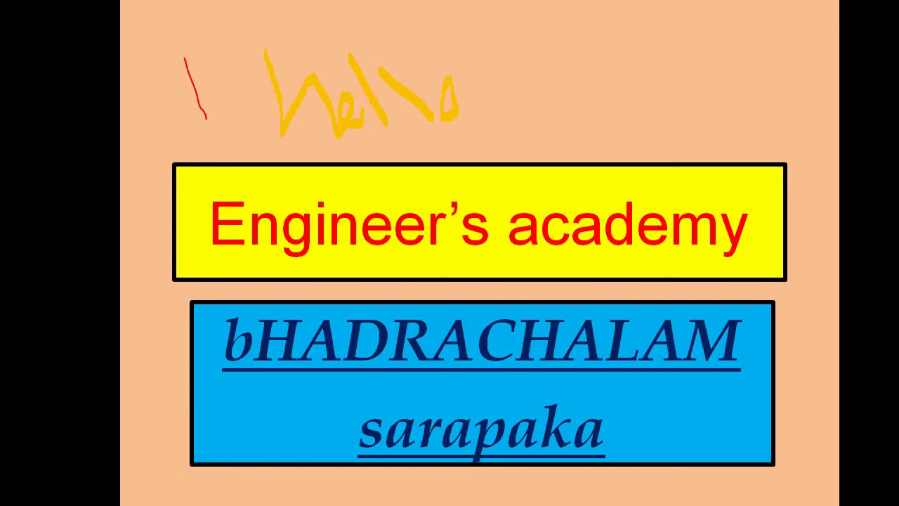
pyautogui.rightClick(145, 380)
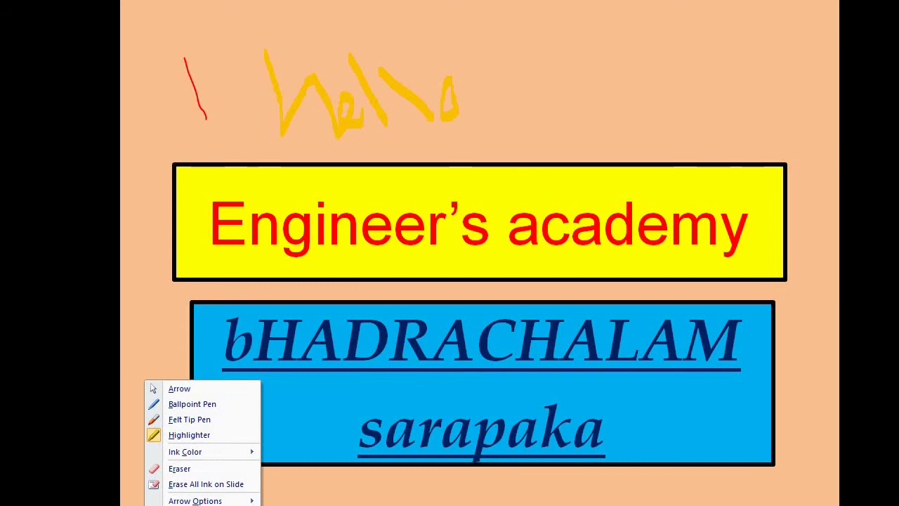
pyautogui.click(187, 484)
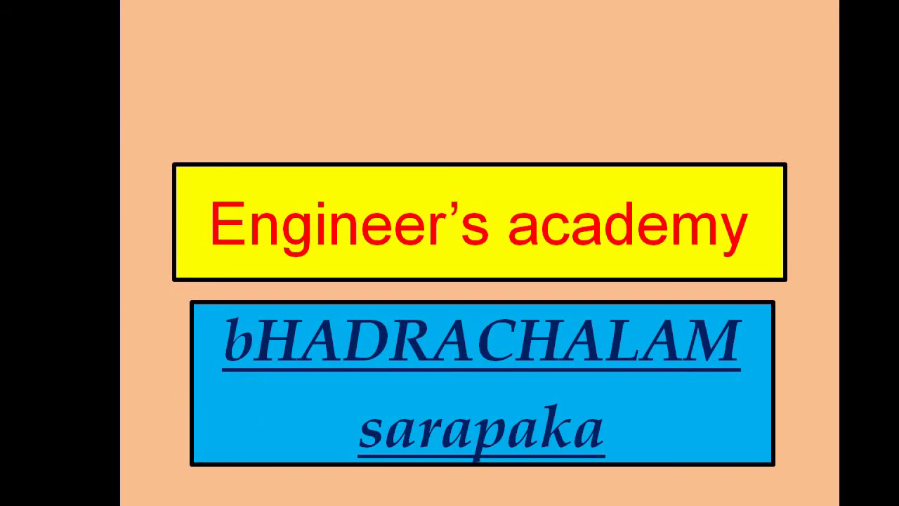
# - End the slide show and step through the thumbnails to slide 4, Chart & title
pyautogui.rightClick(168, 363)
pyautogui.click(206, 501)
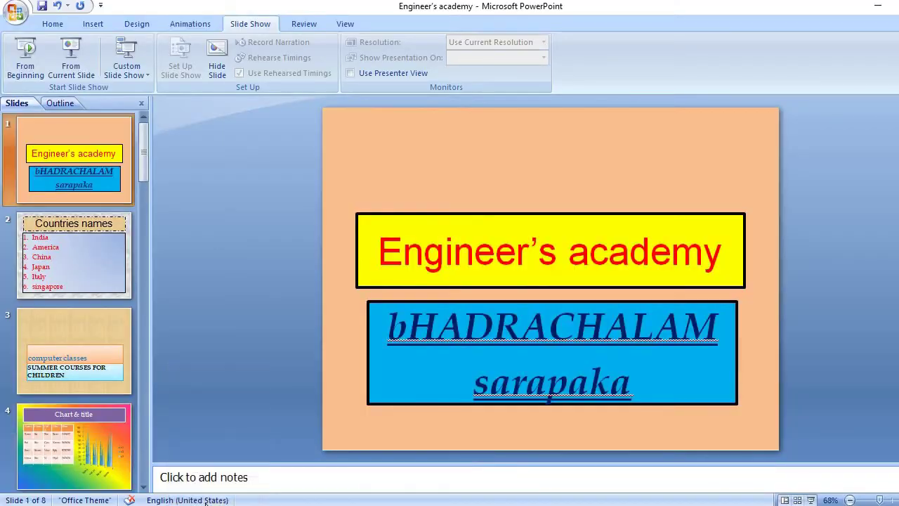
pyautogui.click(86, 257)
pyautogui.click(92, 343)
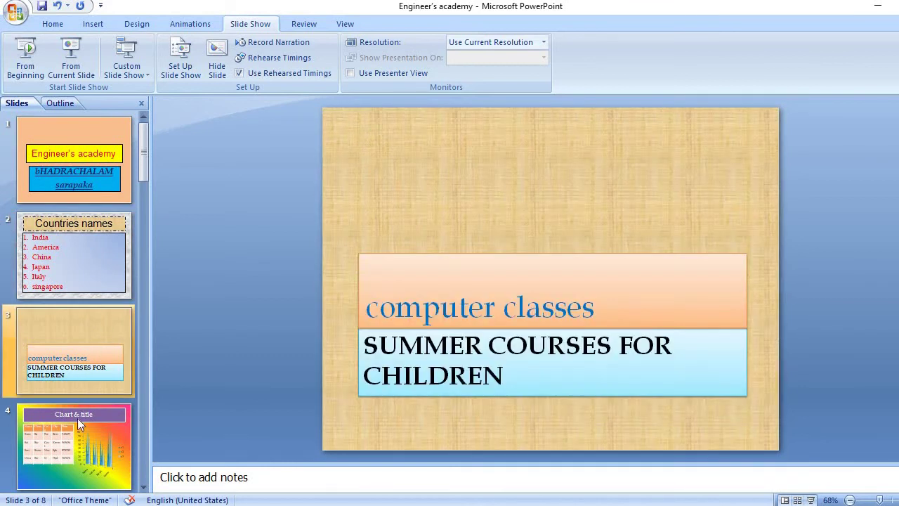
pyautogui.click(77, 429)
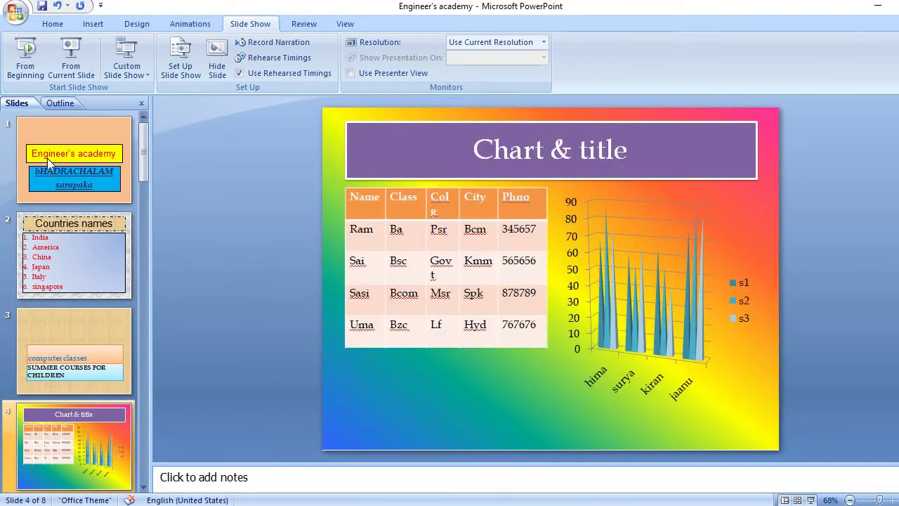
# - Set slide 4's transition speed to Slow, then Medium, finally keeping Fast
pyautogui.click(191, 24)
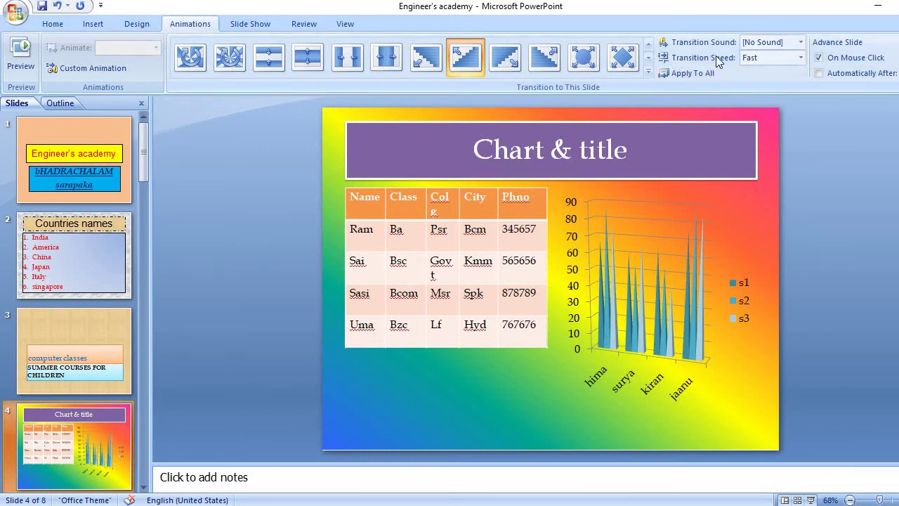
pyautogui.click(801, 57)
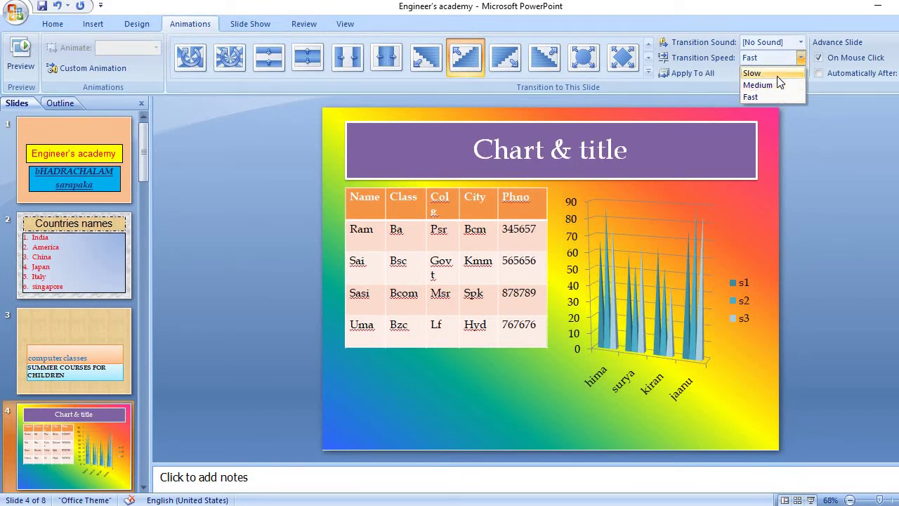
pyautogui.click(775, 75)
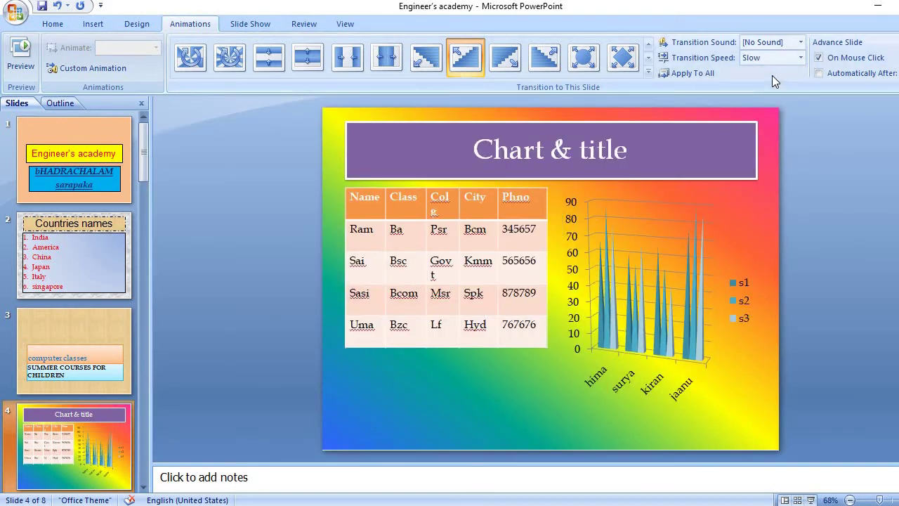
pyautogui.click(801, 62)
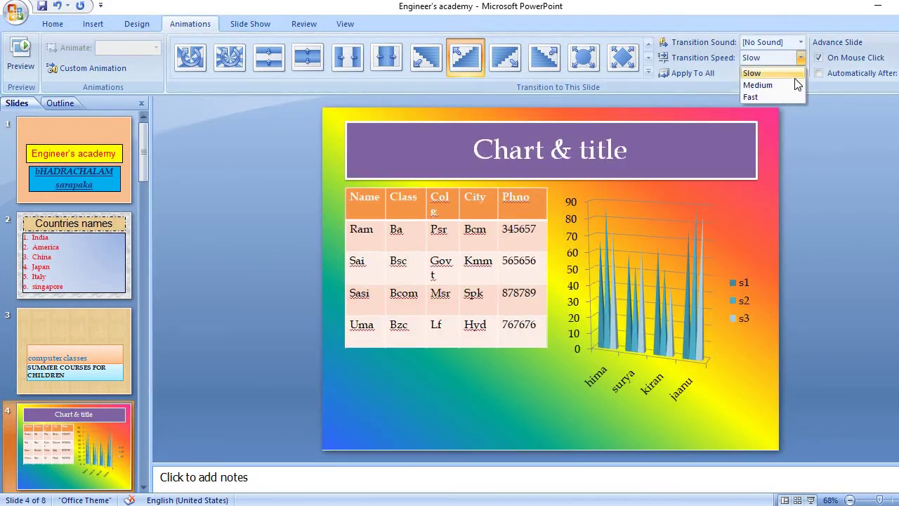
pyautogui.click(791, 84)
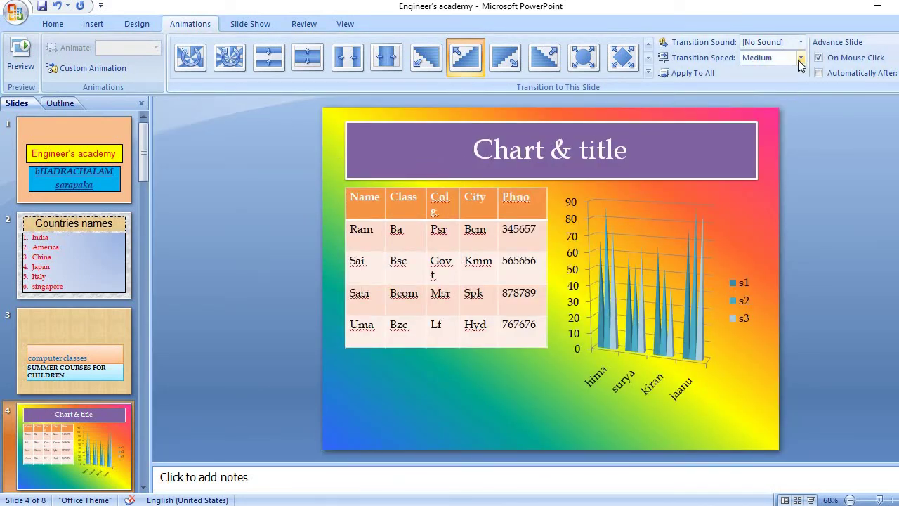
pyautogui.click(800, 59)
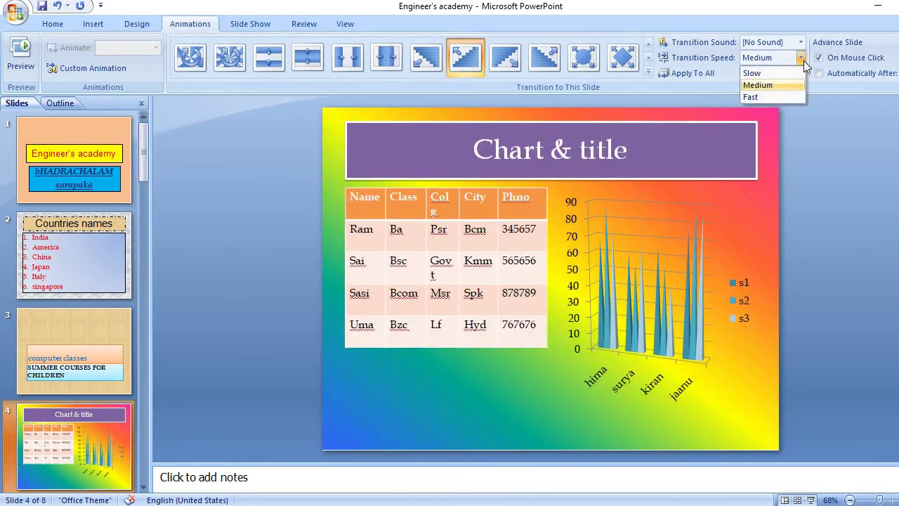
pyautogui.click(781, 99)
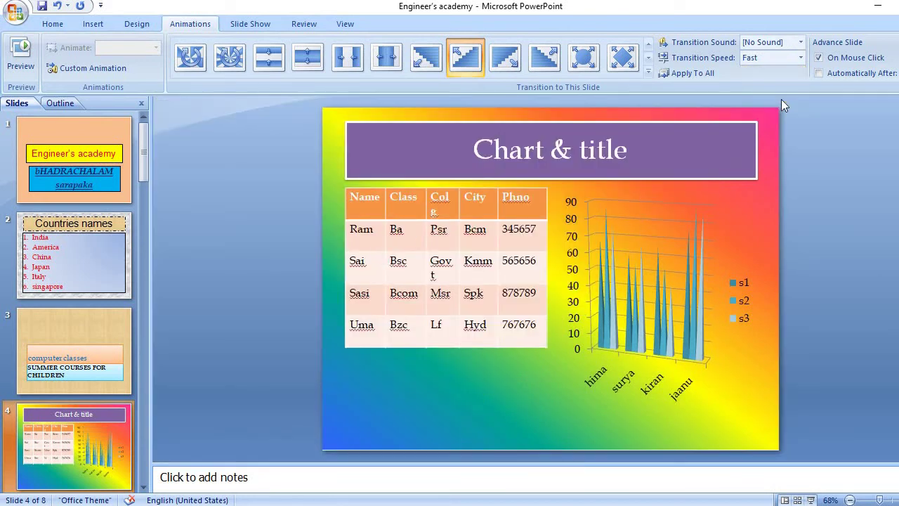
pyautogui.click(804, 56)
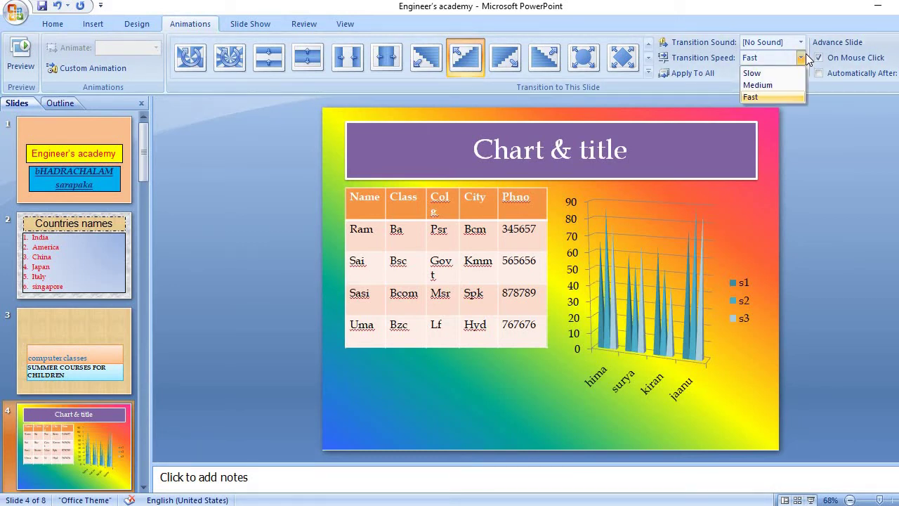
pyautogui.click(676, 200)
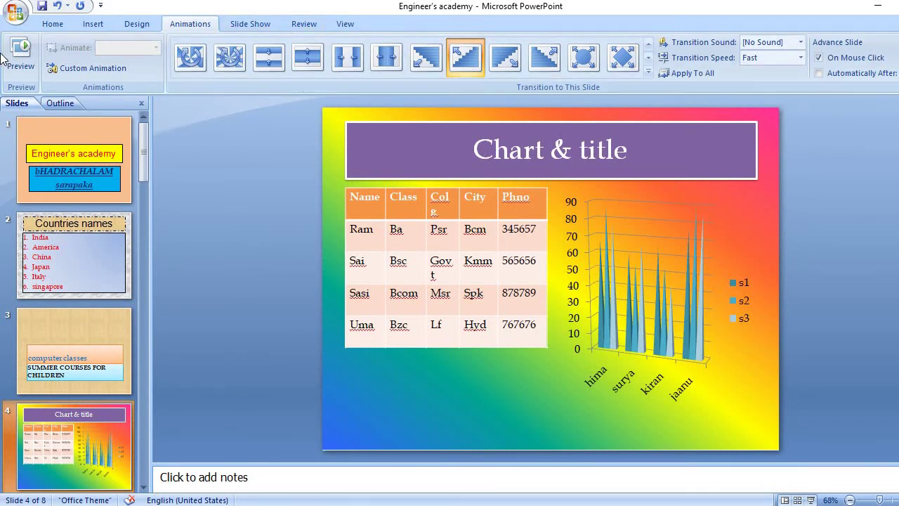
# - Open the Custom Animation pane, go to slide 1 and select the Engineer's academy title
pyautogui.click(83, 66)
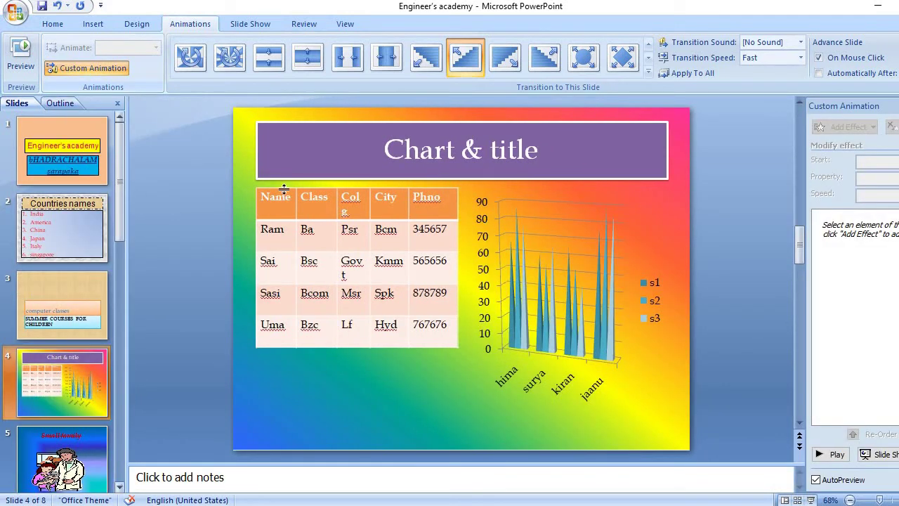
pyautogui.click(67, 132)
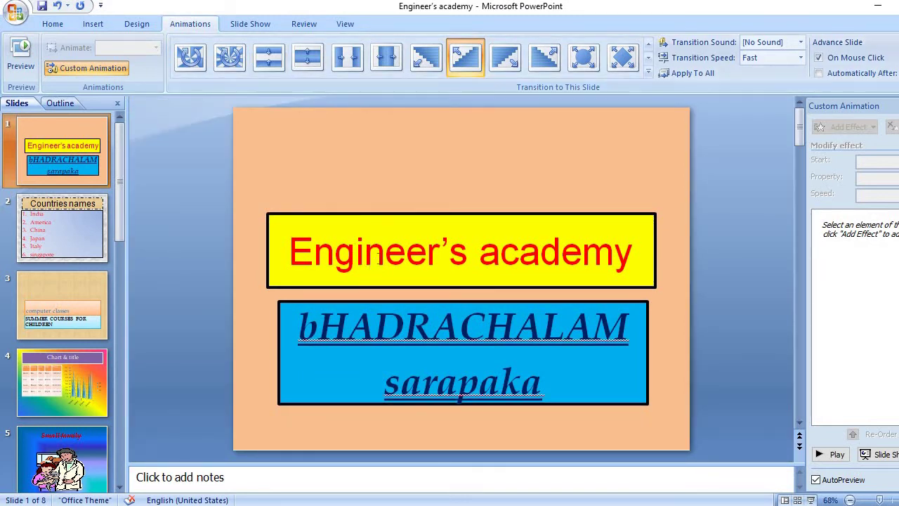
pyautogui.click(389, 238)
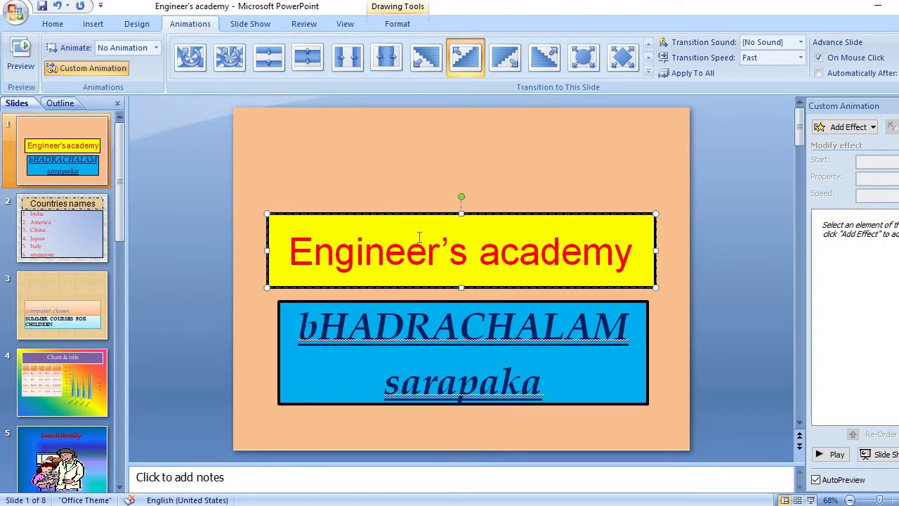
# - Add Box and Checkerboard entrance effects to the title and preview them twice
pyautogui.click(863, 127)
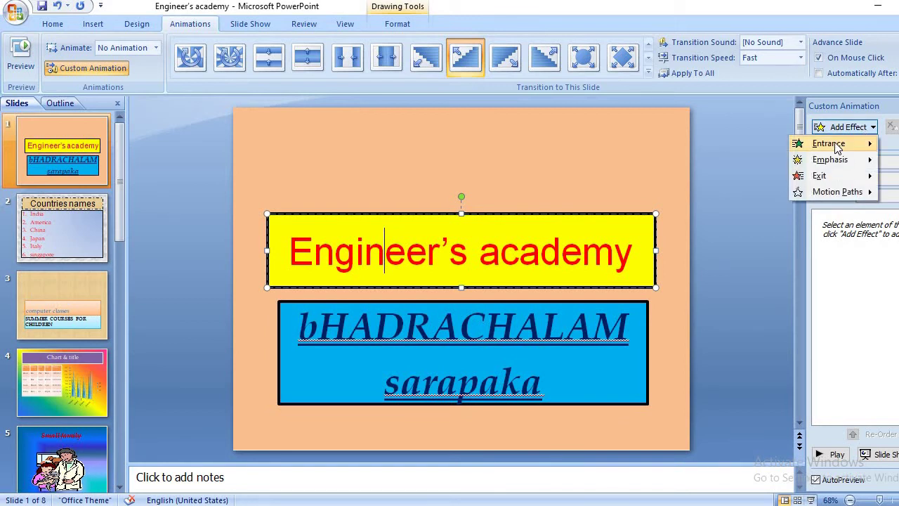
pyautogui.moveTo(838, 146)
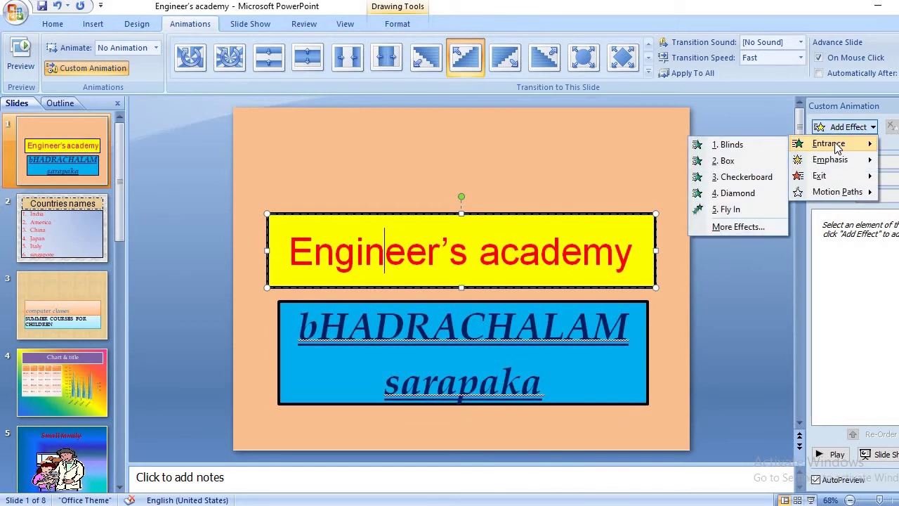
pyautogui.click(727, 162)
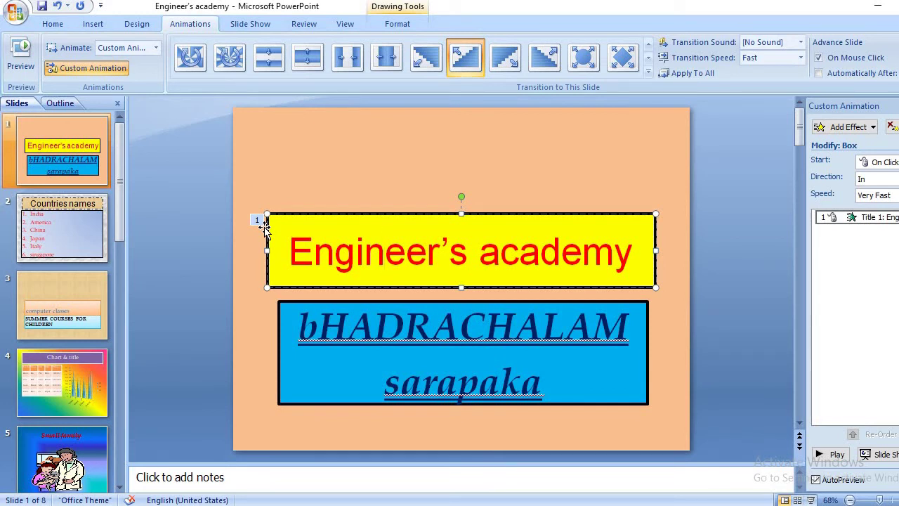
pyautogui.click(878, 131)
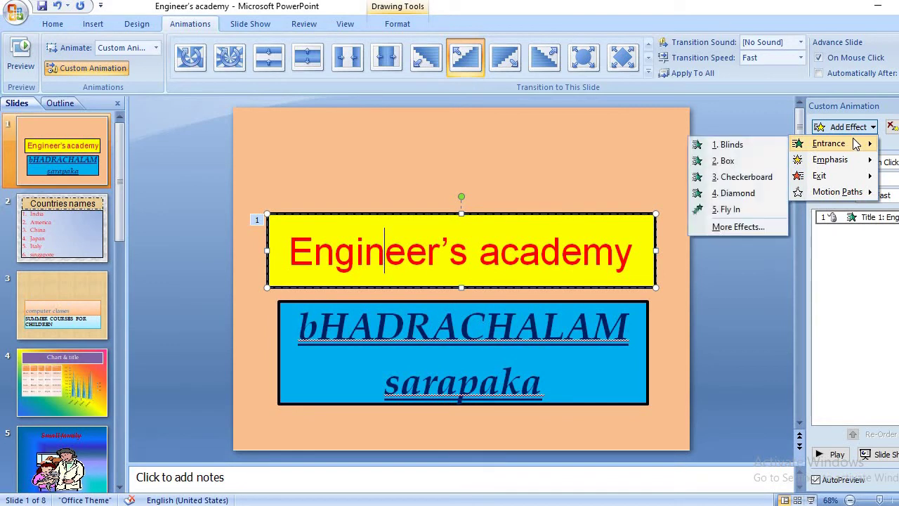
pyautogui.click(745, 179)
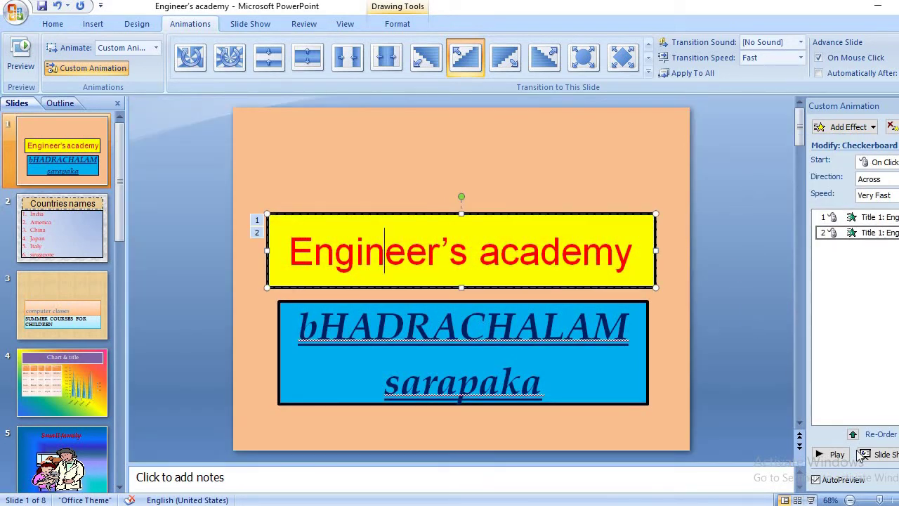
pyautogui.click(835, 455)
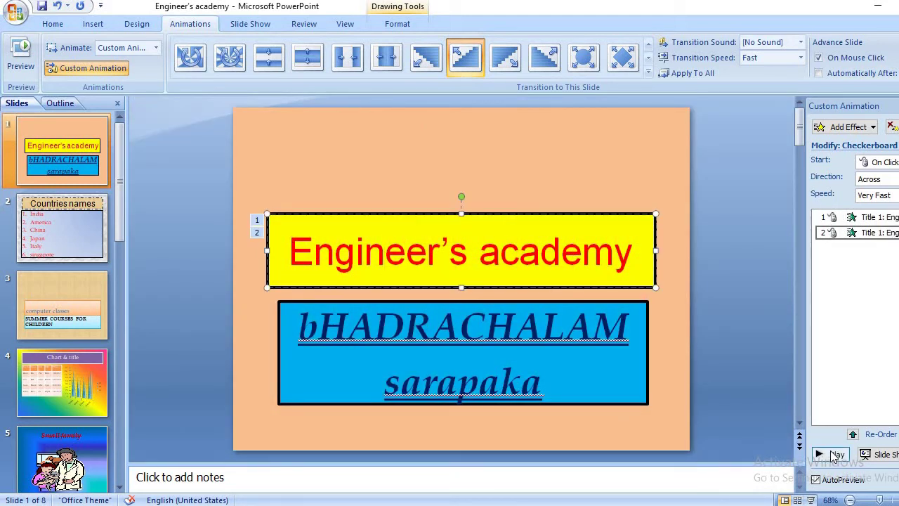
pyautogui.click(835, 455)
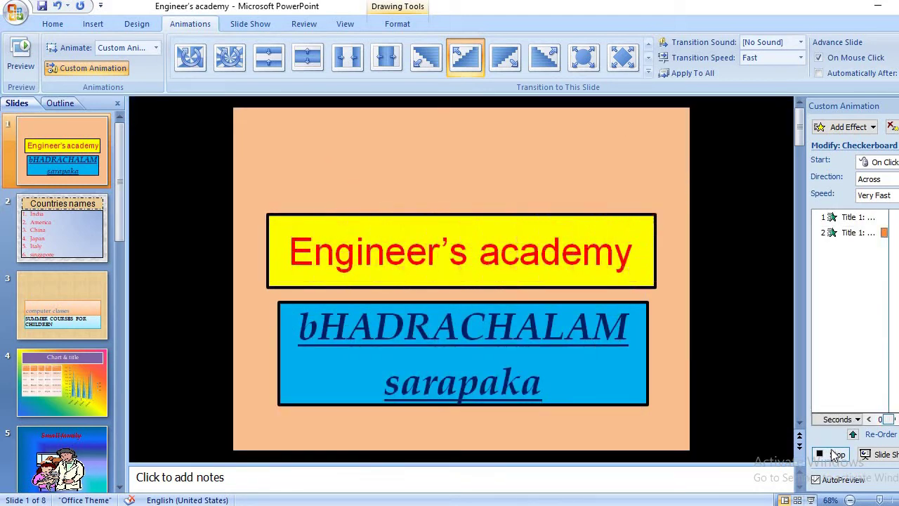
# - Give the blue bHADRACHALAM sarapaka subtitle a Diamond entrance effect
pyautogui.click(569, 325)
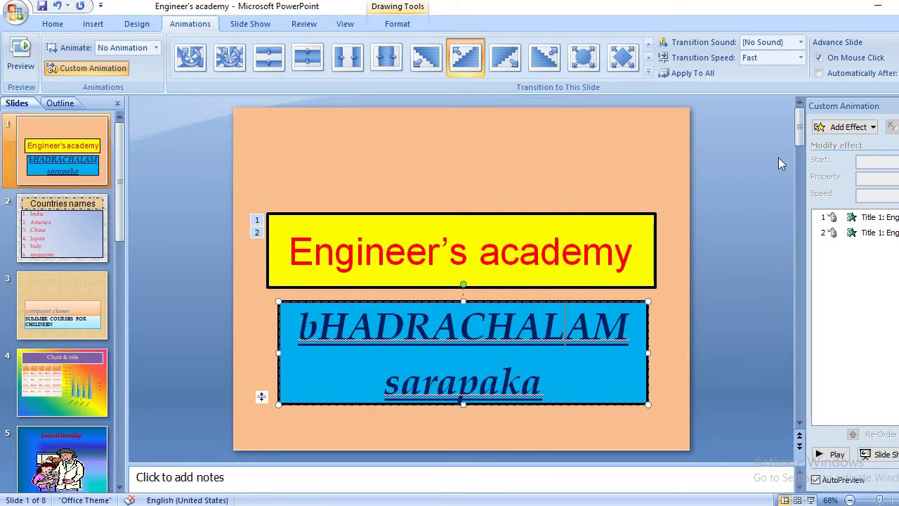
pyautogui.click(849, 126)
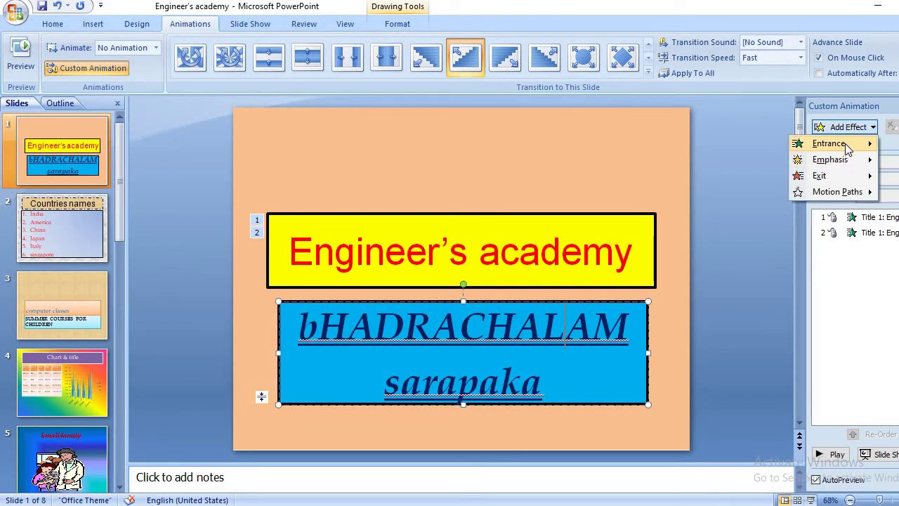
pyautogui.moveTo(847, 146)
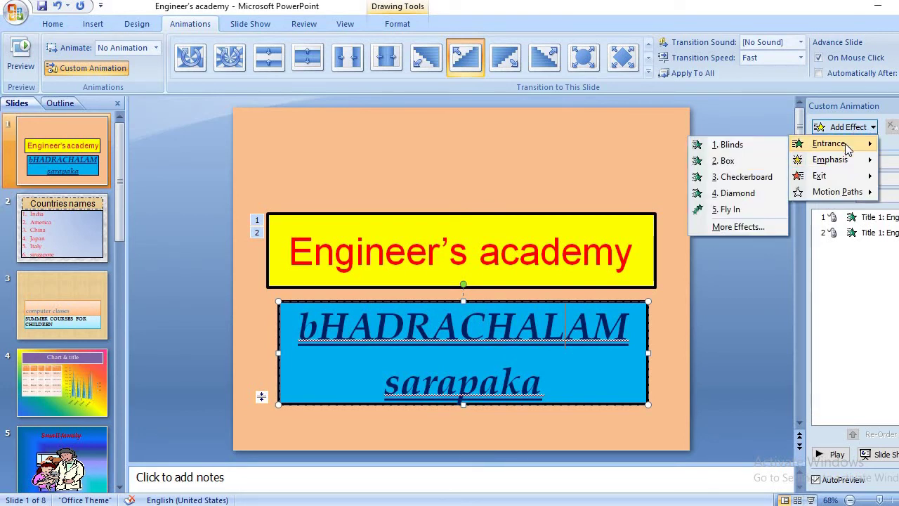
pyautogui.click(758, 193)
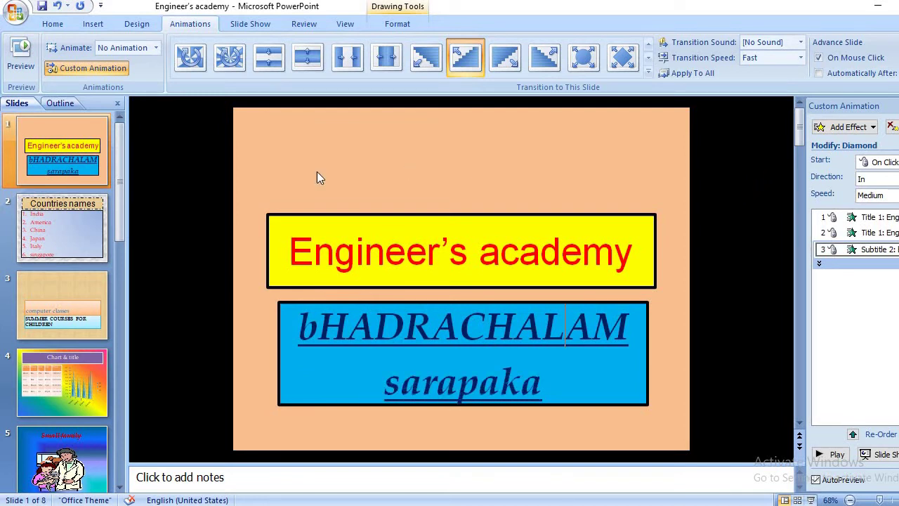
# - On the Countries names slide, add a Fly In entrance to the title, then delete it
pyautogui.click(90, 219)
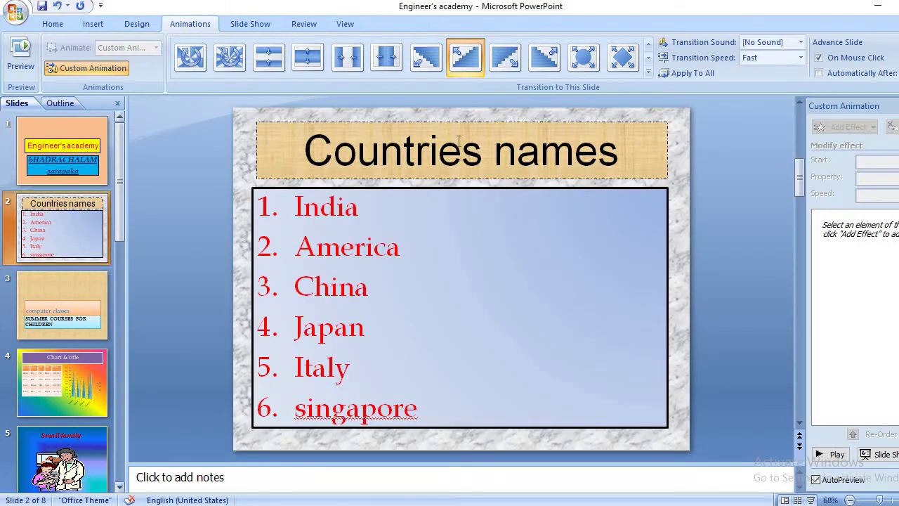
pyautogui.click(461, 147)
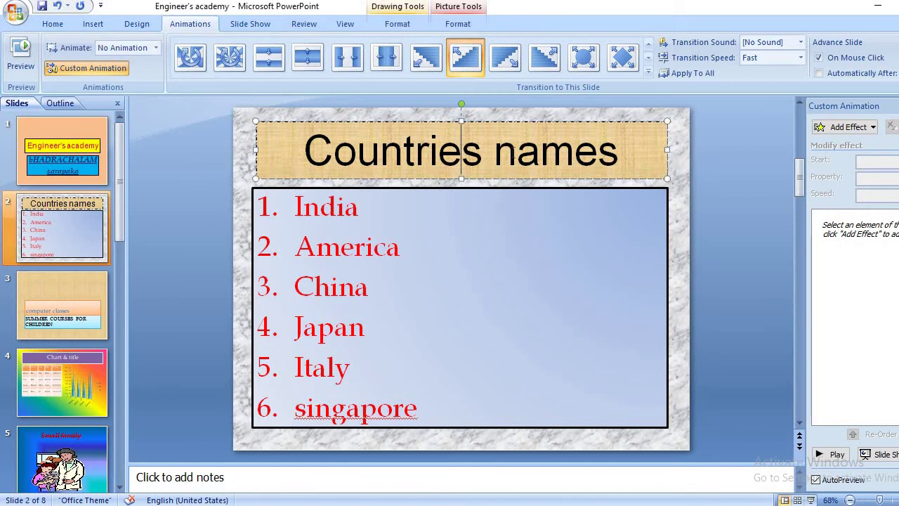
pyautogui.click(873, 127)
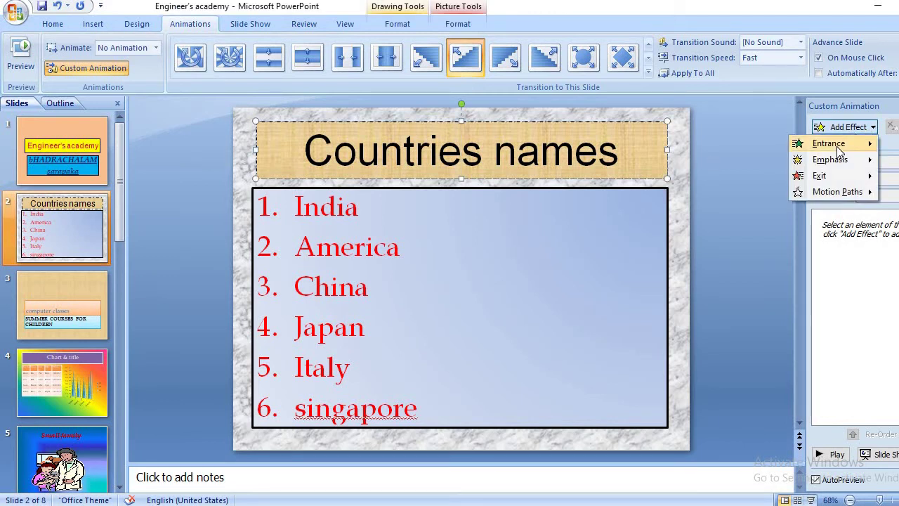
pyautogui.moveTo(843, 144)
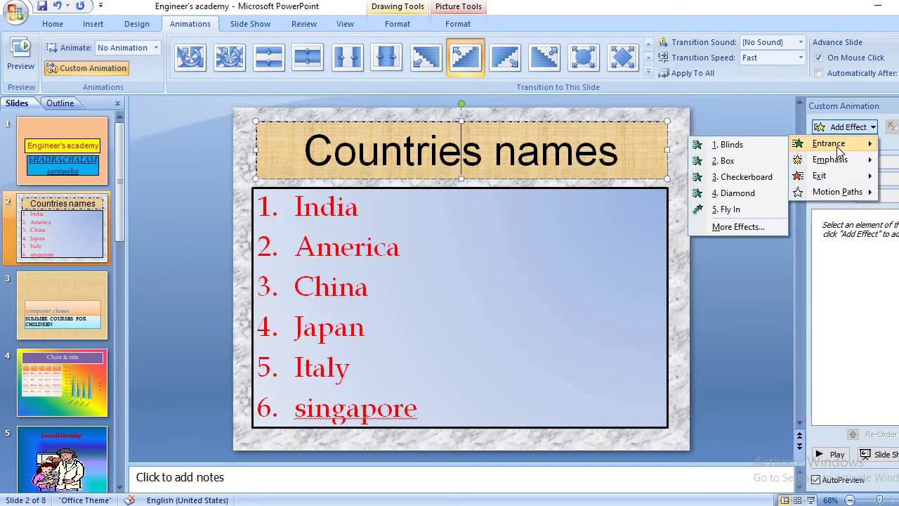
pyautogui.click(747, 209)
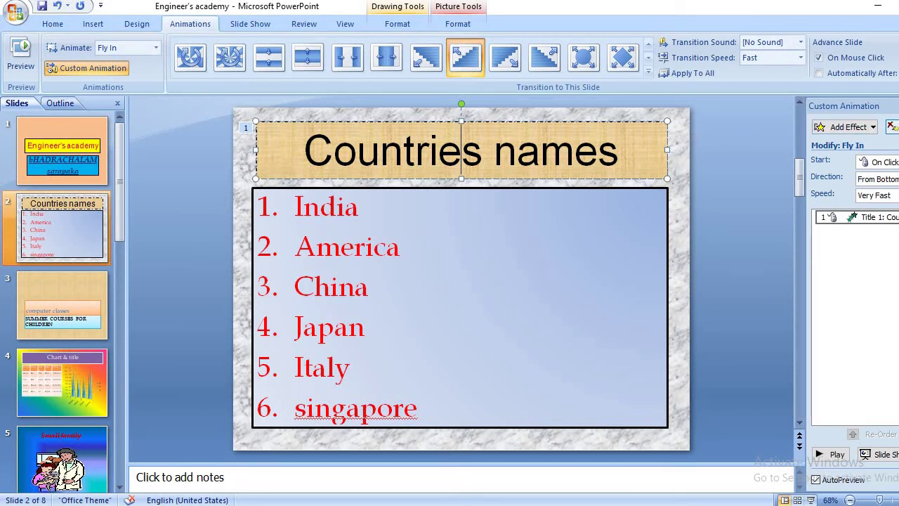
pyautogui.press('Delete')
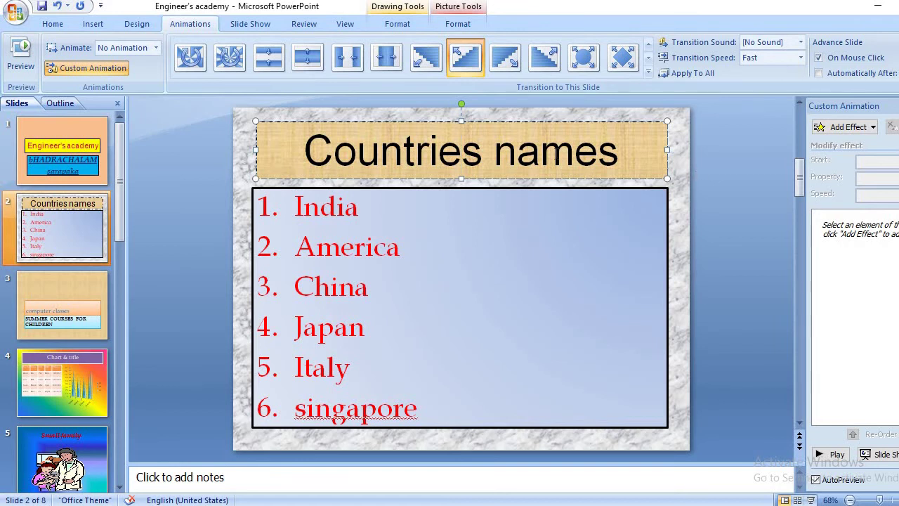
# - Reselect the Countries names title and bring up the entrance effect choices
pyautogui.click(345, 204)
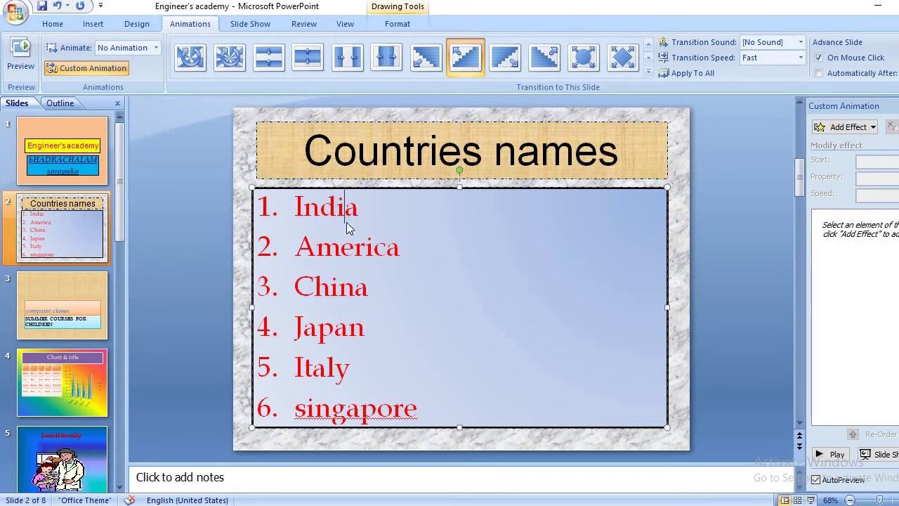
pyautogui.click(334, 139)
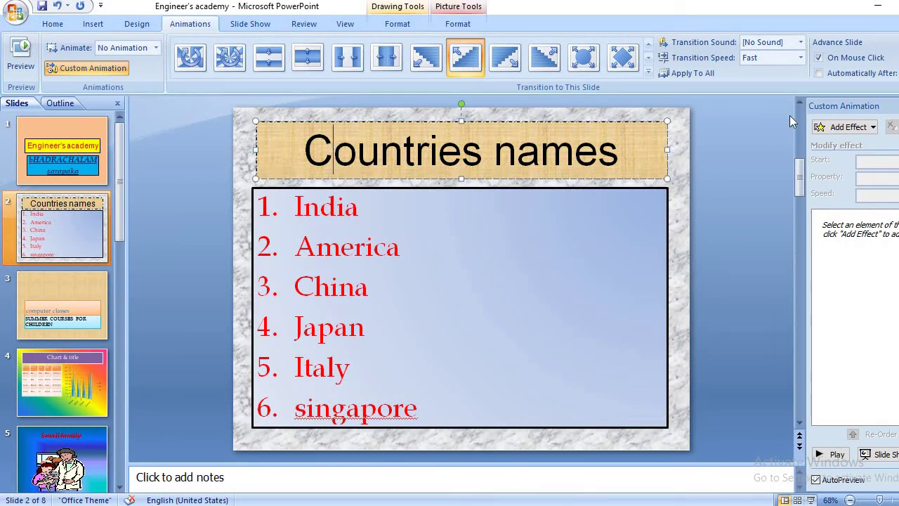
pyautogui.click(836, 127)
pyautogui.moveTo(828, 145)
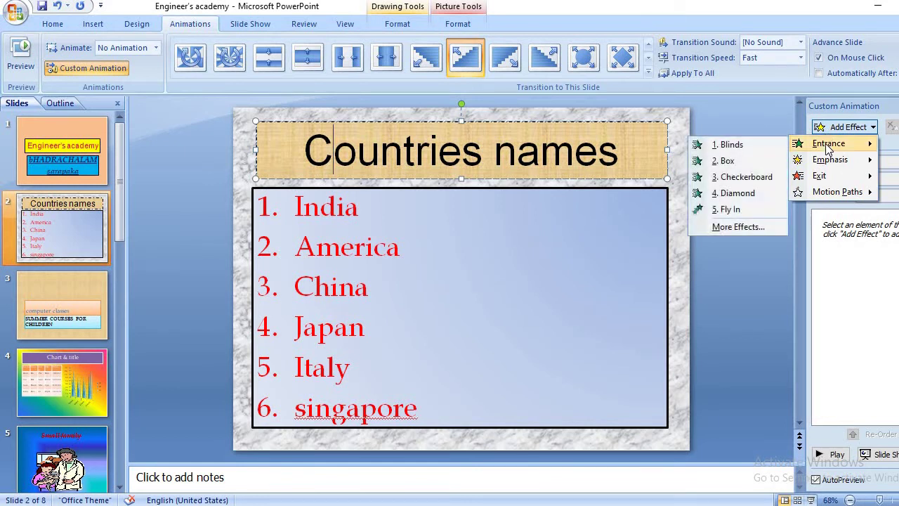
# - Preview the Bounce, Zoom, Stretch, Rise Up, Ease In and Compress entrance effects on the Countries names title
pyautogui.click(760, 229)
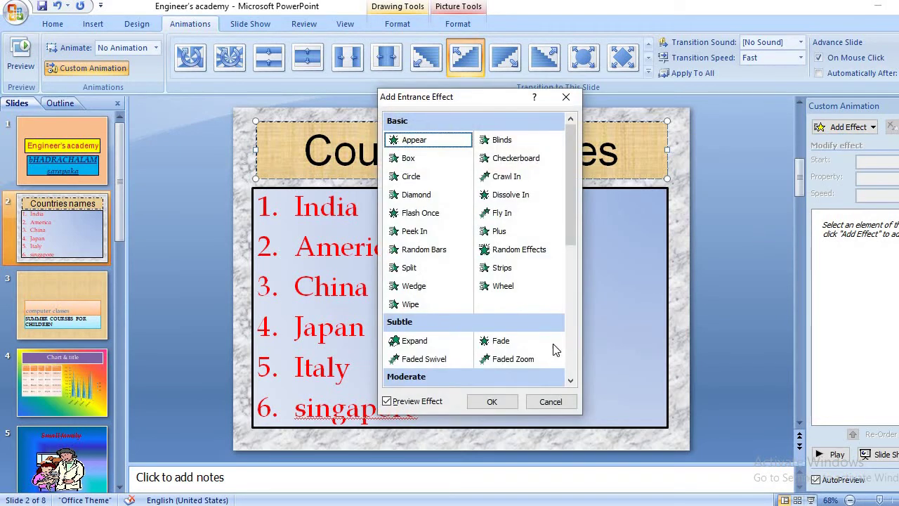
pyautogui.click(571, 246)
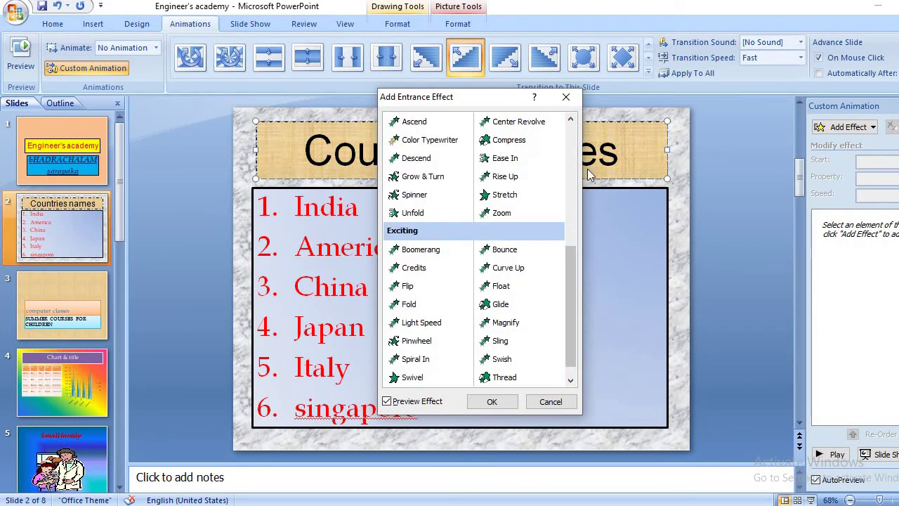
pyautogui.click(500, 256)
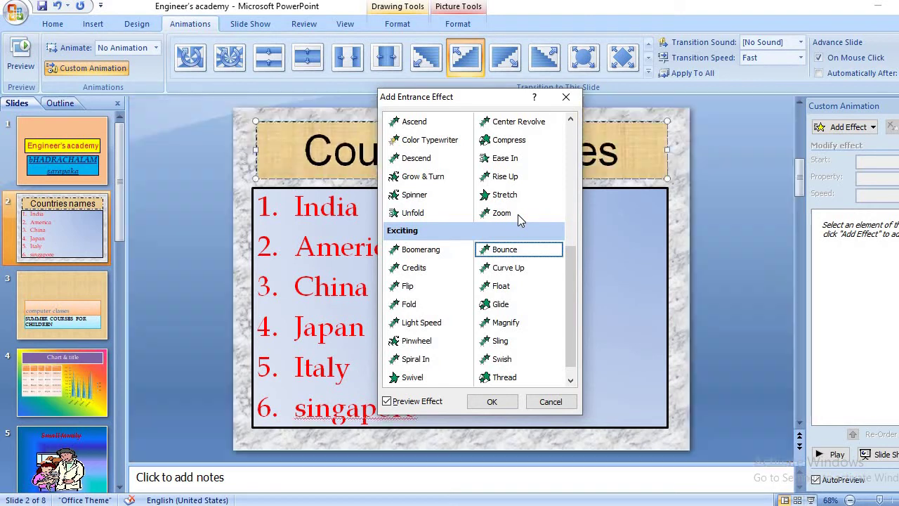
pyautogui.click(518, 215)
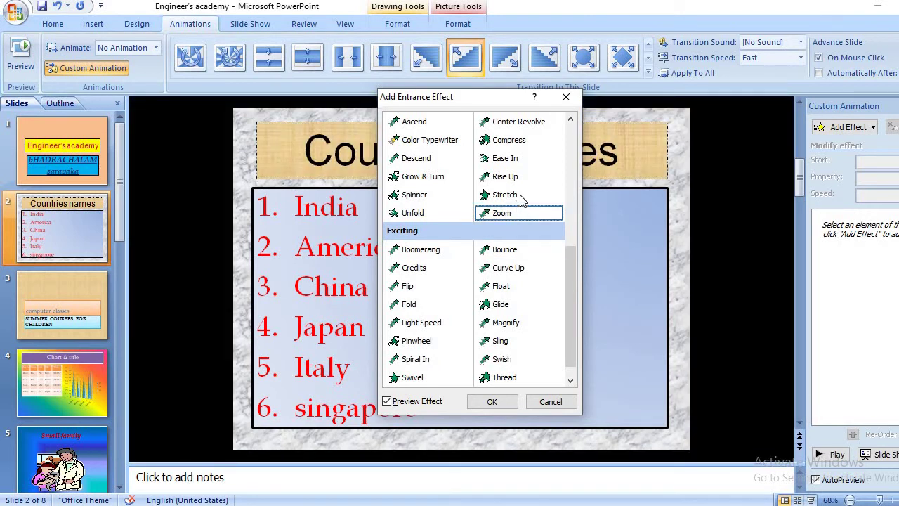
pyautogui.click(521, 196)
pyautogui.click(509, 180)
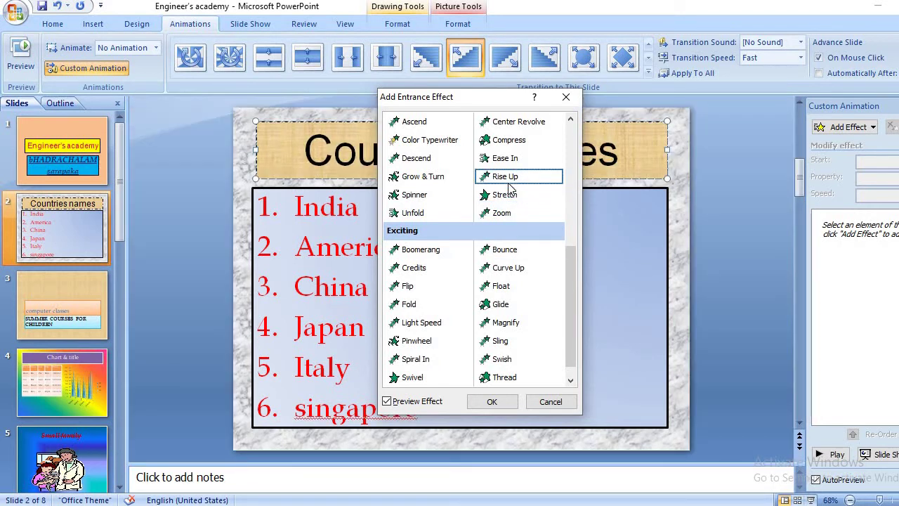
pyautogui.click(516, 166)
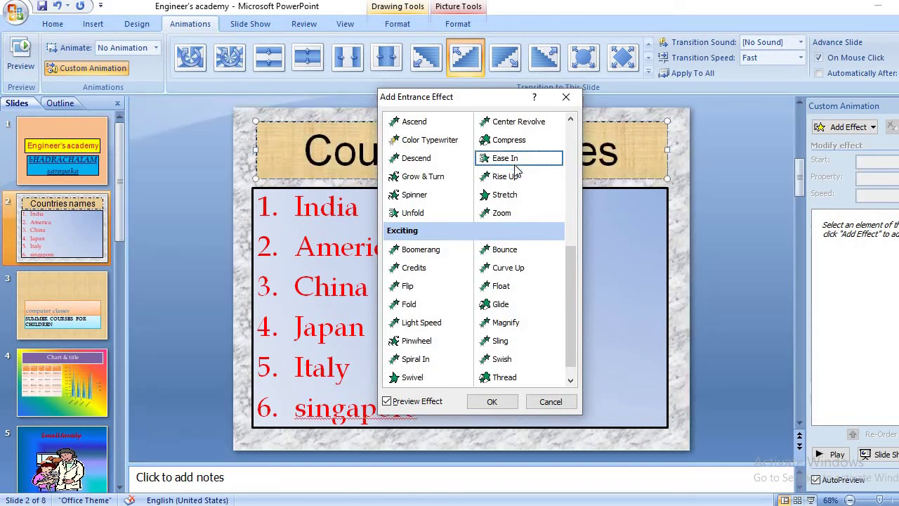
pyautogui.click(515, 144)
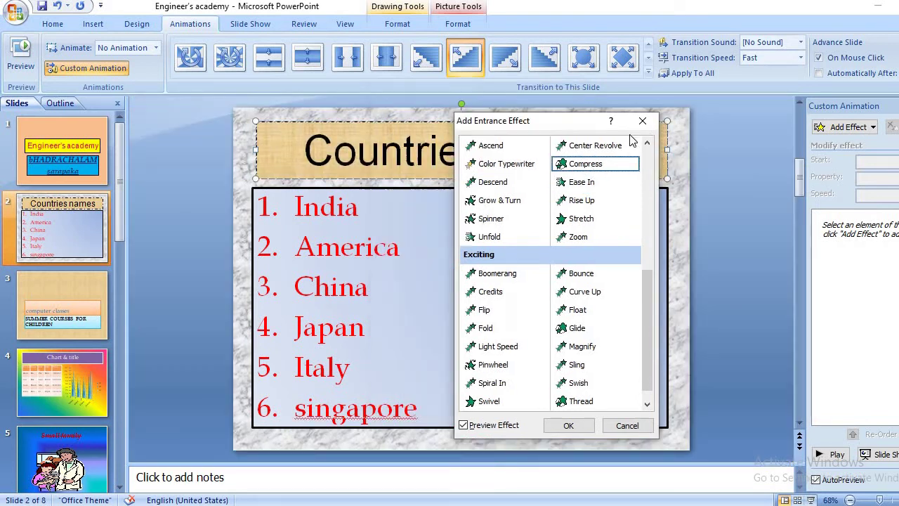
# - Preview Descend and Color Typewriter, then apply Unfold as the title's entrance effect
pyautogui.moveTo(513, 105); pyautogui.dragTo(738, 142)
pyautogui.click(652, 197)
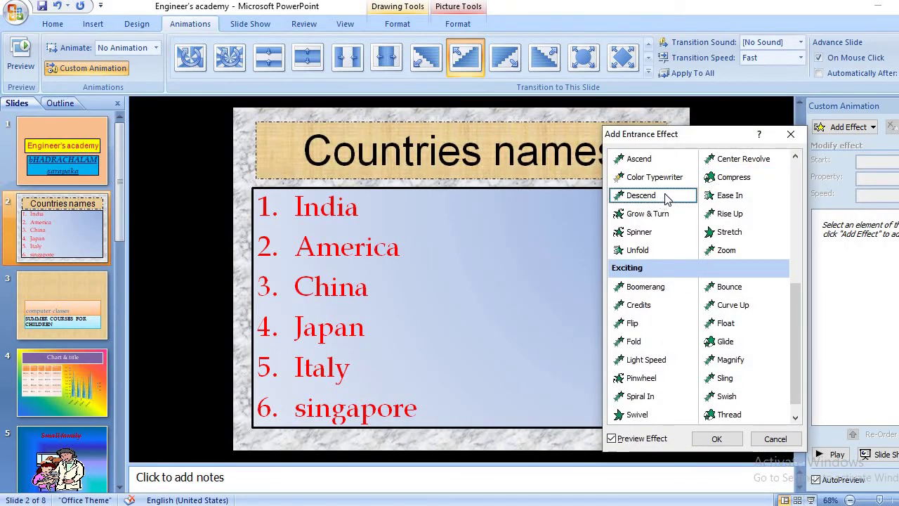
pyautogui.click(669, 180)
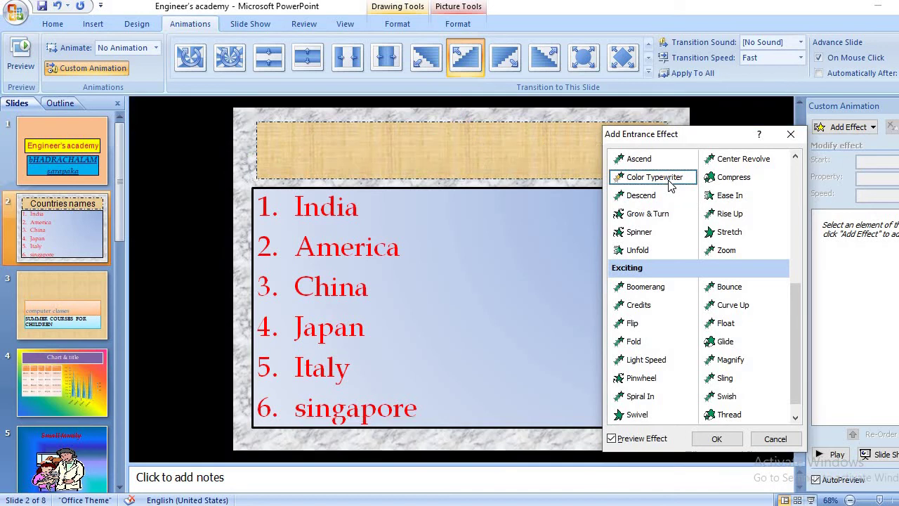
pyautogui.click(643, 251)
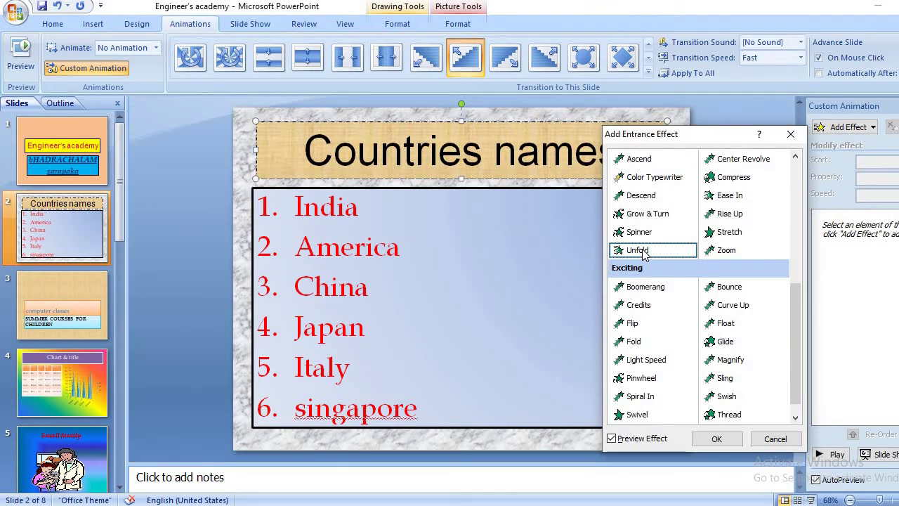
pyautogui.click(718, 439)
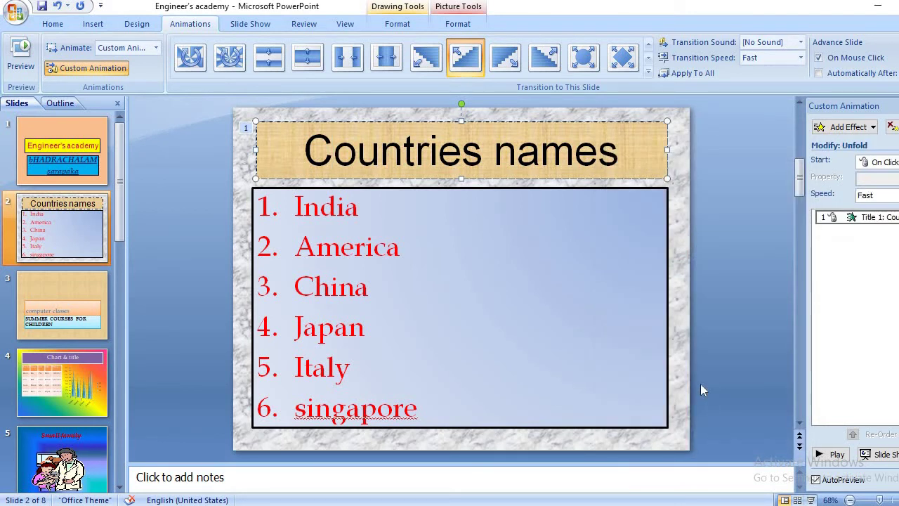
# - Give the numbered country list a Wave emphasis effect after previewing Style Emphasis
pyautogui.click(478, 240)
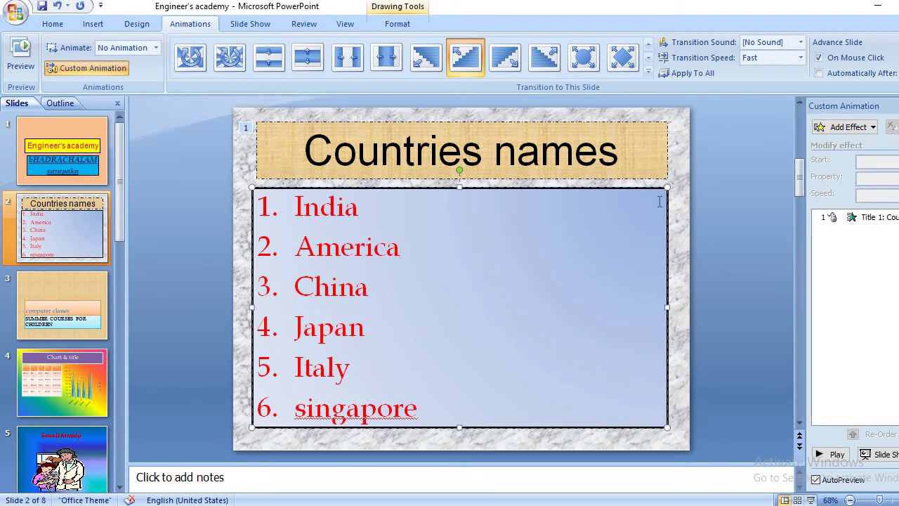
pyautogui.click(845, 130)
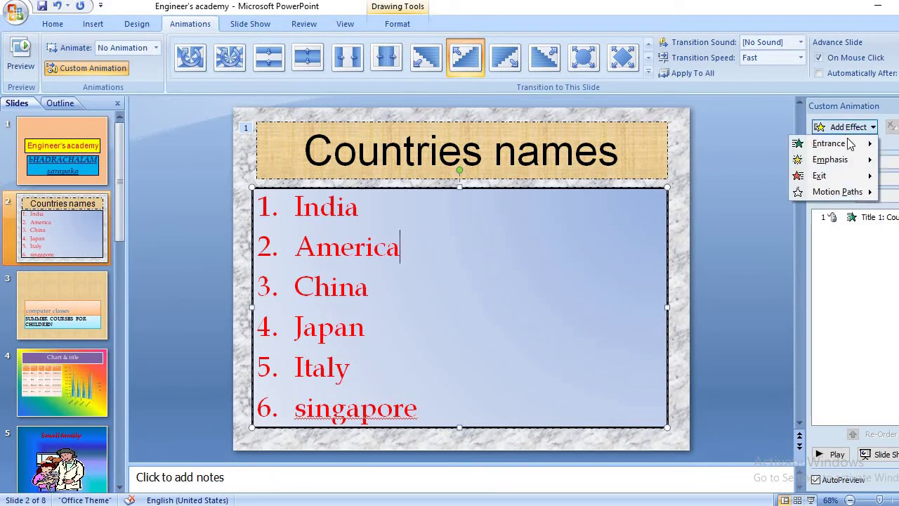
pyautogui.moveTo(845, 160)
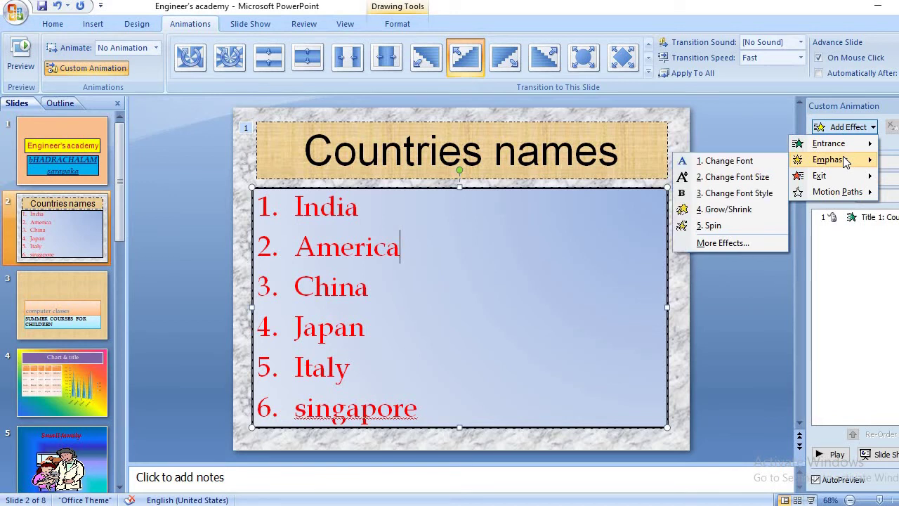
pyautogui.click(727, 243)
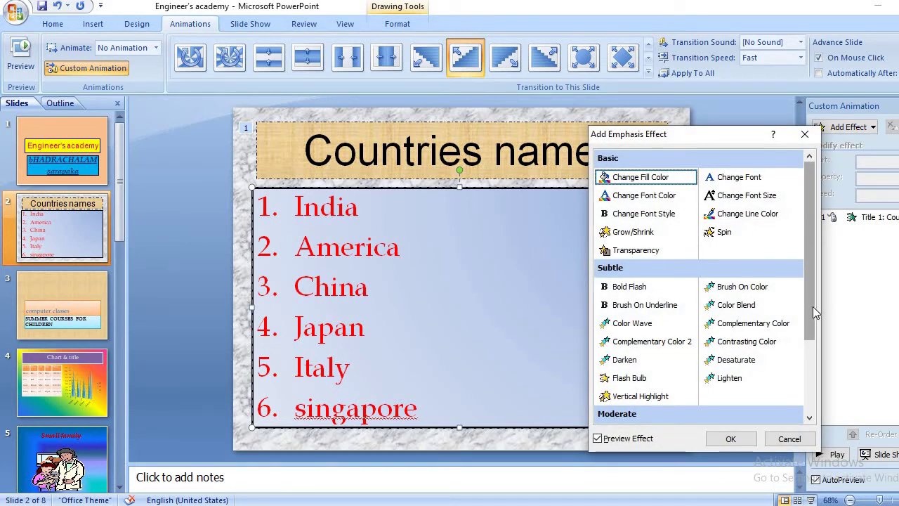
pyautogui.moveTo(813, 309); pyautogui.dragTo(834, 412)
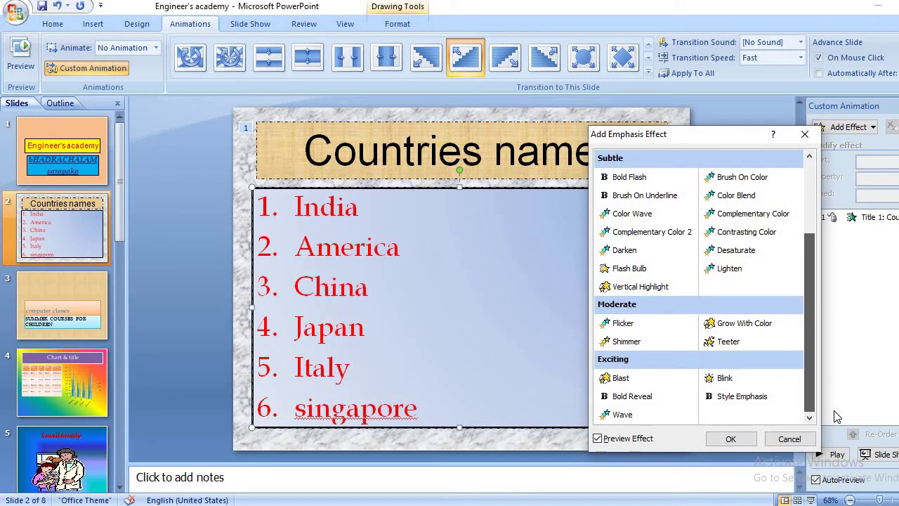
pyautogui.click(751, 401)
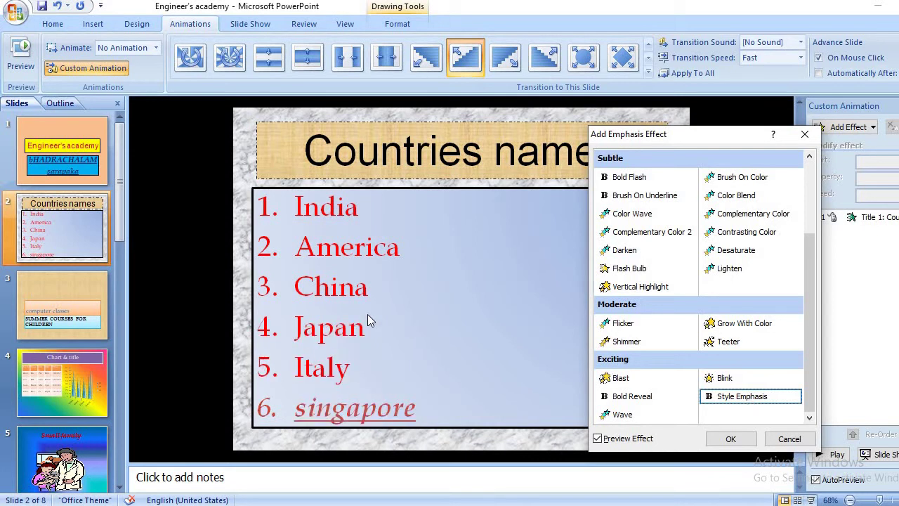
pyautogui.click(621, 416)
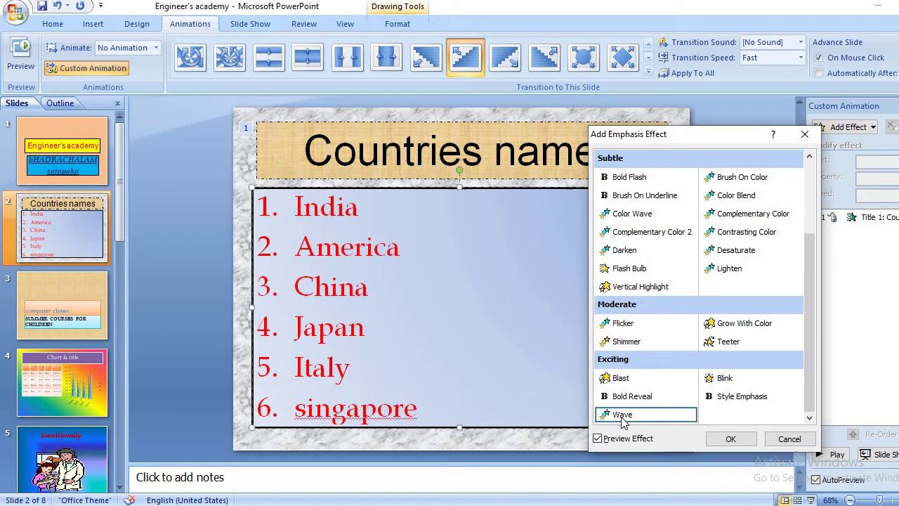
pyautogui.click(732, 438)
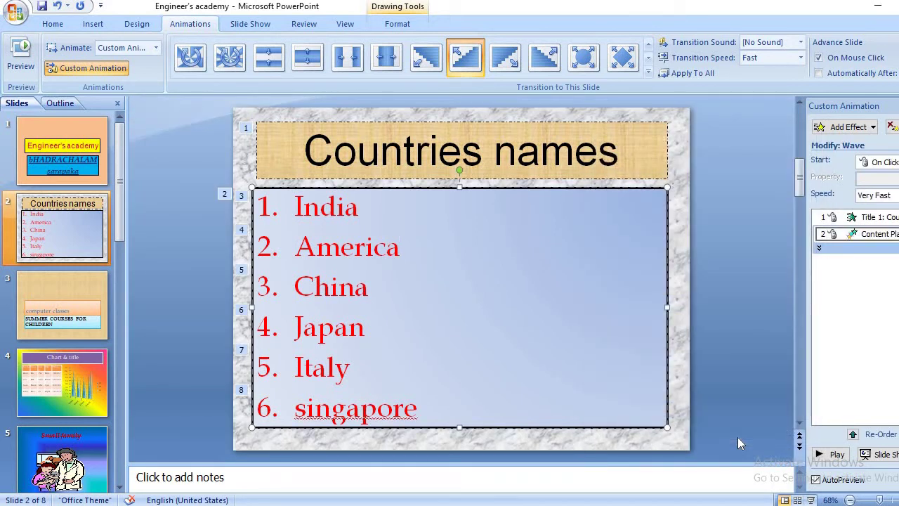
# - On slide 3, give the 'computer classes' box a Box exit effect
pyautogui.click(64, 317)
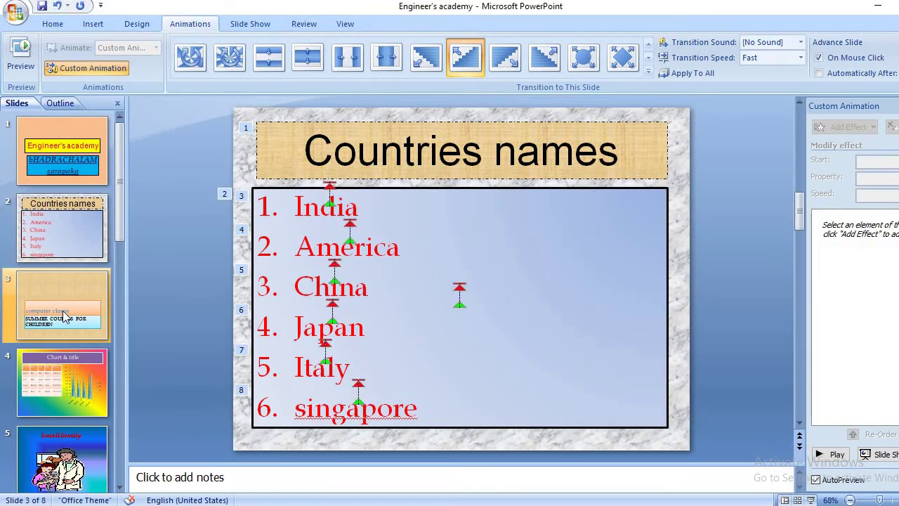
pyautogui.click(365, 291)
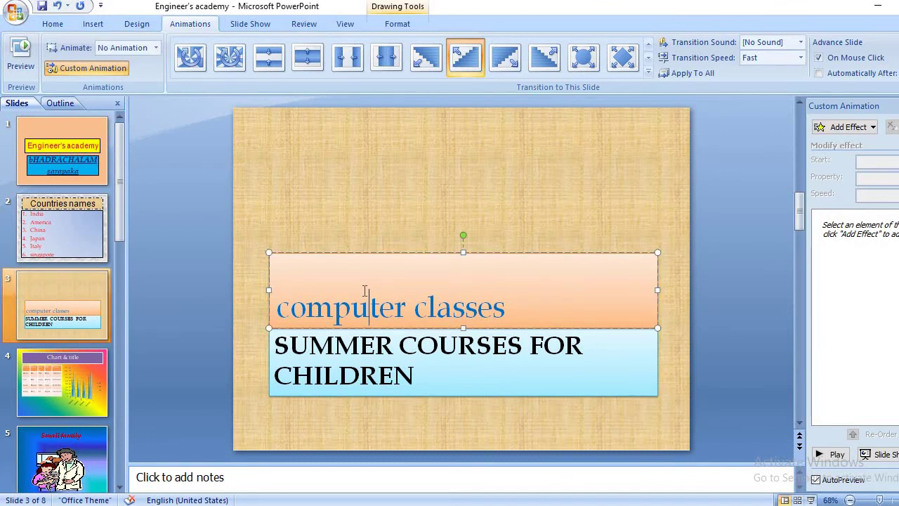
pyautogui.click(874, 129)
pyautogui.moveTo(846, 176)
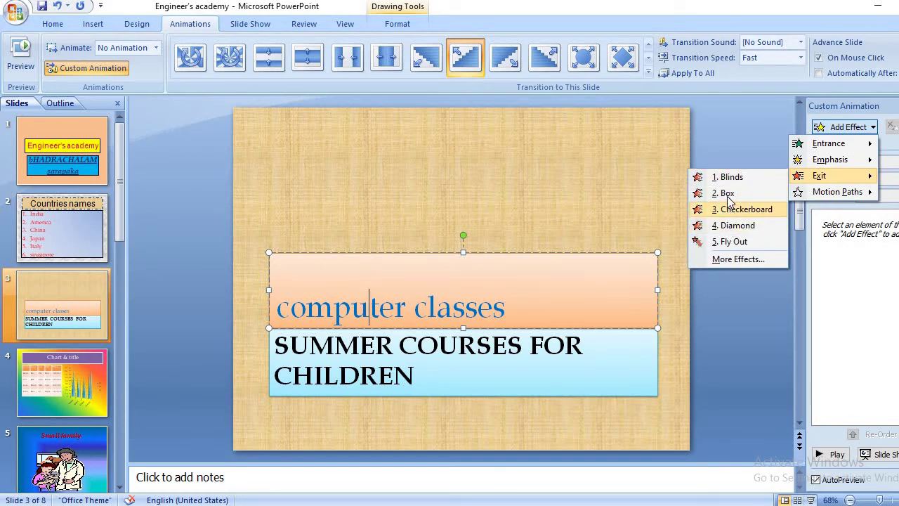
pyautogui.click(728, 192)
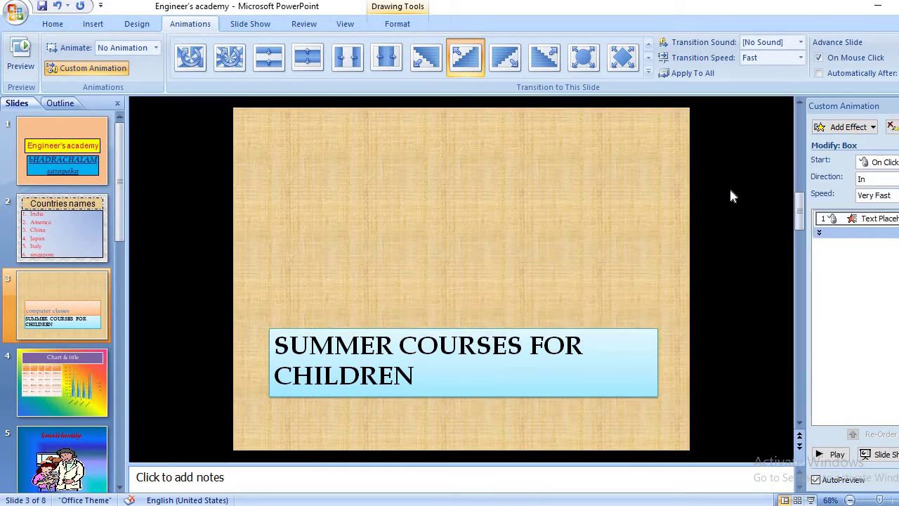
pyautogui.click(561, 360)
# - Add a Diagonal Up Right motion path to the SUMMER COURSES FOR CHILDREN title, then go to slide 4
pyautogui.click(874, 127)
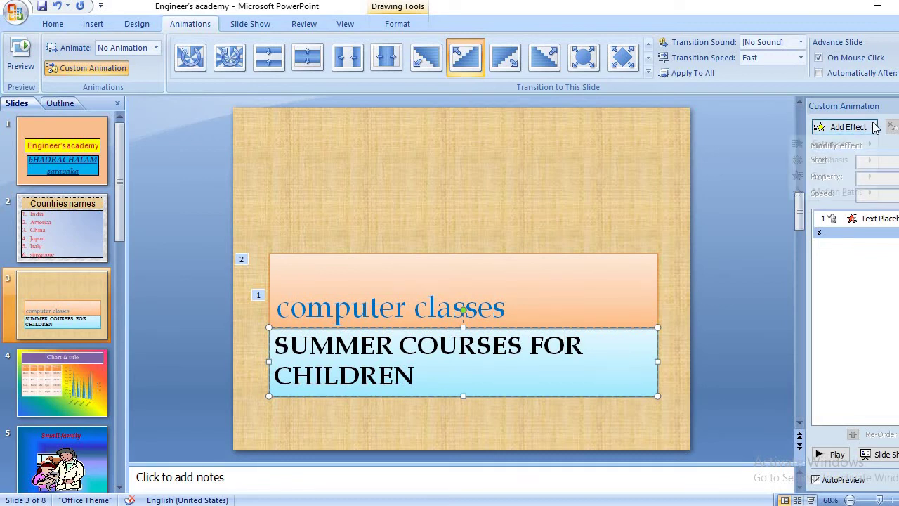
pyautogui.moveTo(864, 197)
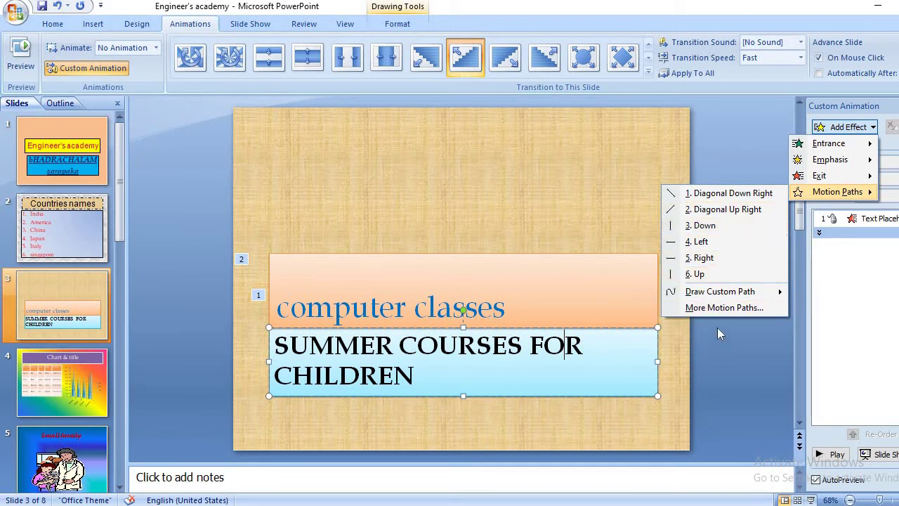
pyautogui.click(735, 211)
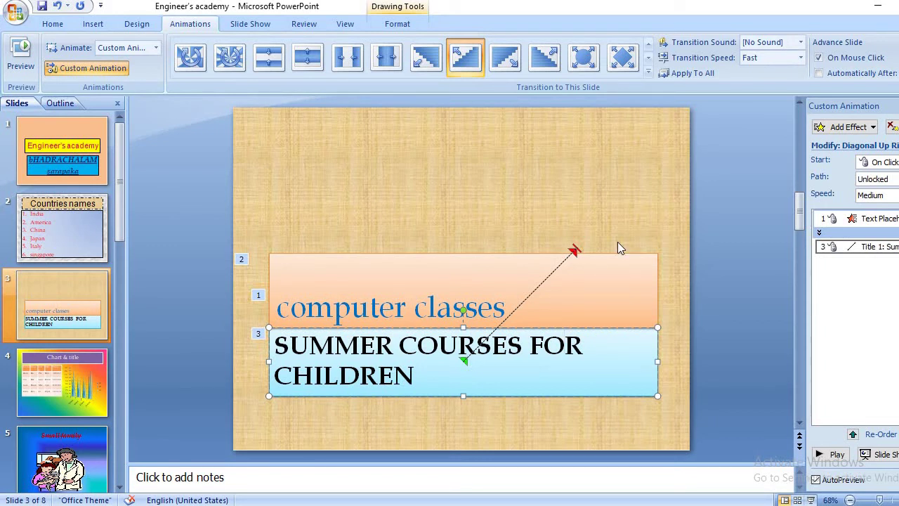
pyautogui.click(68, 390)
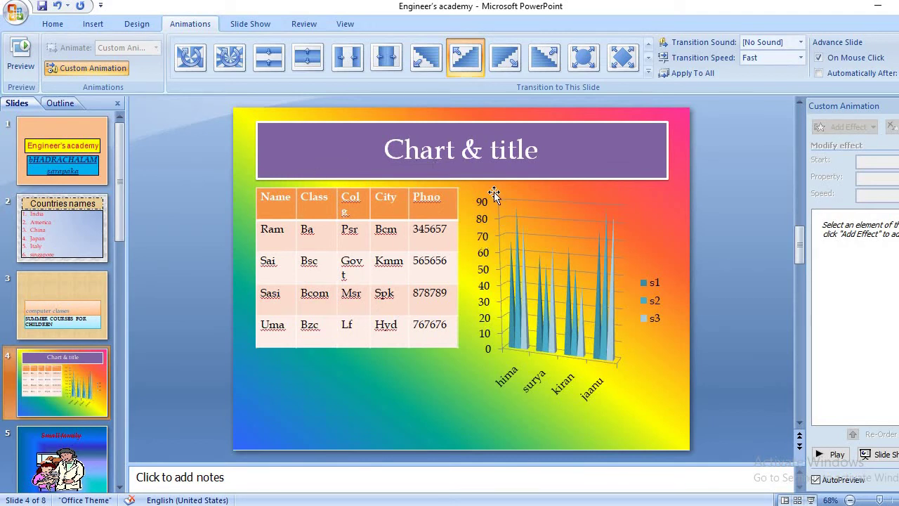
# - Give the Chart & title heading a Wheel entrance effect from the full entrance list
pyautogui.click(401, 139)
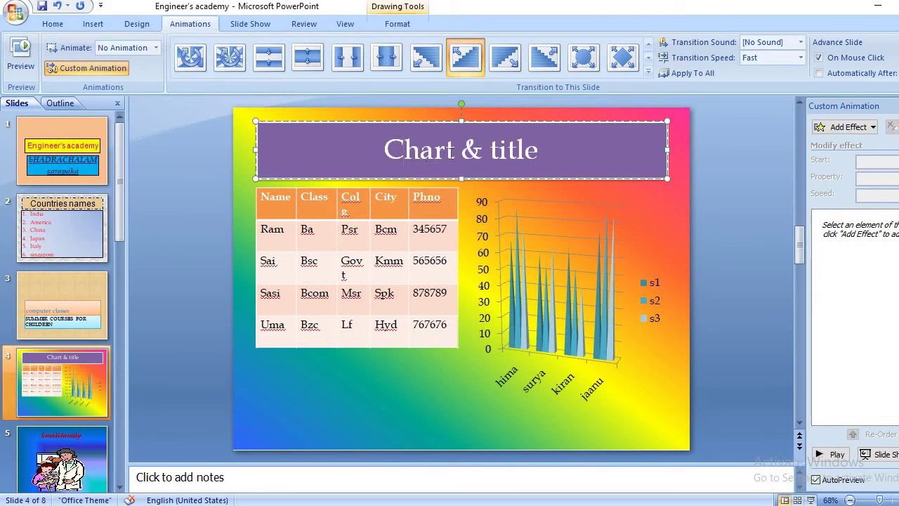
pyautogui.click(841, 134)
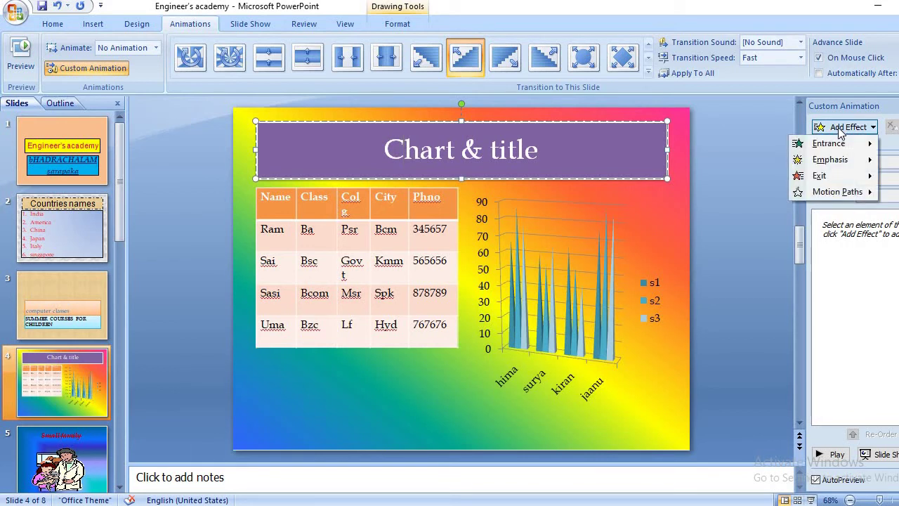
pyautogui.moveTo(836, 164)
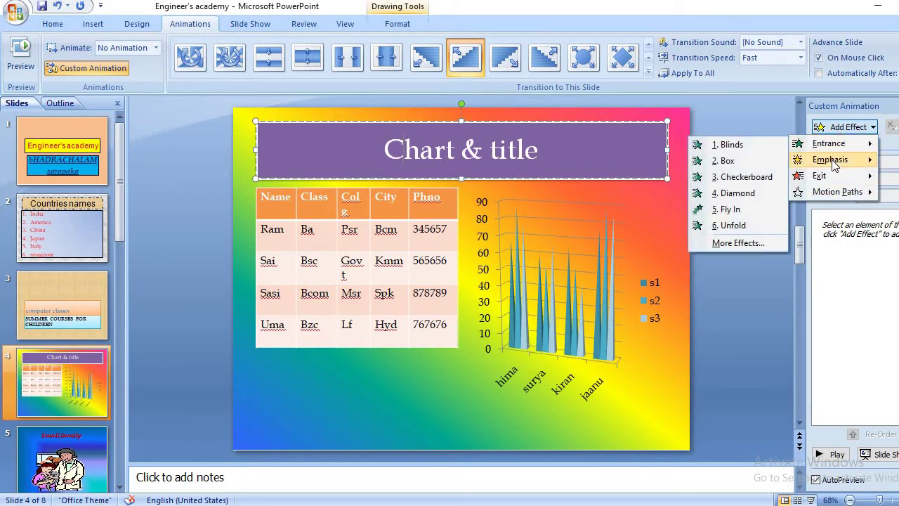
pyautogui.moveTo(821, 143)
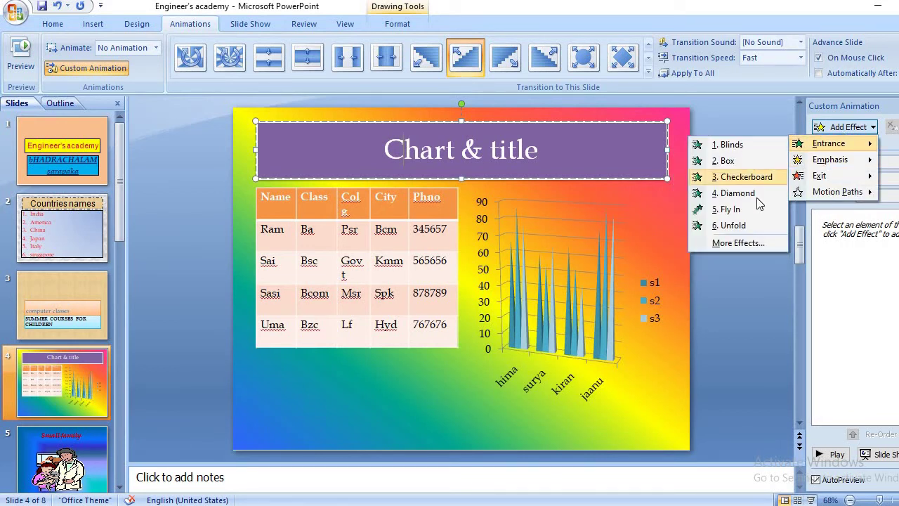
pyautogui.click(738, 241)
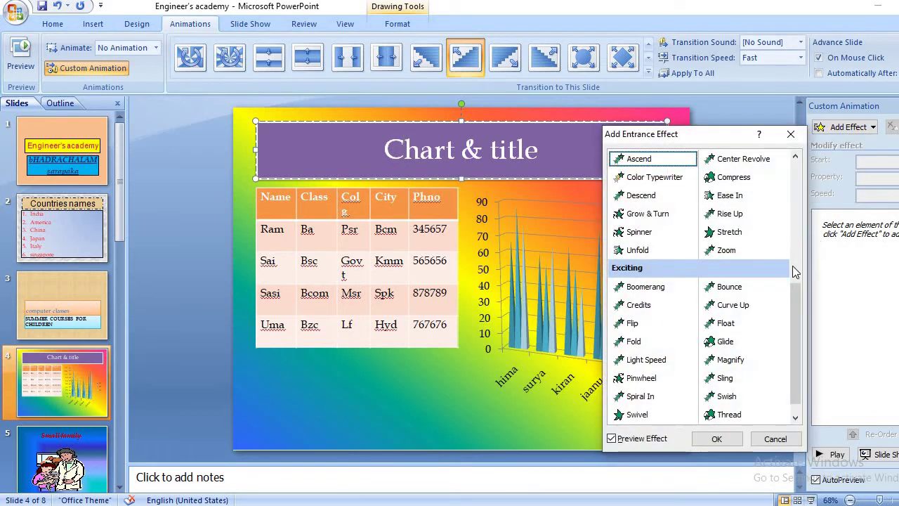
pyautogui.scroll(5, 798, 283)
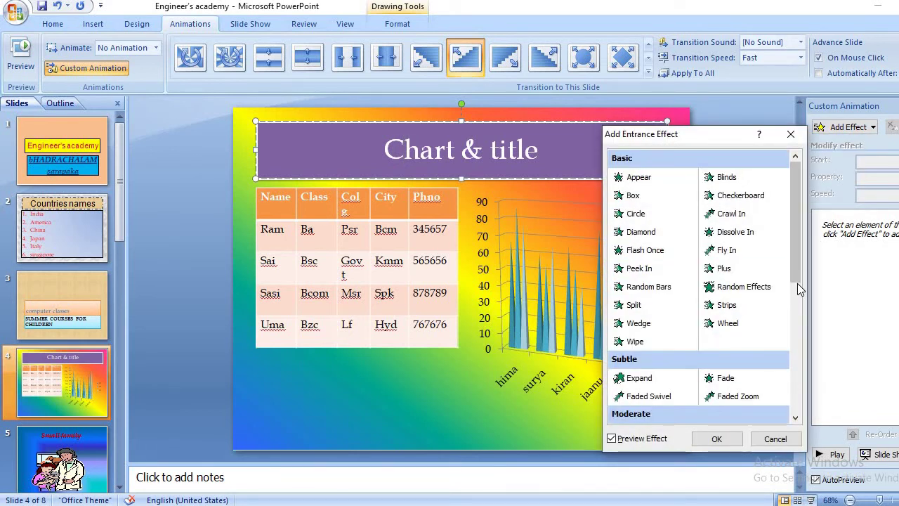
pyautogui.click(730, 324)
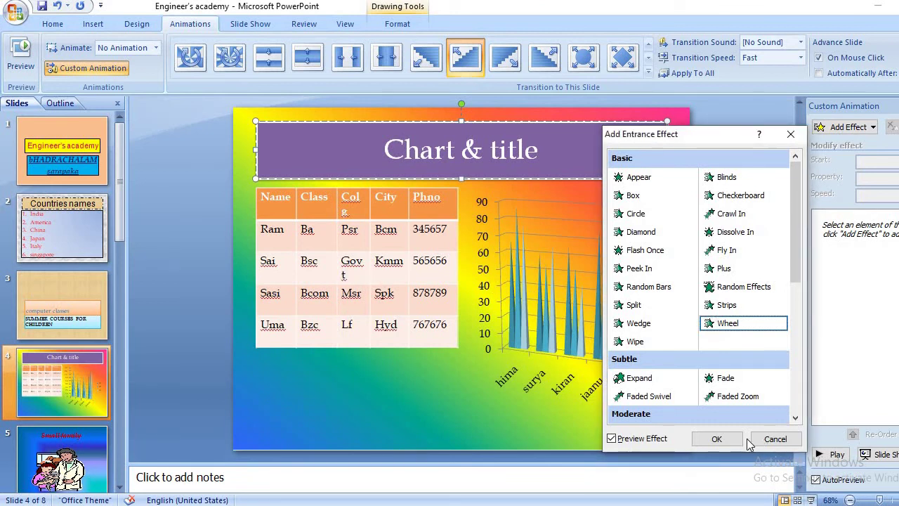
pyautogui.click(718, 439)
# - Give the student names table a Swivel entrance effect, listed second
pyautogui.click(420, 300)
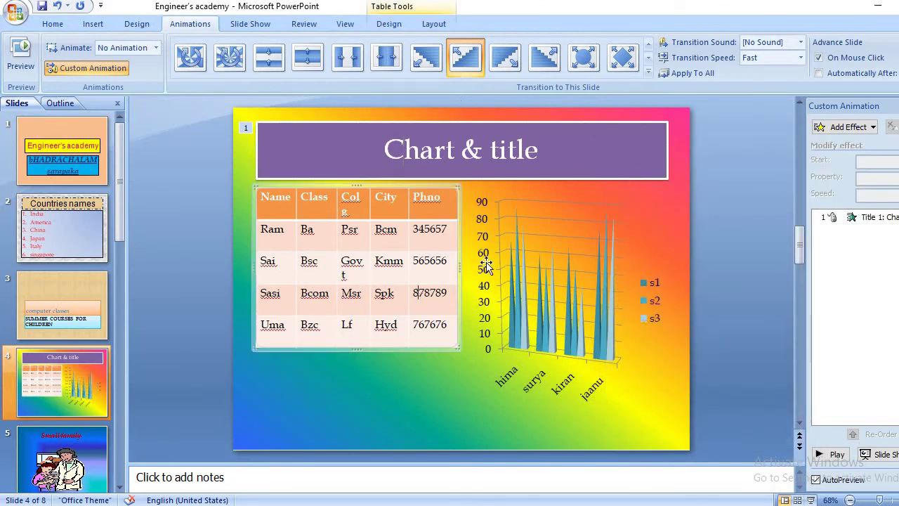
pyautogui.click(873, 129)
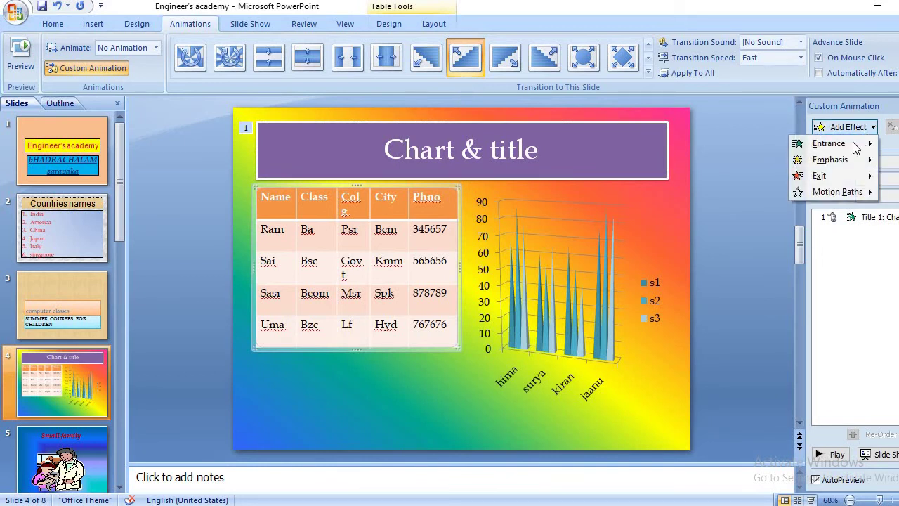
pyautogui.moveTo(832, 144)
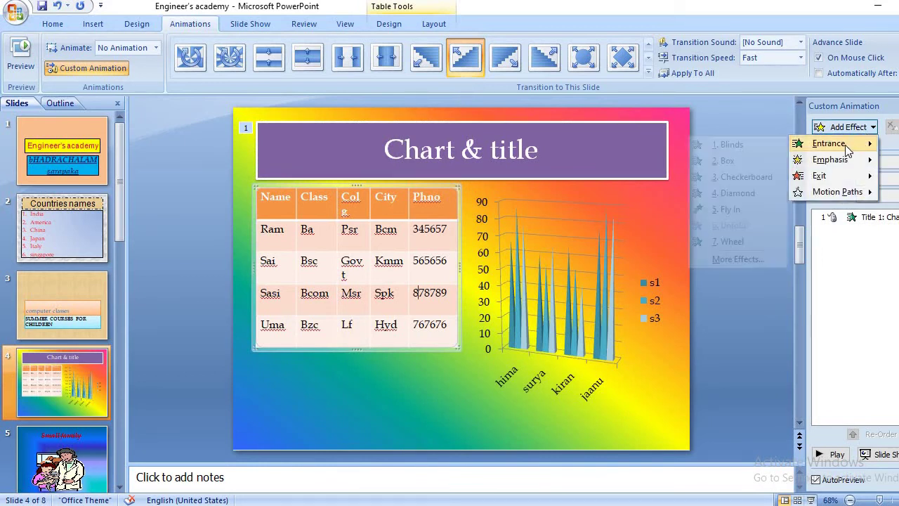
pyautogui.click(743, 262)
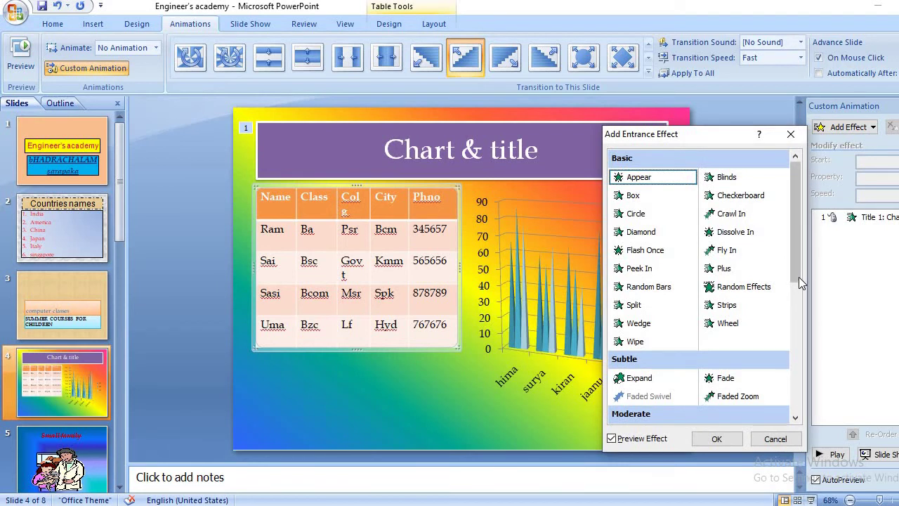
pyautogui.moveTo(799, 276)
pyautogui.mouseDown()
pyautogui.moveTo(797, 361)
pyautogui.moveTo(808, 403)
pyautogui.mouseUp()
pyautogui.click(636, 414)
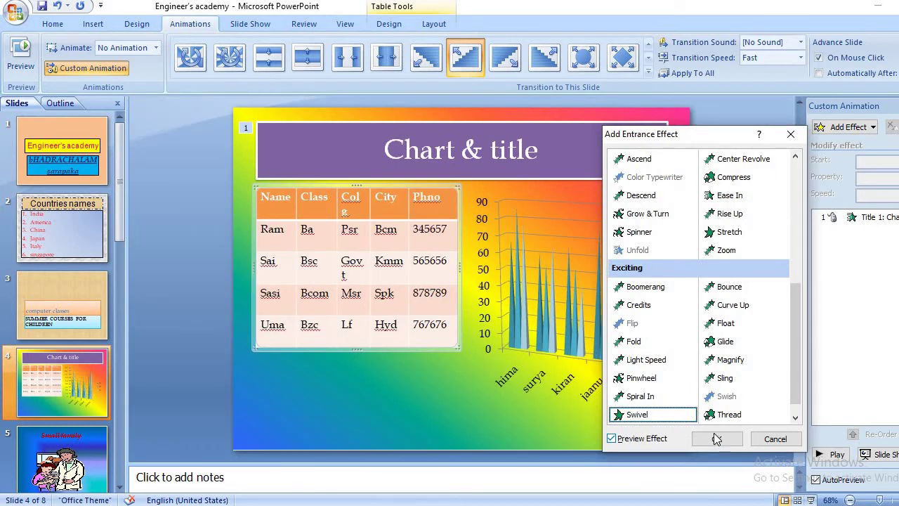
pyautogui.click(716, 438)
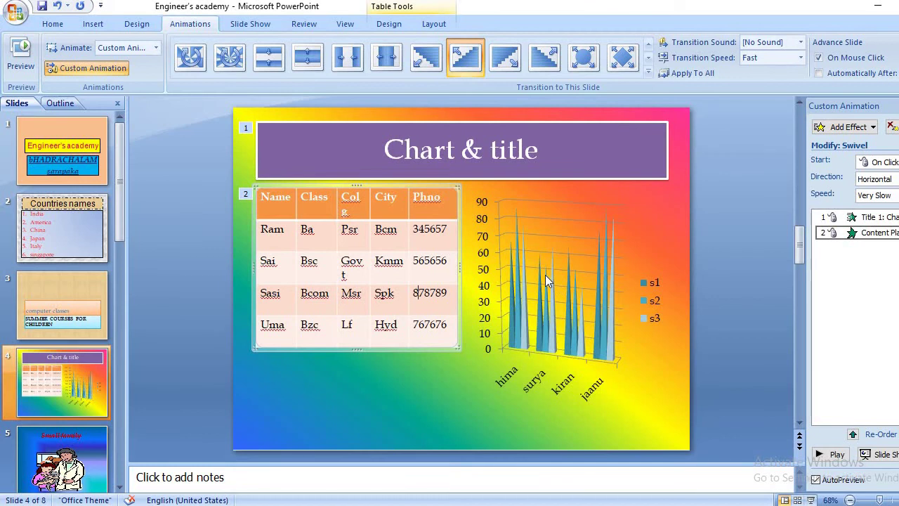
pyautogui.click(545, 274)
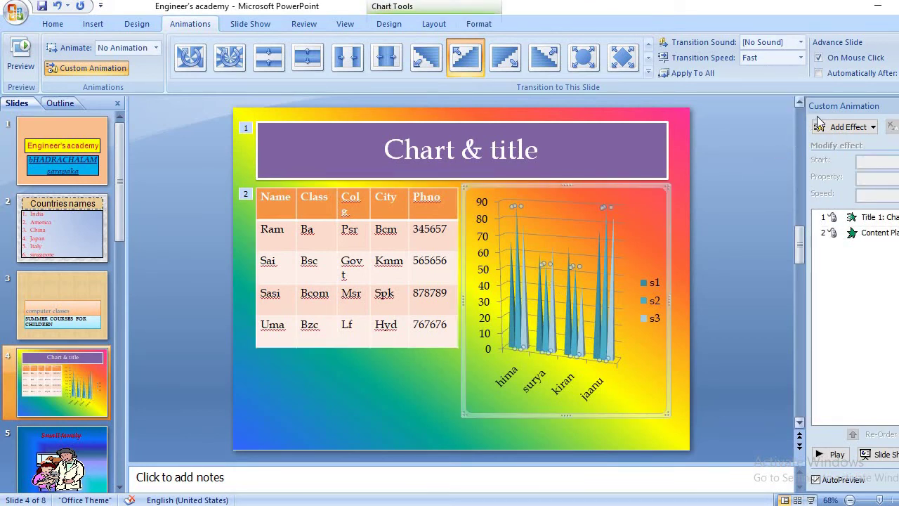
# - Add a Sling entrance to the cone chart and play the slide's animation sequence
pyautogui.click(843, 128)
pyautogui.moveTo(834, 146)
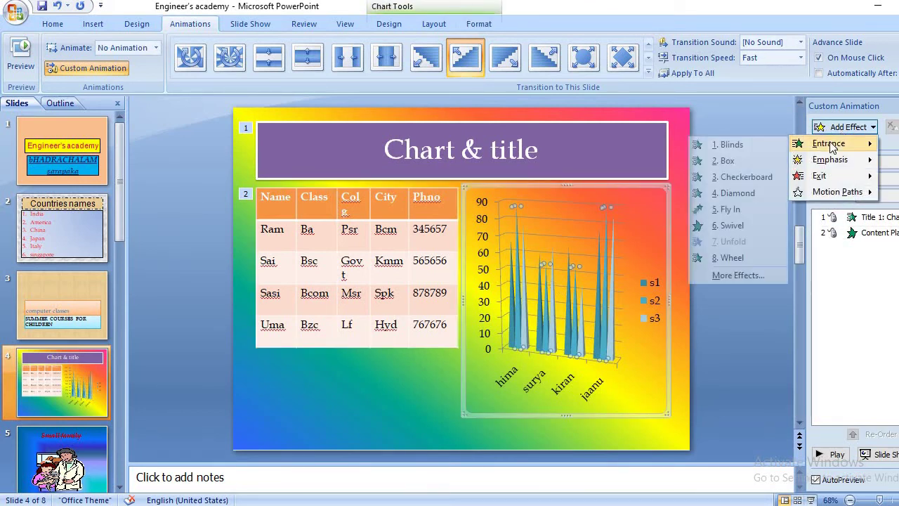
pyautogui.click(763, 275)
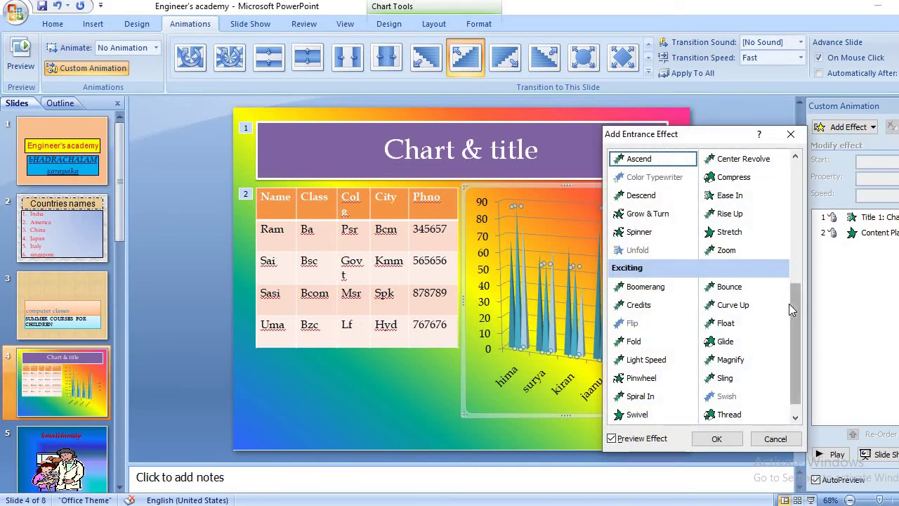
pyautogui.moveTo(796, 300); pyautogui.dragTo(793, 342)
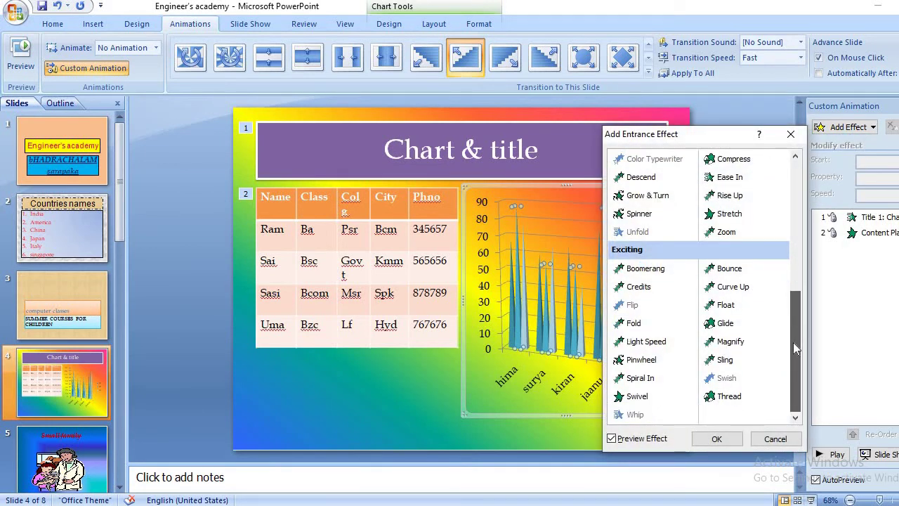
pyautogui.click(729, 356)
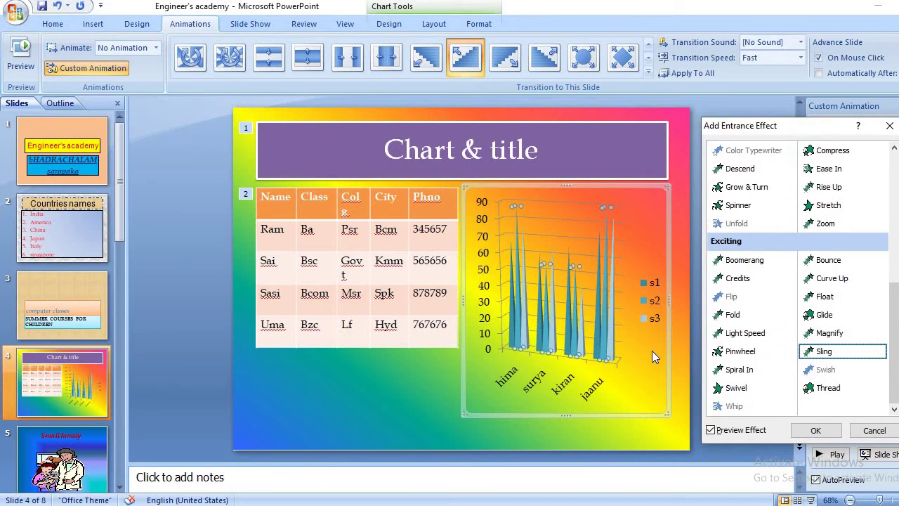
pyautogui.click(827, 431)
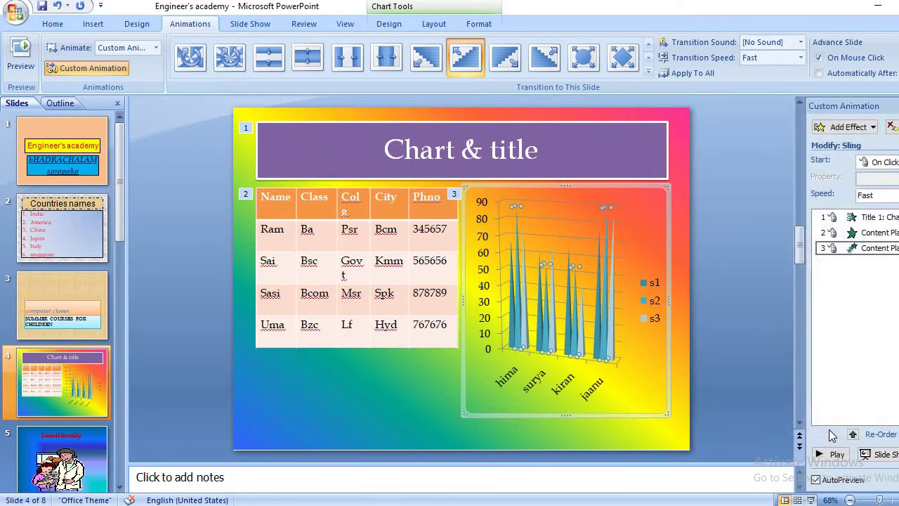
pyautogui.click(835, 455)
# - On slide 5, give the Small family title a Wave emphasis effect
pyautogui.click(66, 443)
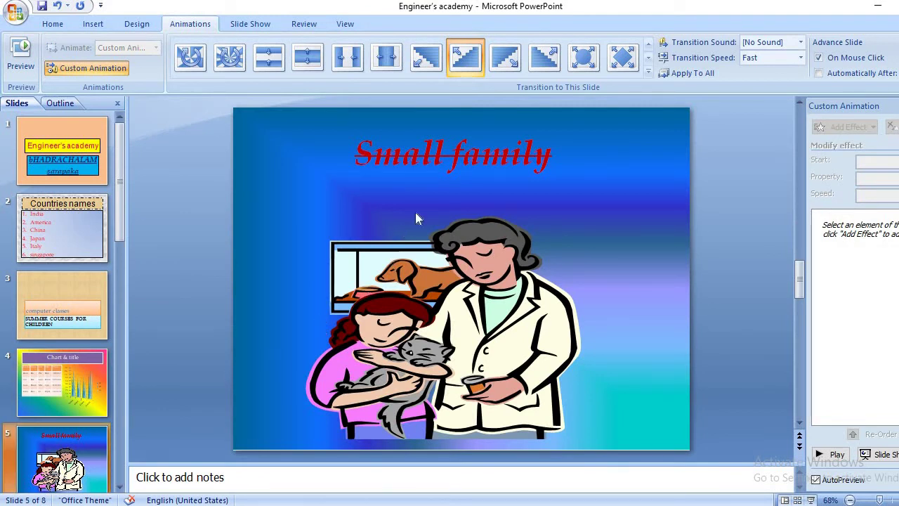
pyautogui.click(447, 160)
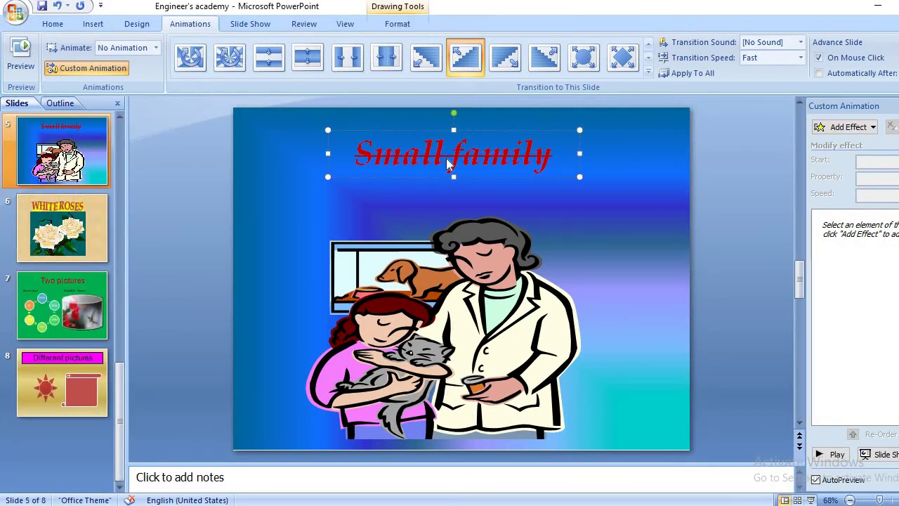
pyautogui.click(872, 127)
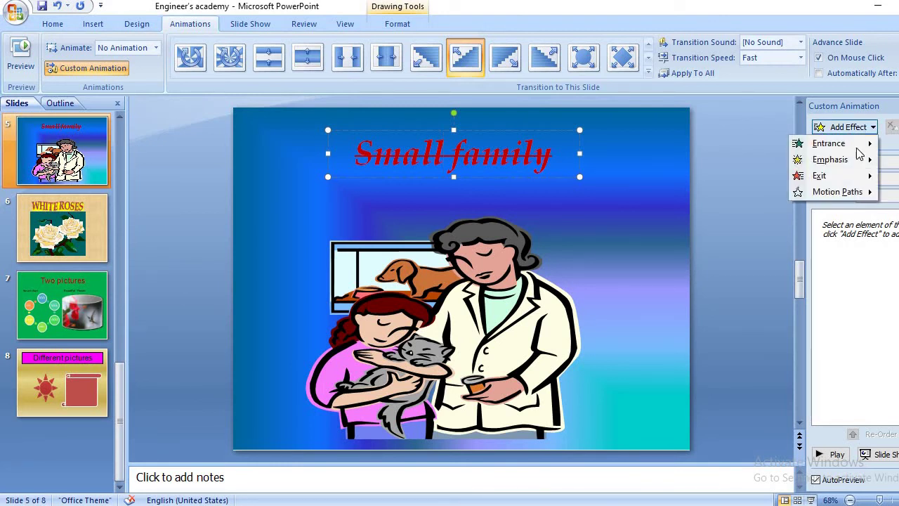
pyautogui.moveTo(841, 161)
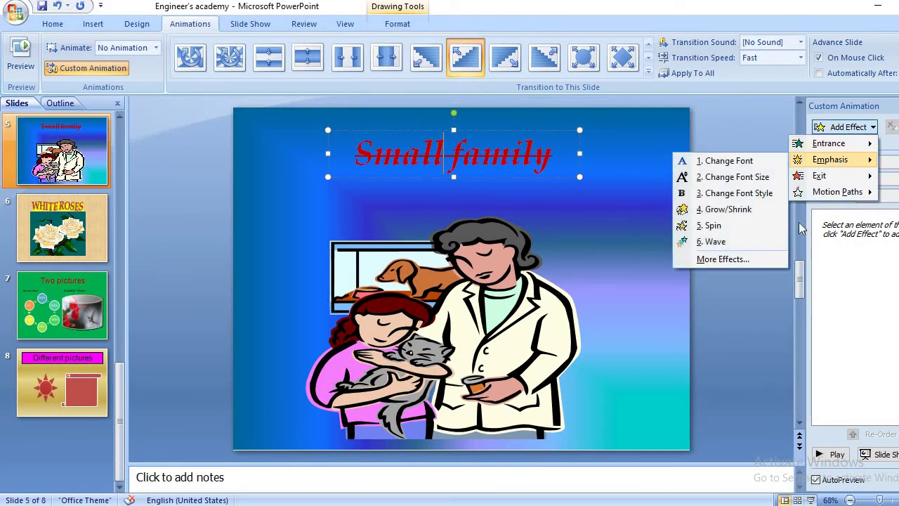
pyautogui.click(718, 242)
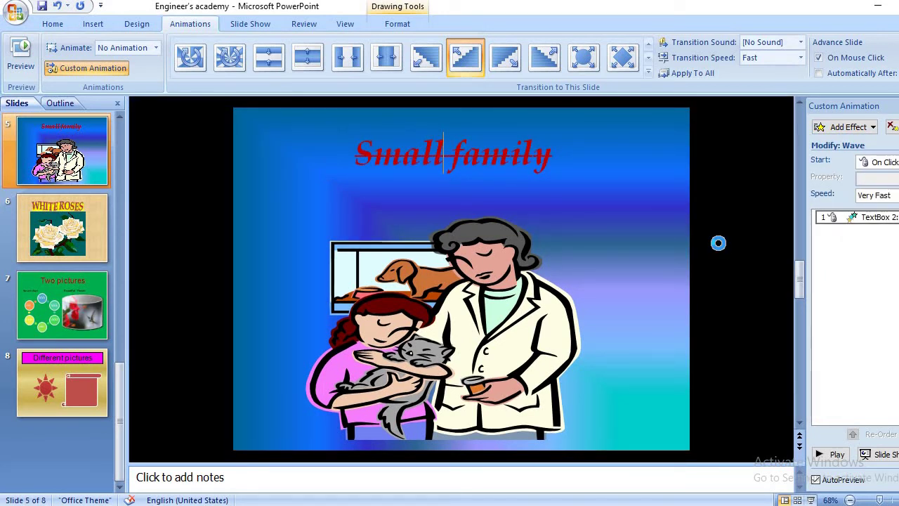
pyautogui.click(541, 306)
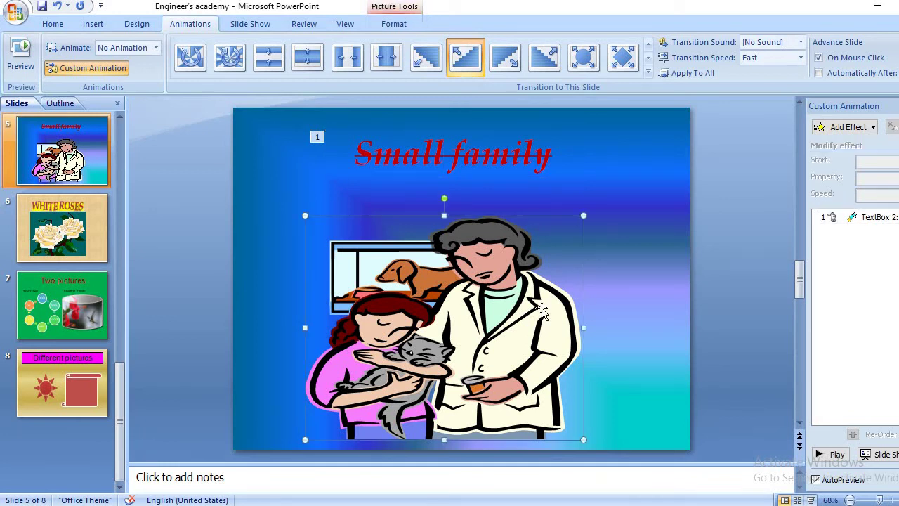
pyautogui.click(875, 126)
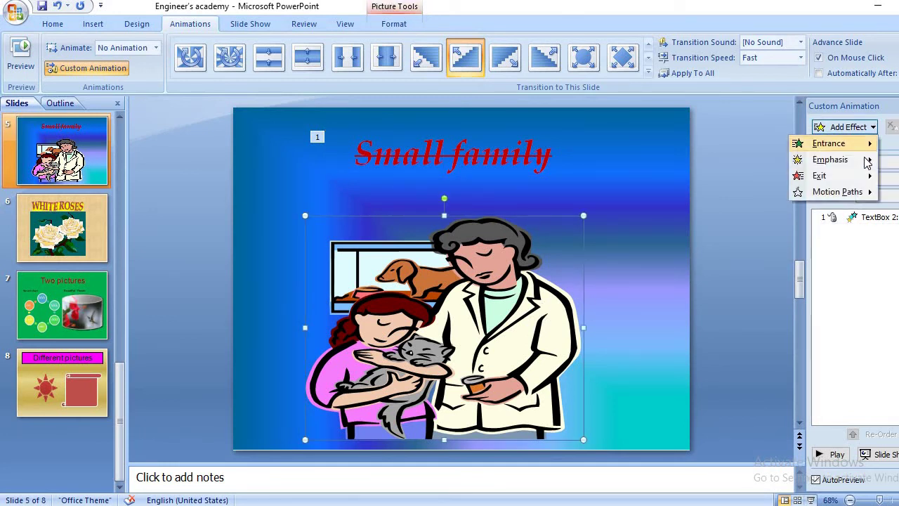
pyautogui.moveTo(866, 160)
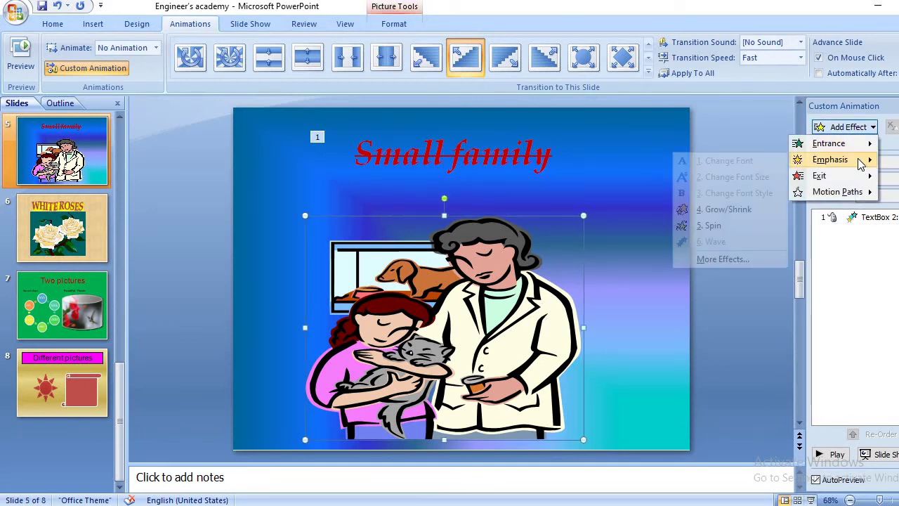
pyautogui.click(753, 260)
pyautogui.scroll(2, 794, 281)
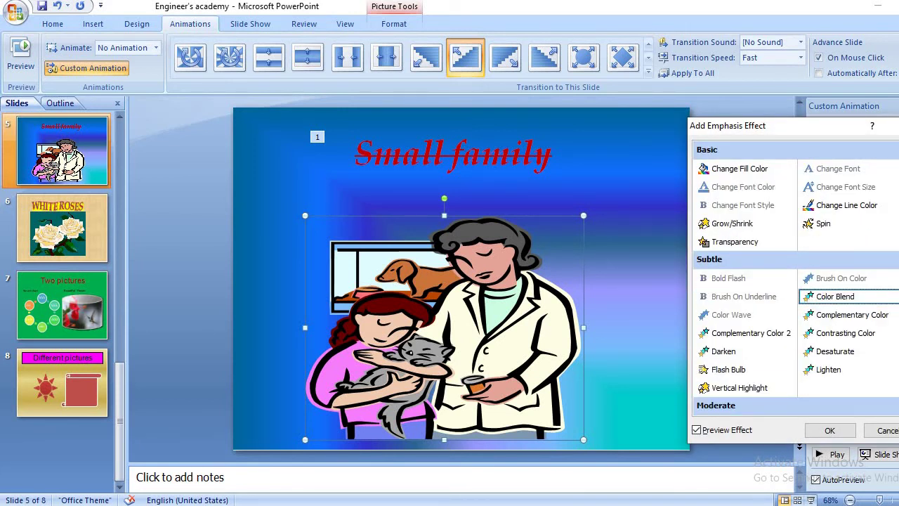
pyautogui.scroll(-2, 794, 281)
pyautogui.scroll(2, 794, 281)
pyautogui.click(730, 353)
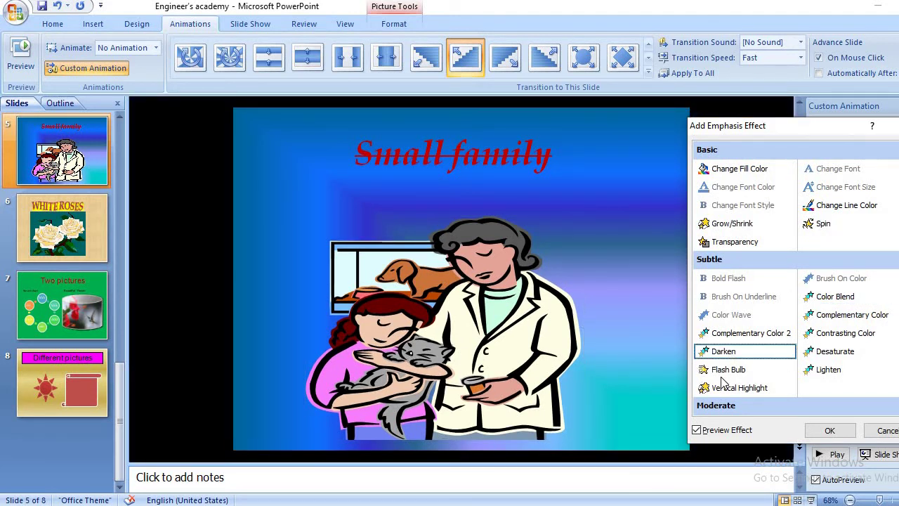
pyautogui.click(726, 377)
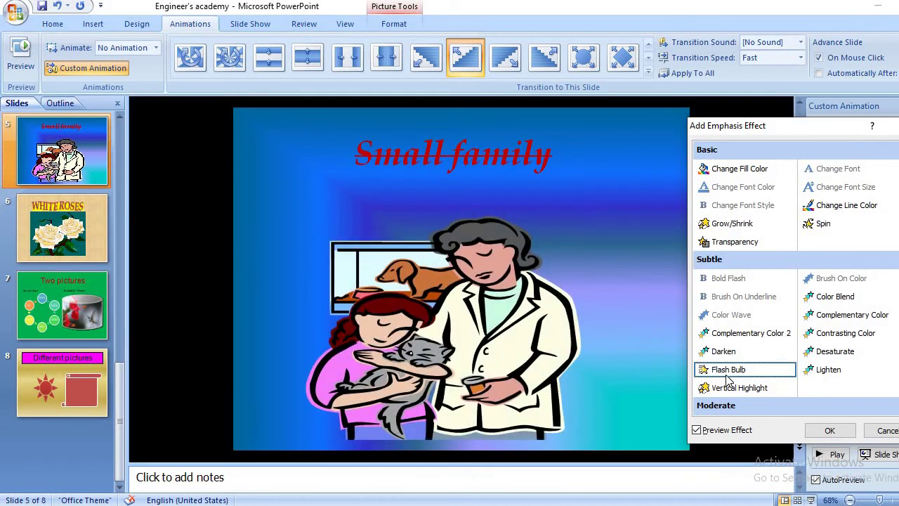
pyautogui.click(729, 390)
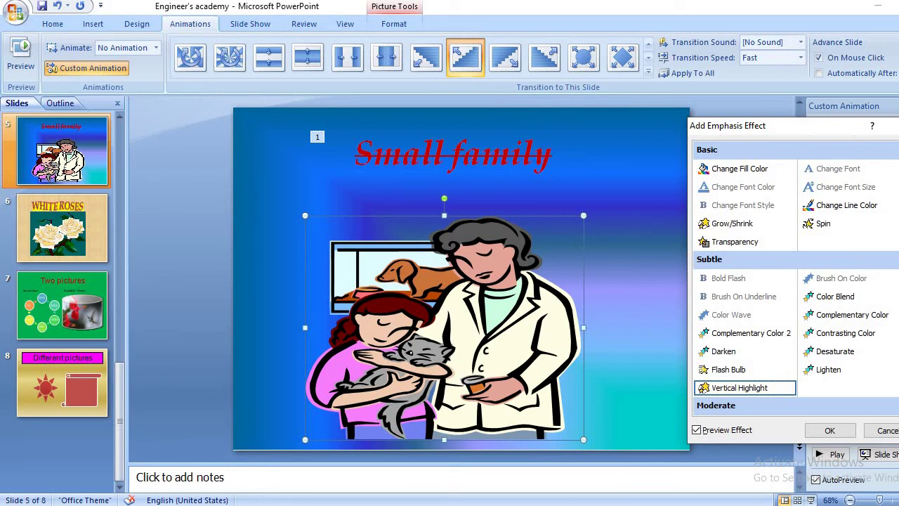
pyautogui.click(892, 125)
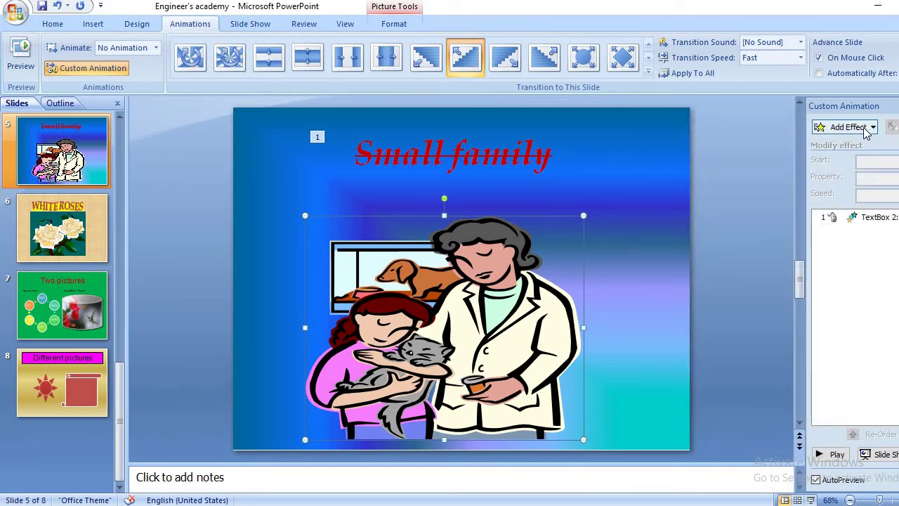
# - Preview Sling, Zoom and Sink Down exits, then give the family picture a Spinner exit
pyautogui.click(873, 128)
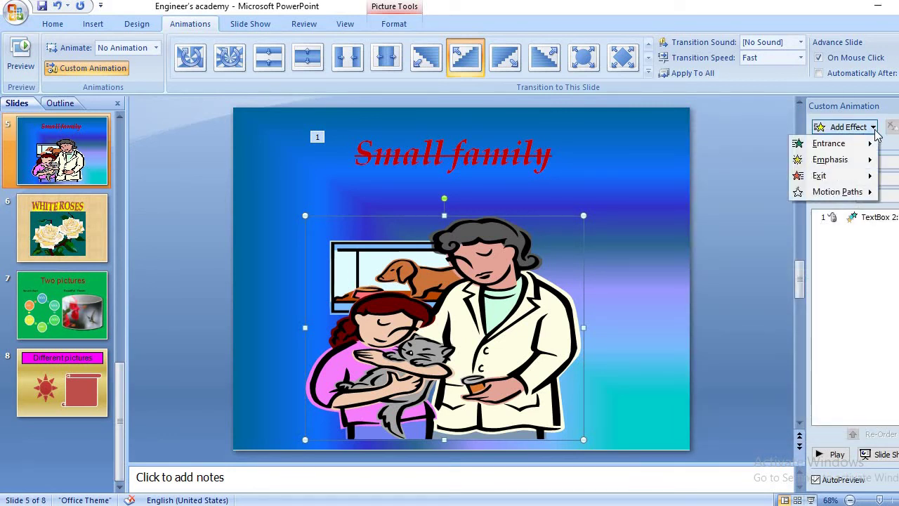
pyautogui.moveTo(842, 180)
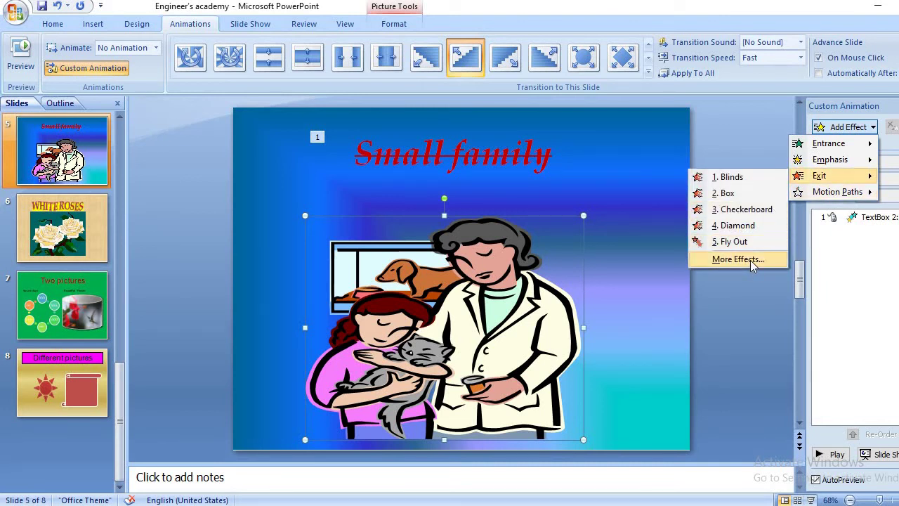
pyautogui.click(751, 260)
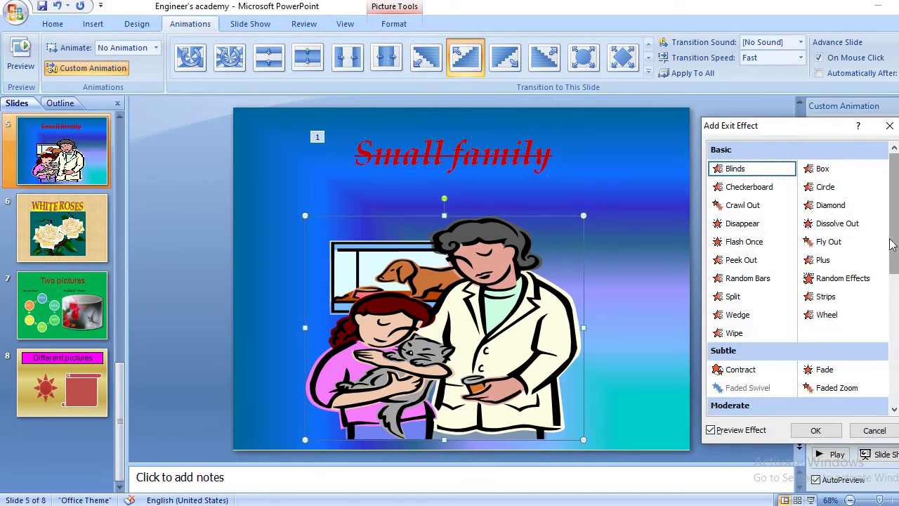
pyautogui.scroll(-7, 878, 281)
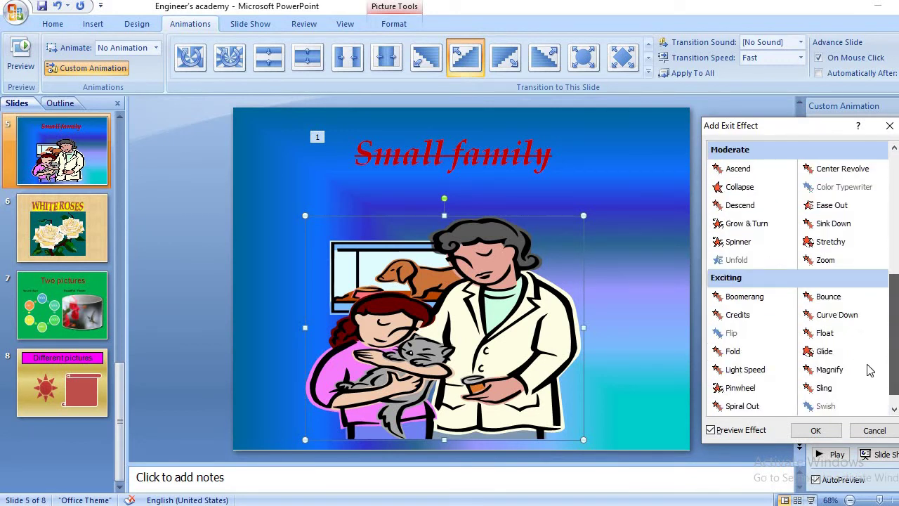
pyautogui.click(822, 394)
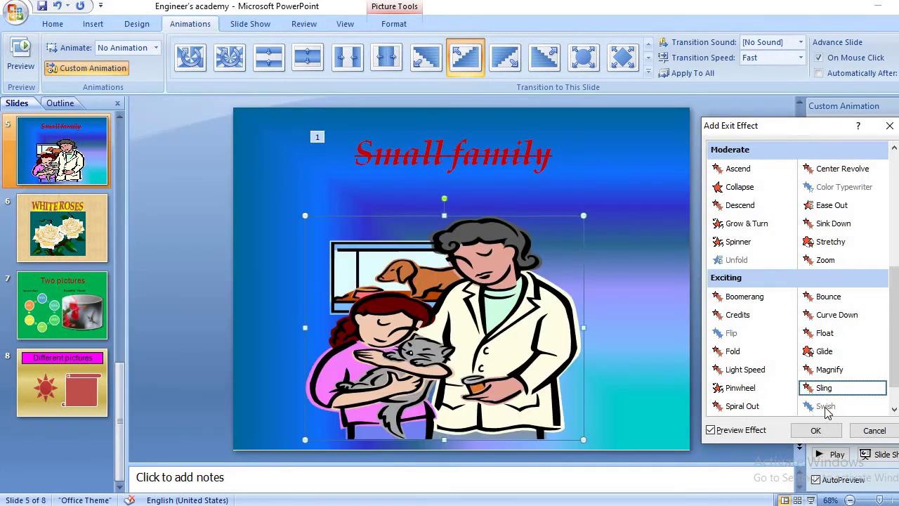
pyautogui.click(826, 261)
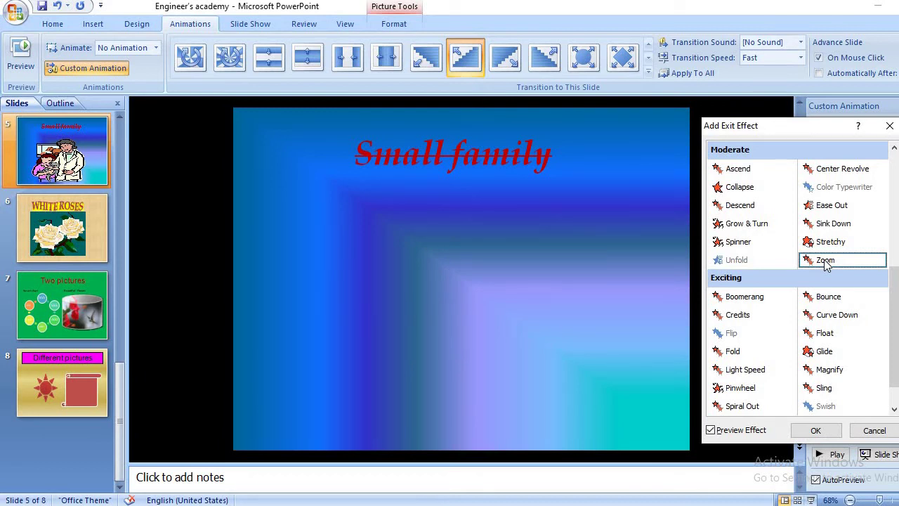
pyautogui.click(838, 227)
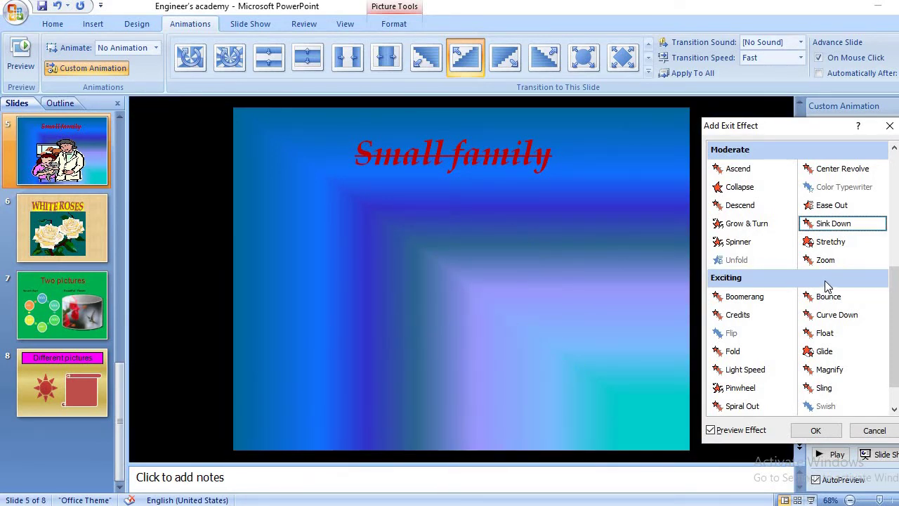
pyautogui.click(744, 242)
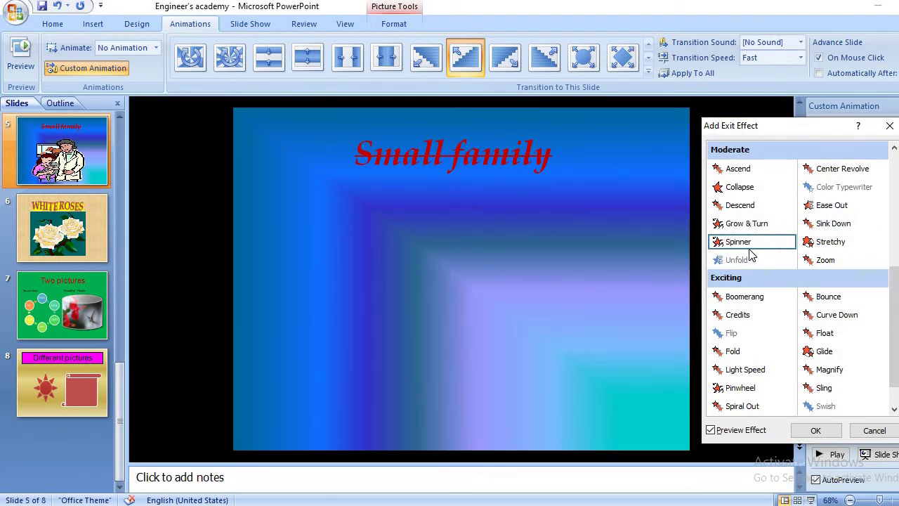
pyautogui.click(817, 431)
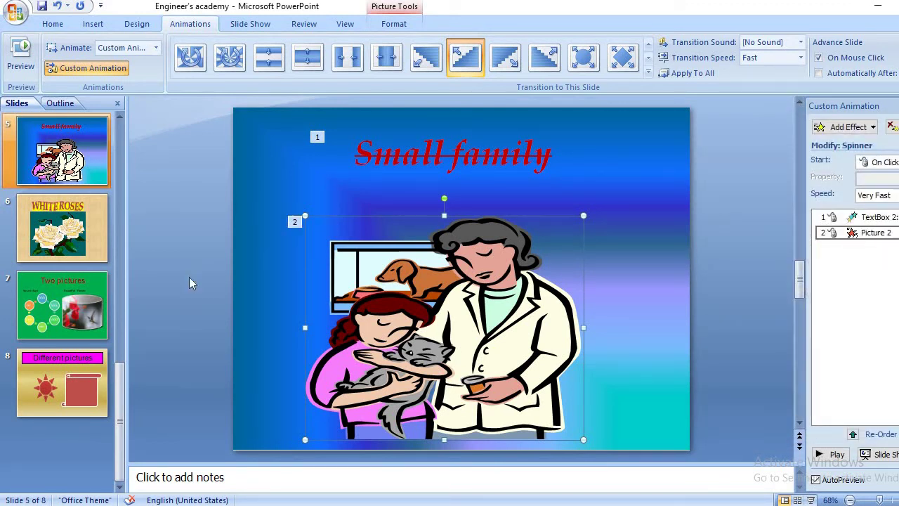
pyautogui.click(62, 236)
# - Give the roses picture a Diamond exit effect
pyautogui.click(462, 301)
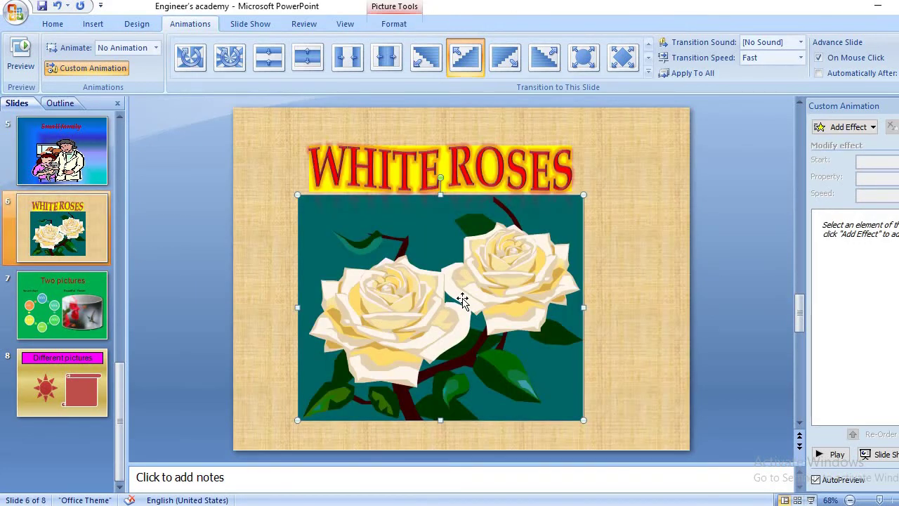
pyautogui.click(850, 126)
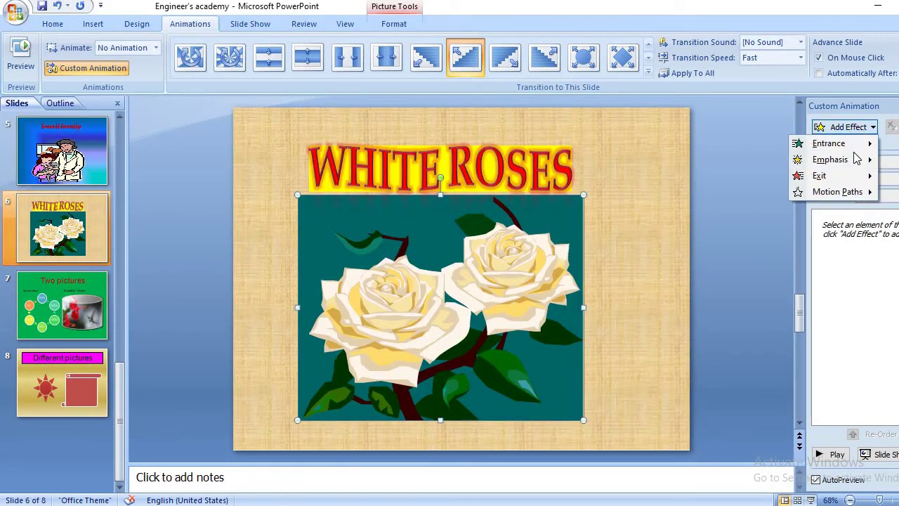
pyautogui.moveTo(844, 175)
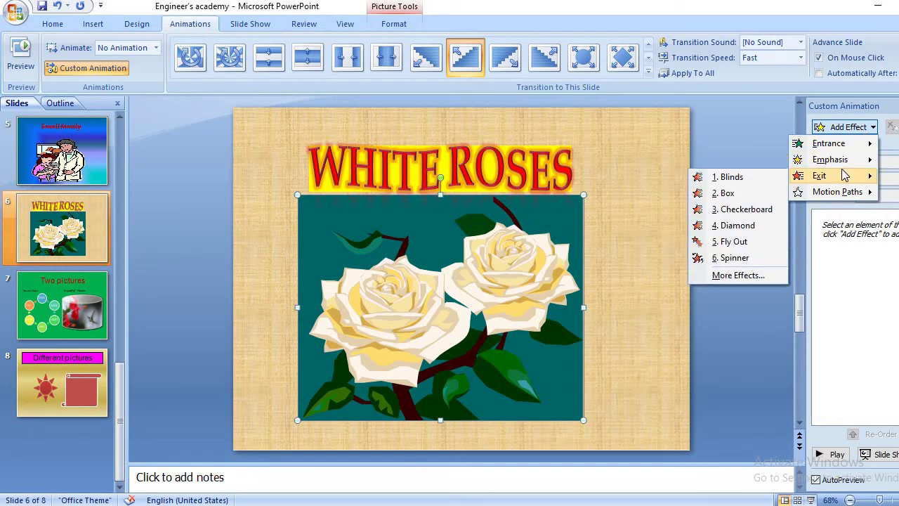
pyautogui.click(755, 224)
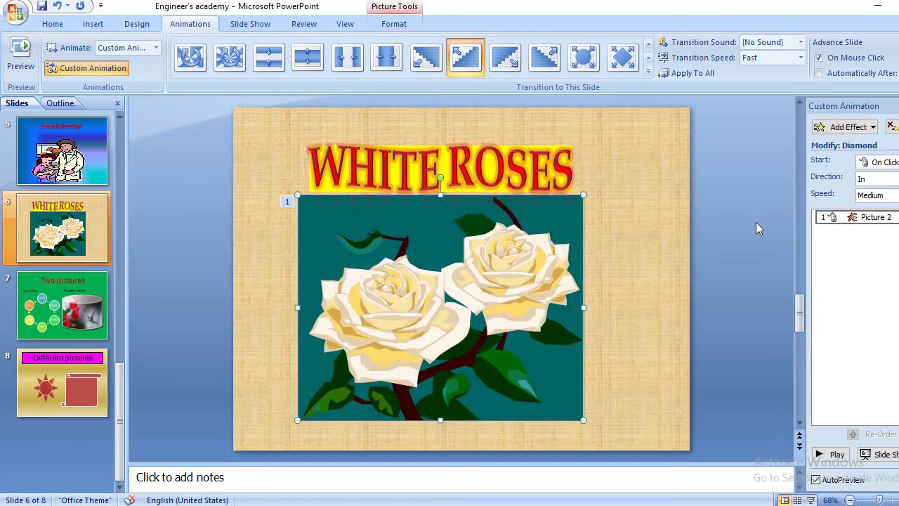
# - Give the WHITE ROSES title a Change Font Size emphasis, then go to slide 7
pyautogui.click(398, 173)
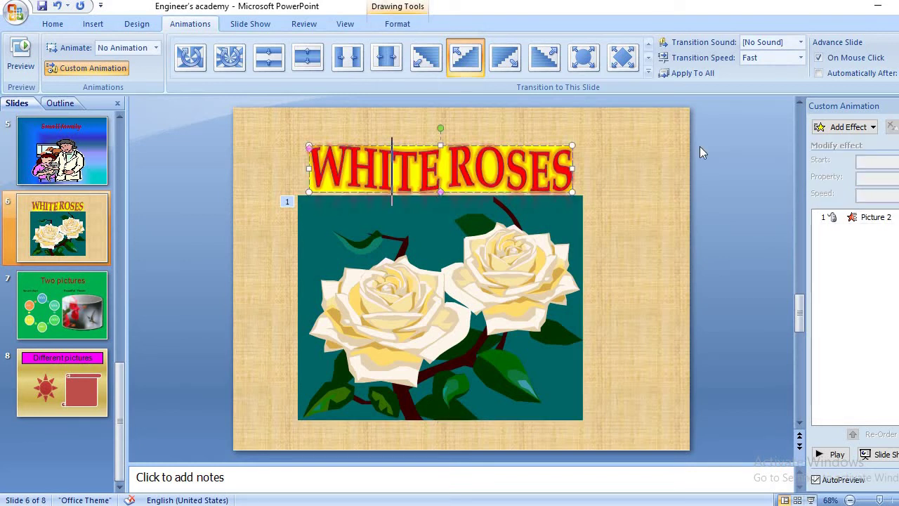
pyautogui.click(846, 128)
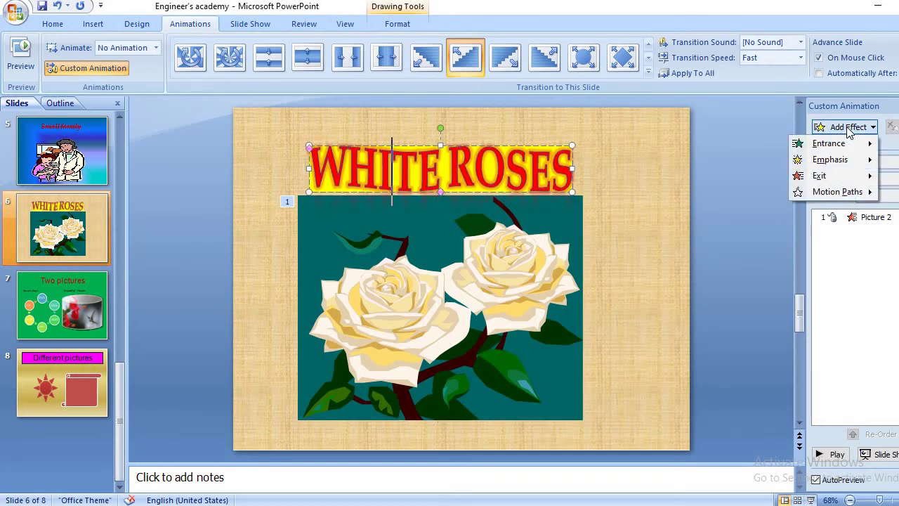
pyautogui.moveTo(826, 160)
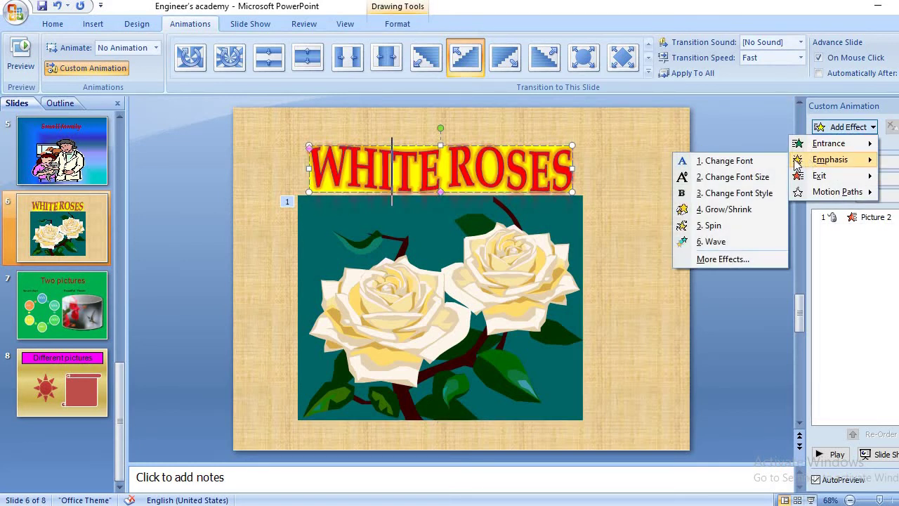
pyautogui.click(749, 177)
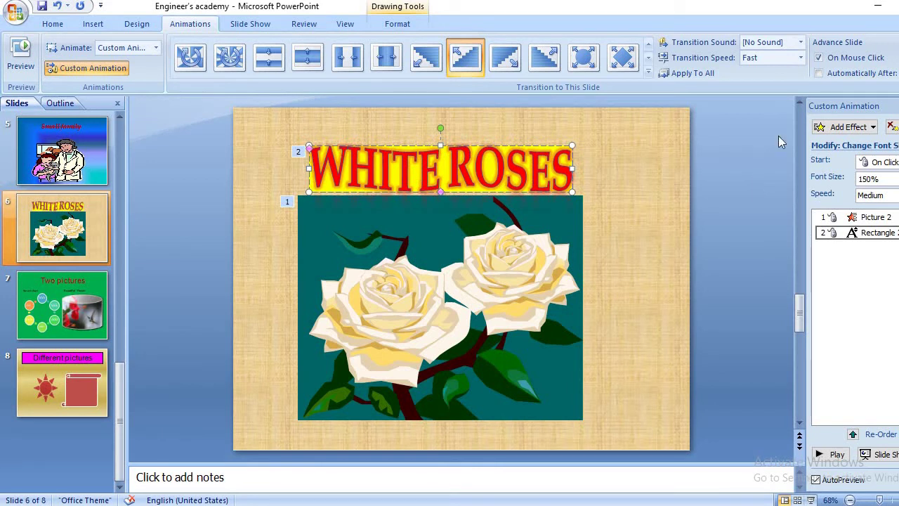
pyautogui.click(51, 309)
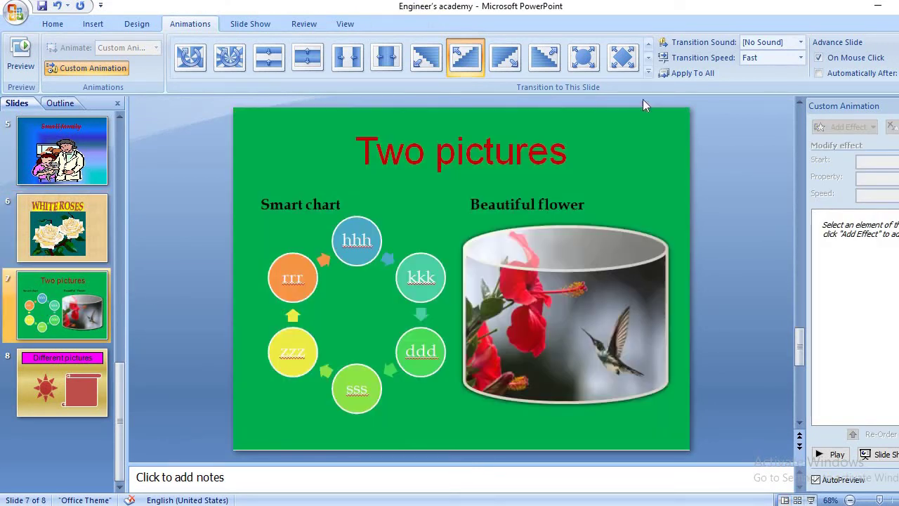
# - Give the Two pictures title a Vertical Highlight emphasis after previewing Blast
pyautogui.click(527, 151)
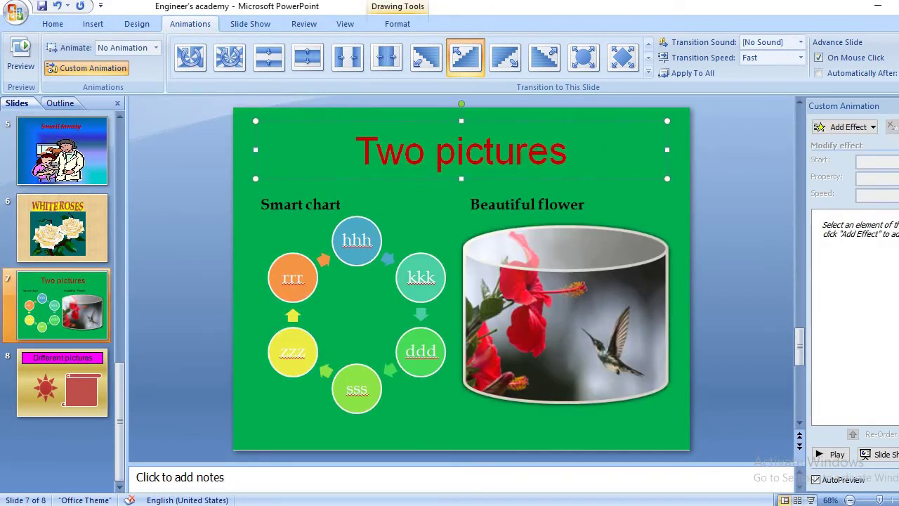
pyautogui.click(848, 127)
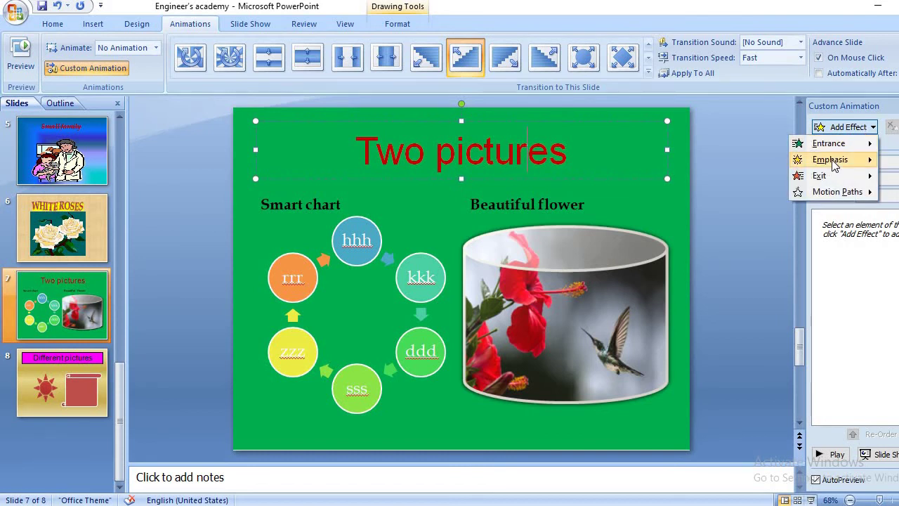
pyautogui.moveTo(834, 163)
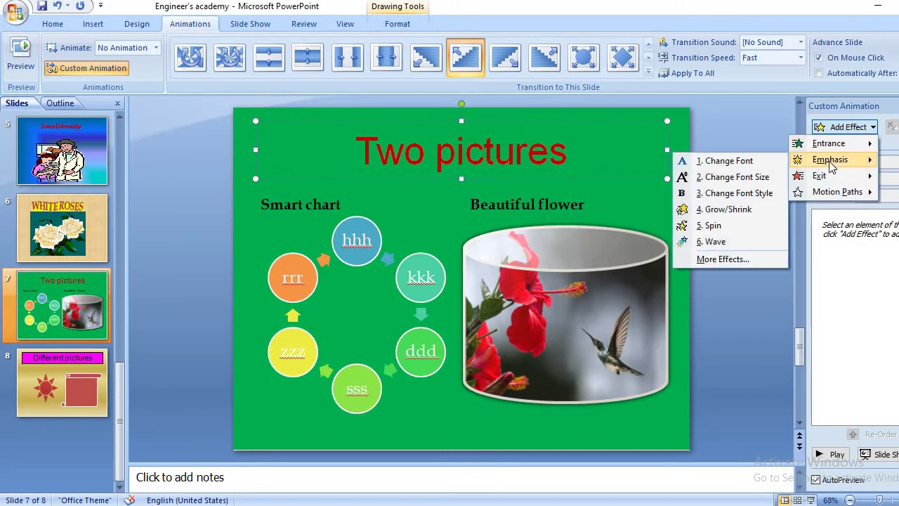
pyautogui.click(747, 259)
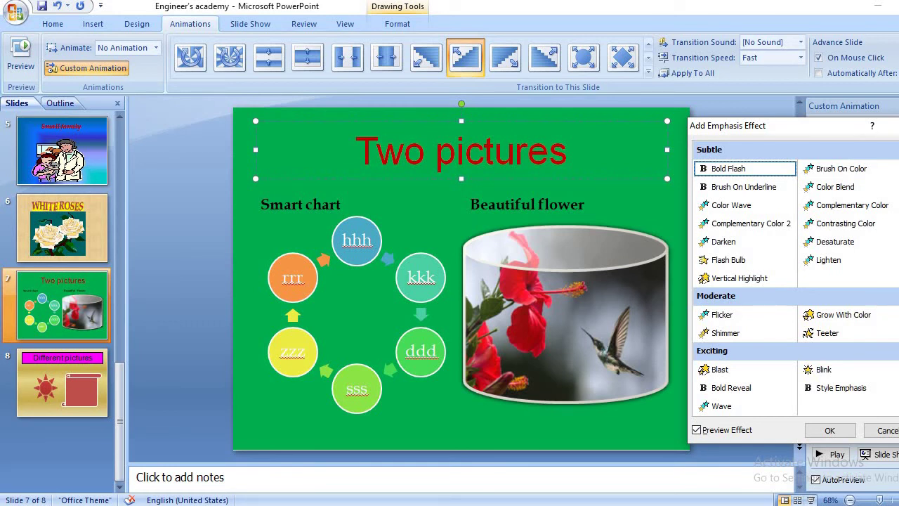
pyautogui.scroll(2, 794, 281)
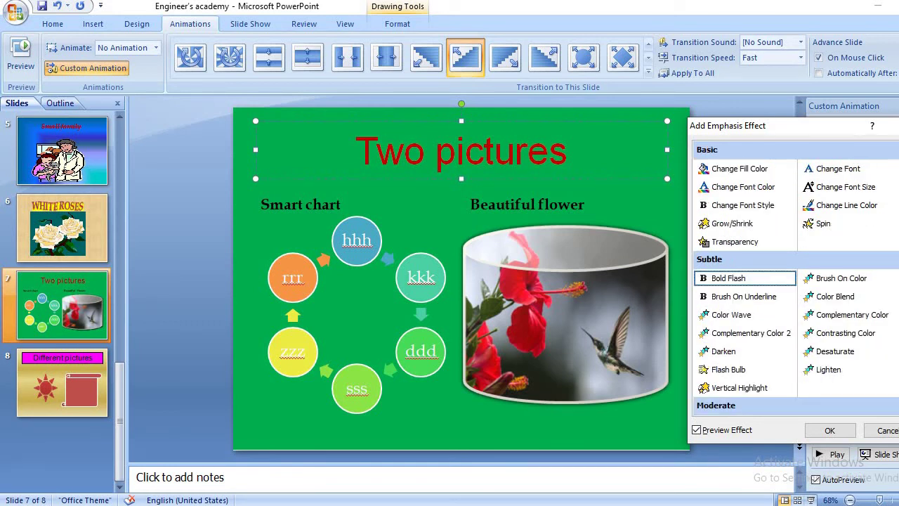
pyautogui.scroll(-2, 794, 281)
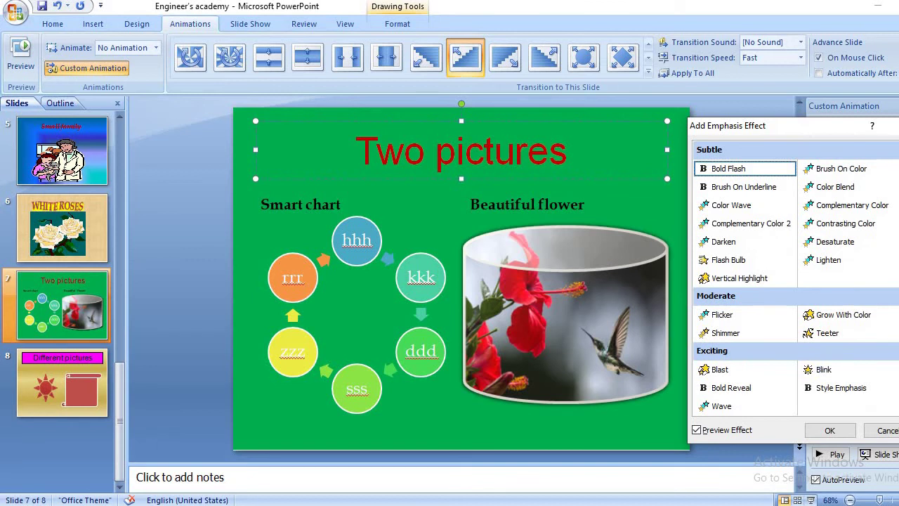
pyautogui.click(724, 370)
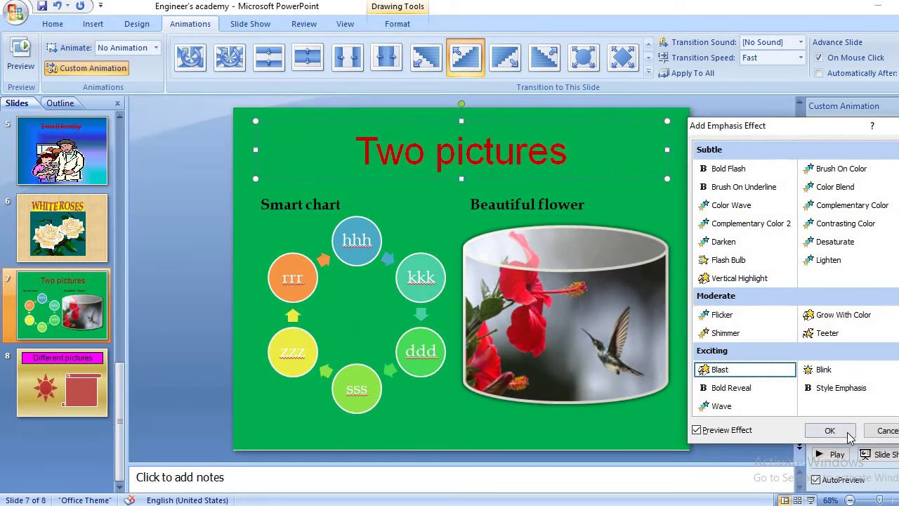
pyautogui.click(735, 278)
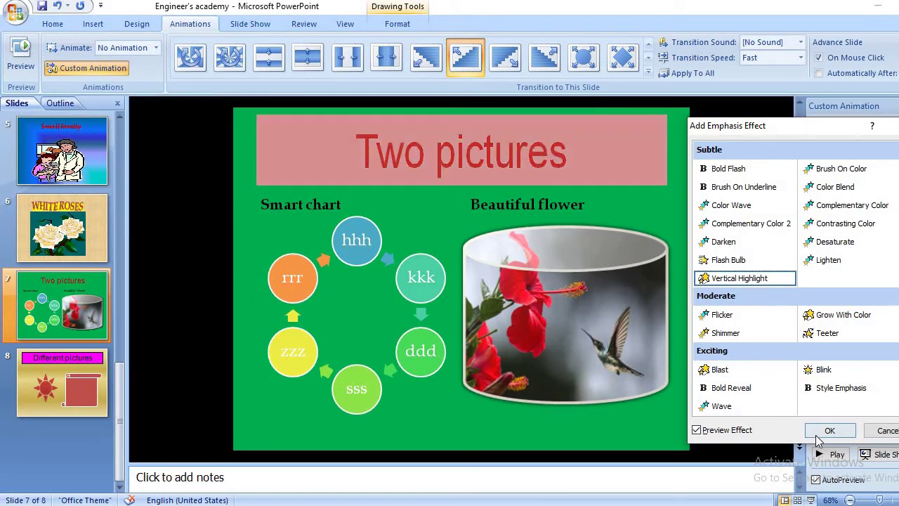
pyautogui.click(829, 430)
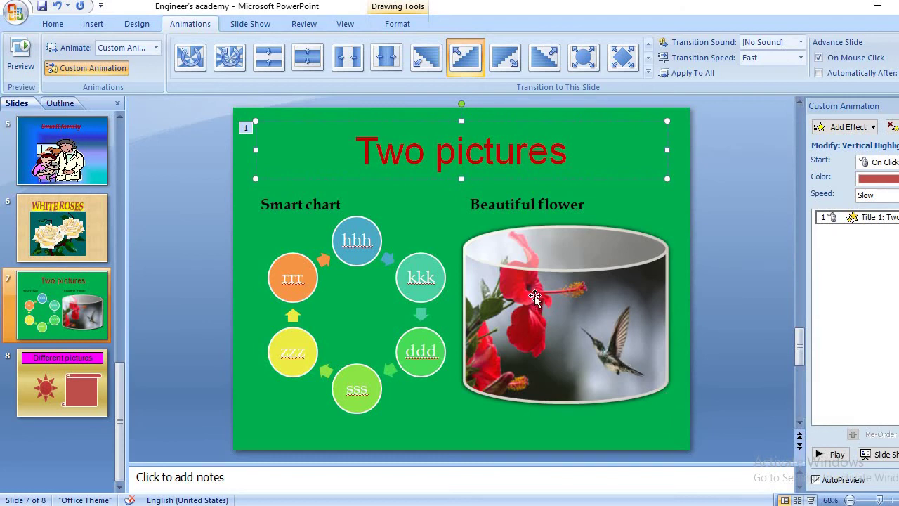
# - Give the flower picture a Checkerboard entrance and move on to slide 8
pyautogui.click(534, 295)
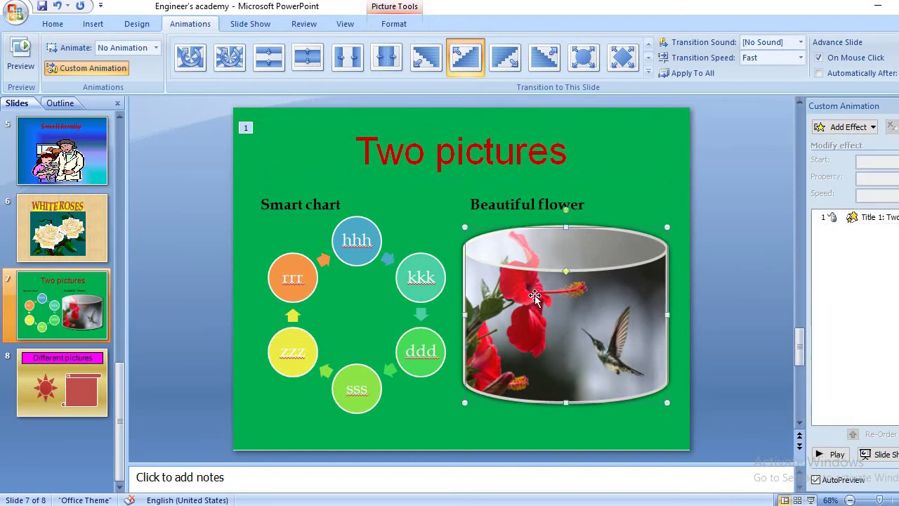
pyautogui.click(868, 127)
pyautogui.moveTo(842, 144)
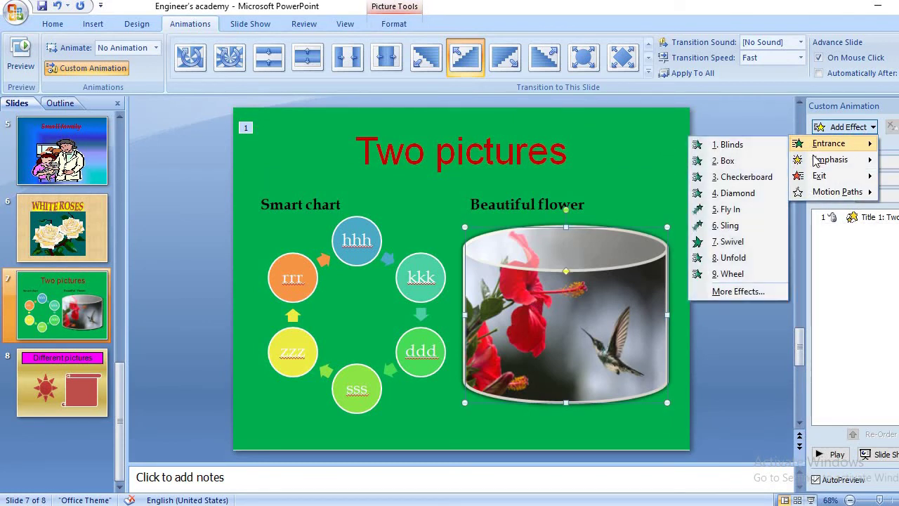
pyautogui.click(755, 177)
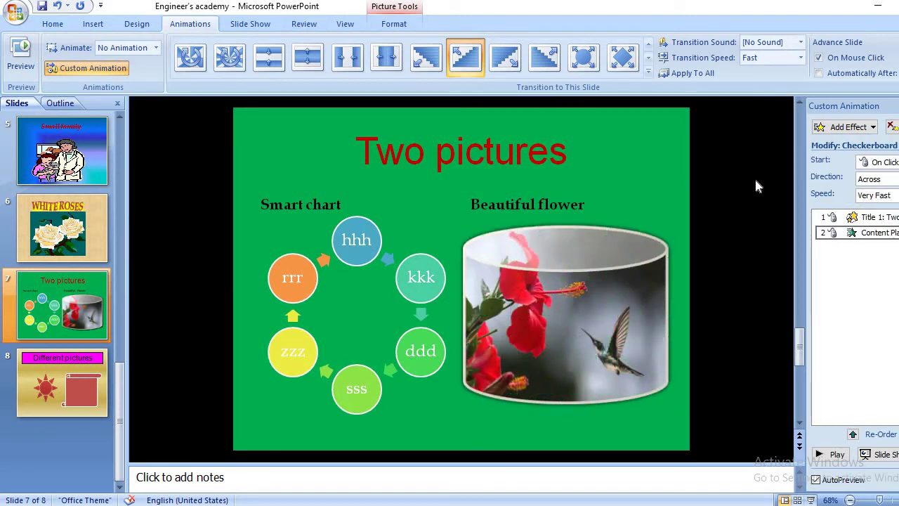
pyautogui.scroll(-1, 382, 168)
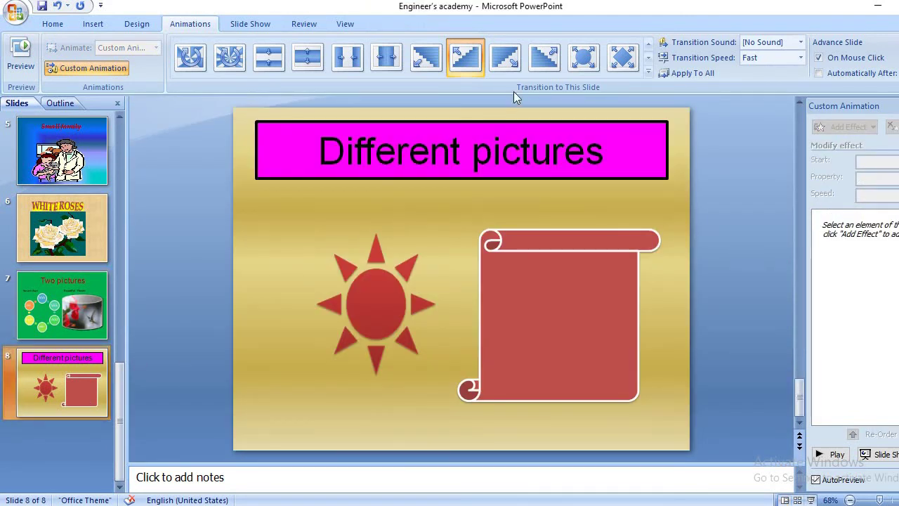
# - Give the Different pictures title a Blinds exit in place of Fly Out
pyautogui.click(519, 150)
pyautogui.click(866, 128)
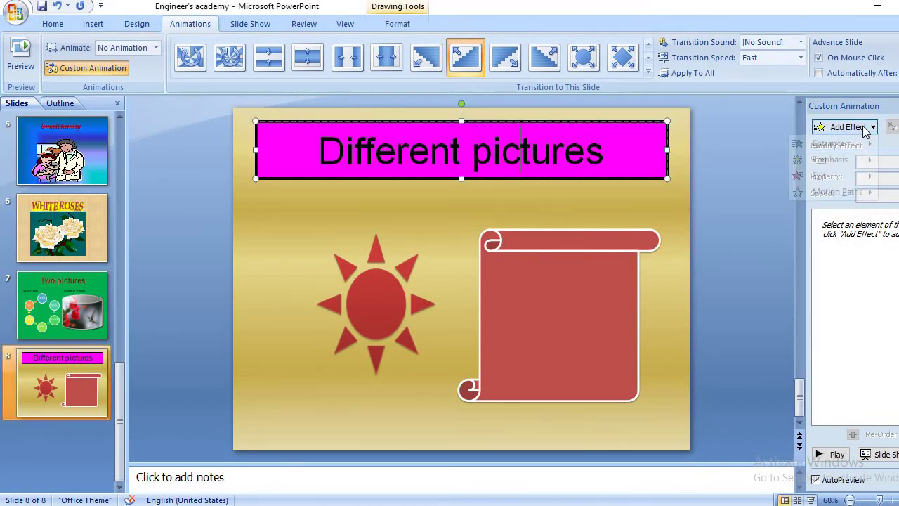
pyautogui.moveTo(843, 166)
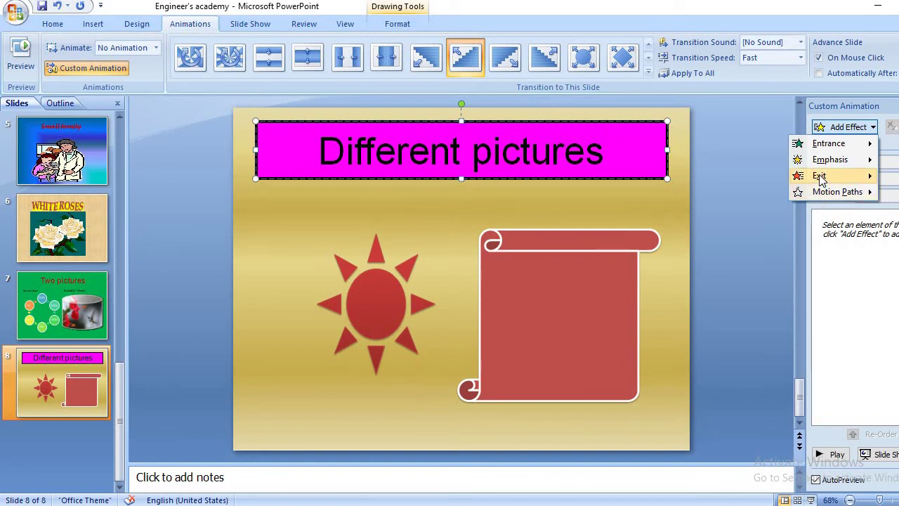
pyautogui.moveTo(821, 180)
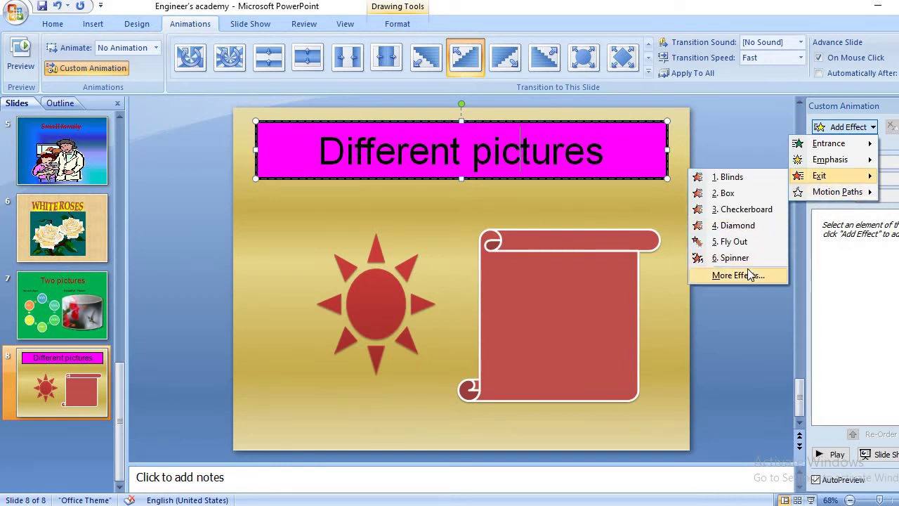
pyautogui.click(740, 241)
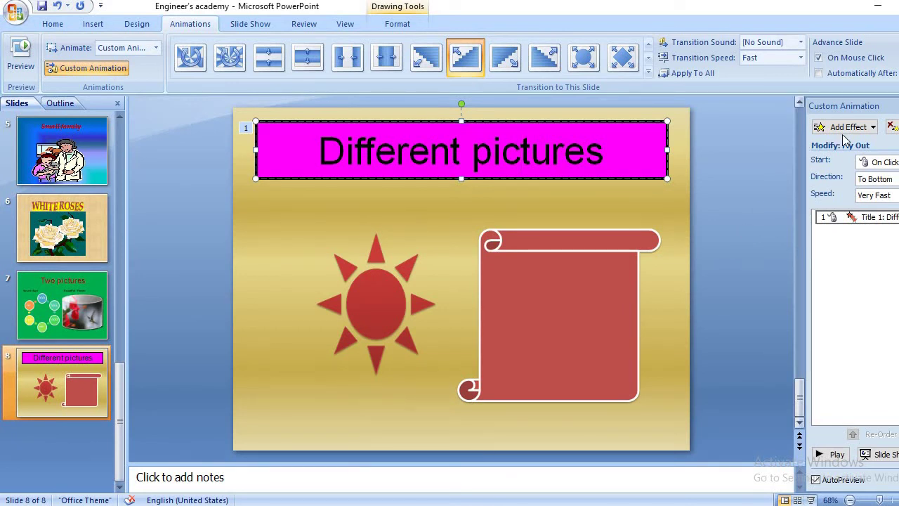
pyautogui.click(892, 127)
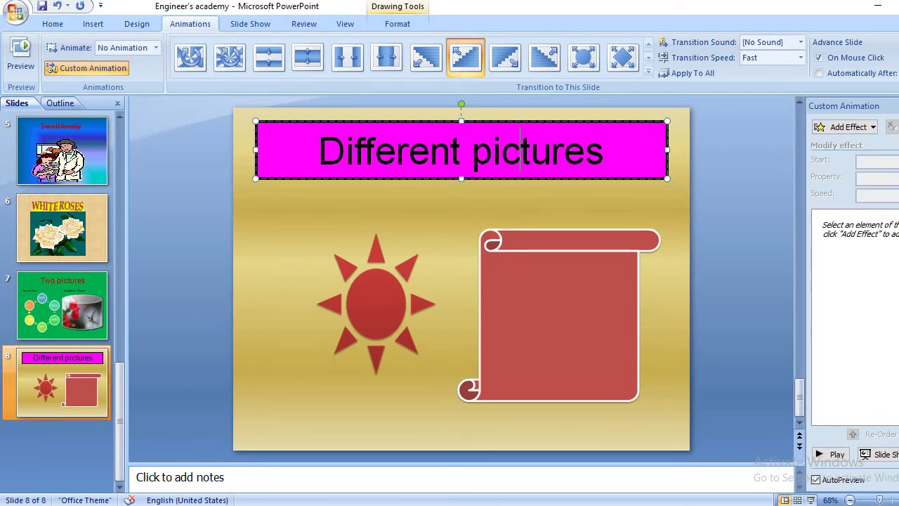
pyautogui.click(875, 127)
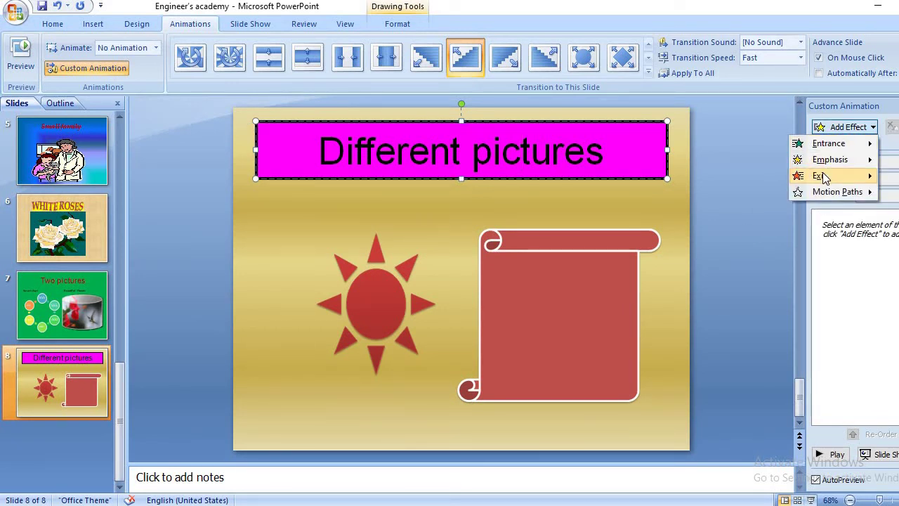
pyautogui.moveTo(825, 179)
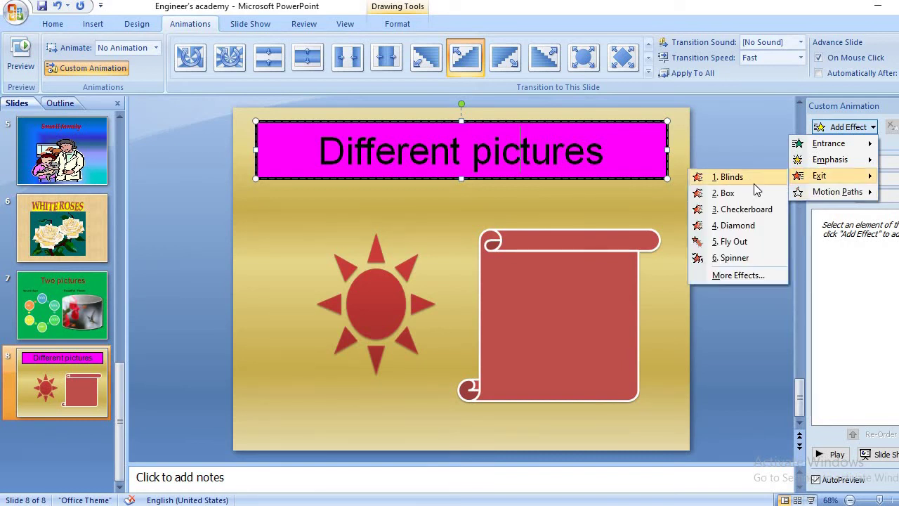
pyautogui.click(722, 181)
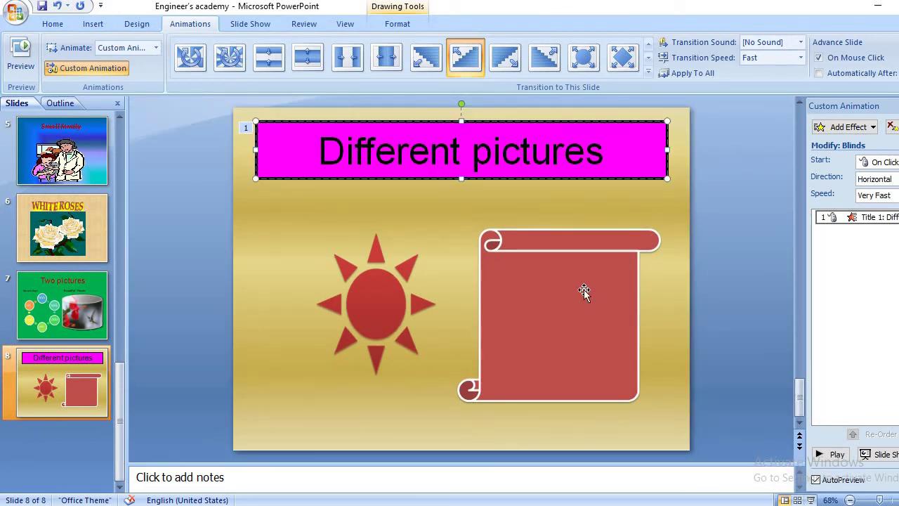
# - Add a Spin emphasis to the scroll shape
pyautogui.click(583, 289)
pyautogui.click(873, 128)
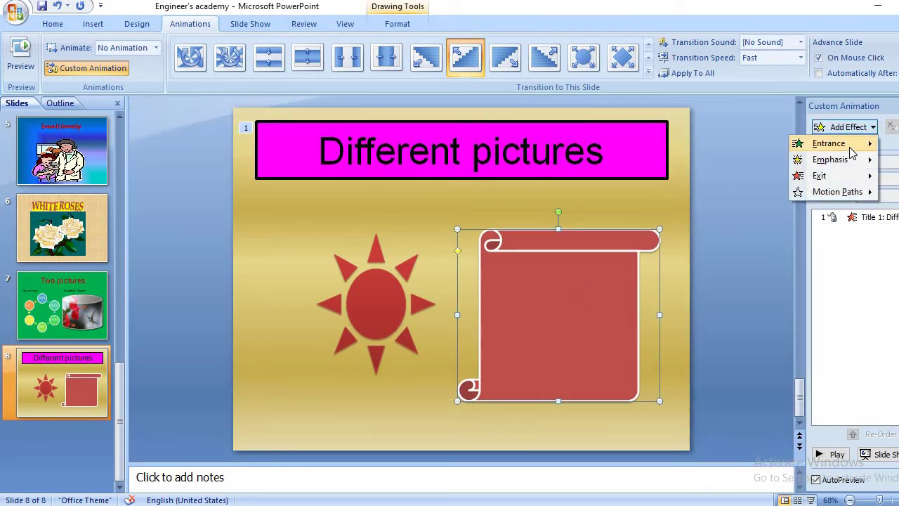
pyautogui.moveTo(848, 161)
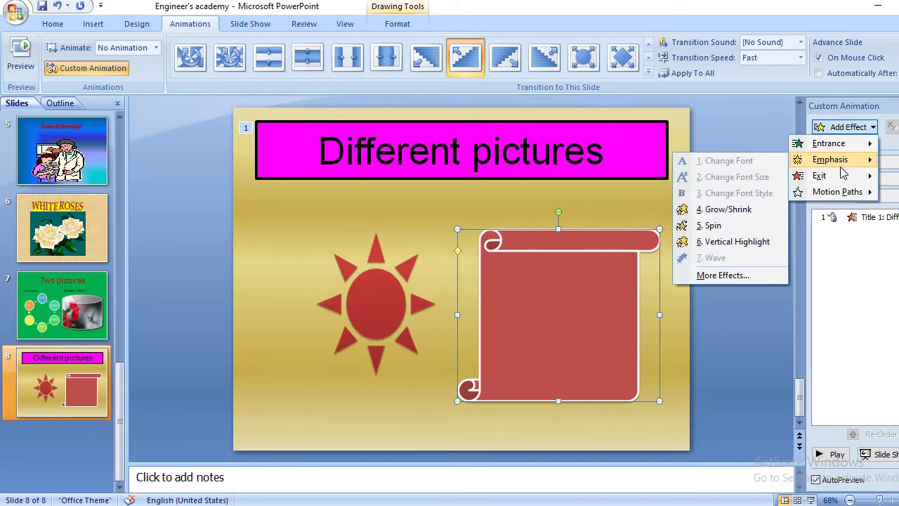
pyautogui.click(726, 225)
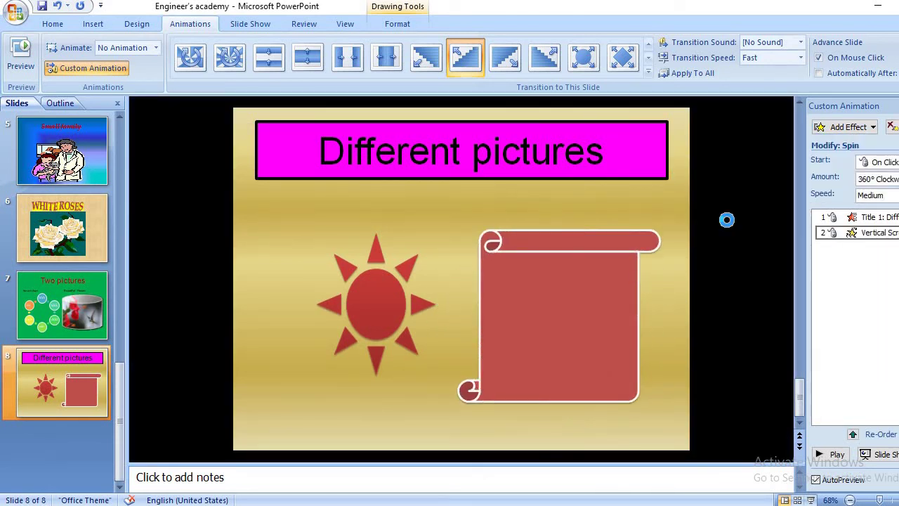
# - Give the sun shape a Color Blend emphasis, then deselect it
pyautogui.click(399, 308)
pyautogui.click(869, 131)
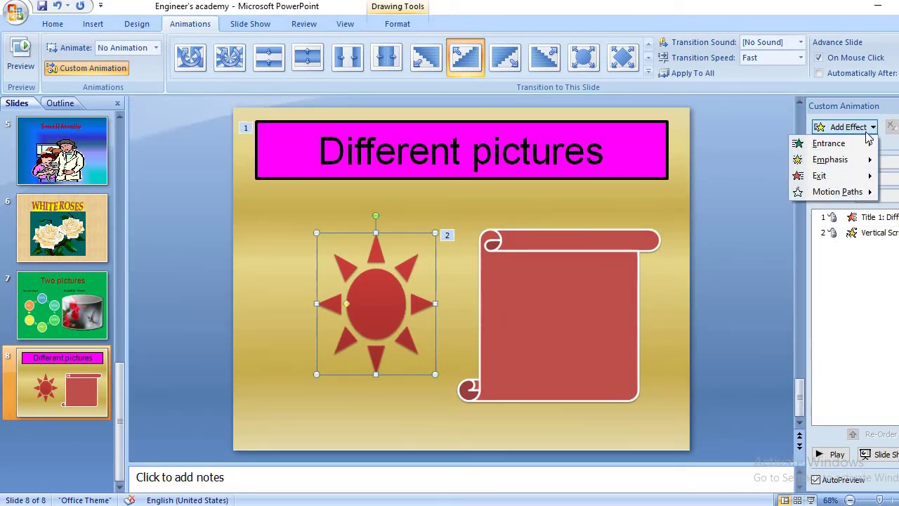
pyautogui.moveTo(832, 160)
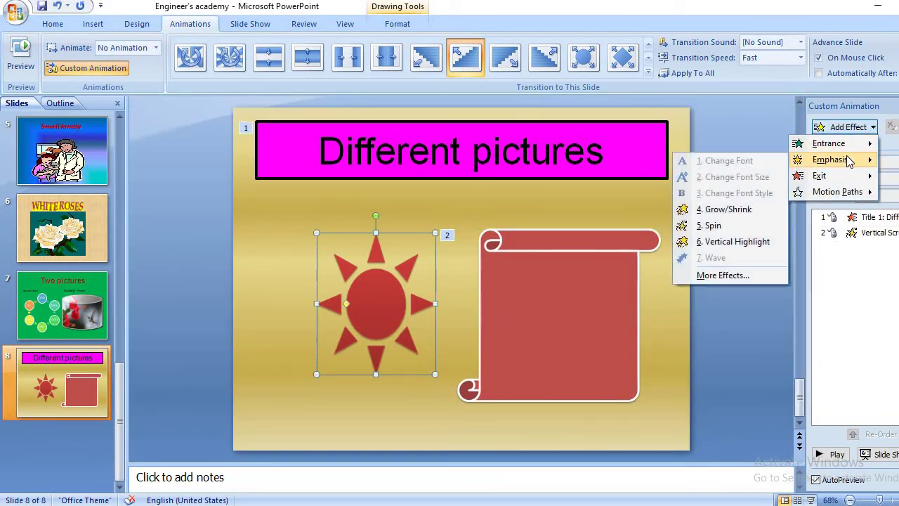
pyautogui.click(741, 273)
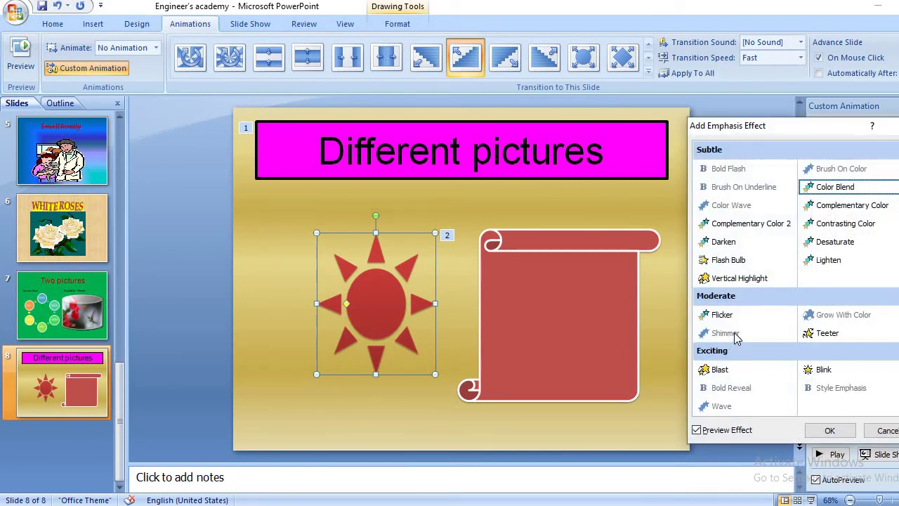
pyautogui.click(827, 428)
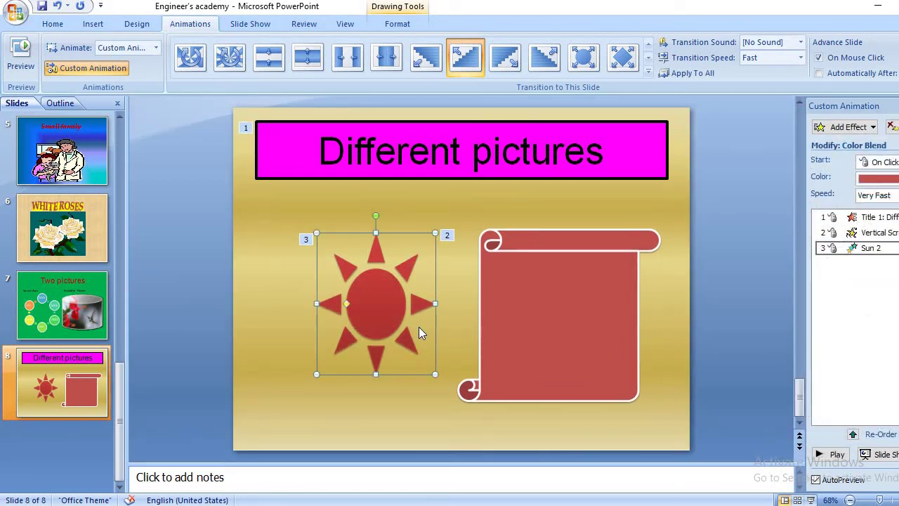
pyautogui.click(419, 327)
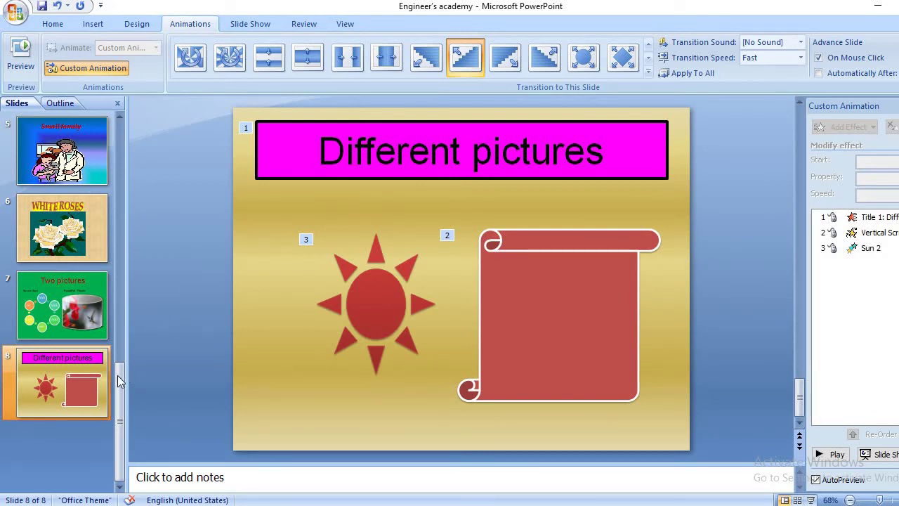
# - Select slide 1 and start the full-screen slide show from it
pyautogui.moveTo(117, 375)
pyautogui.mouseDown()
pyautogui.moveTo(153, 132)
pyautogui.moveTo(120, 393)
pyautogui.moveTo(139, 137)
pyautogui.mouseUp()
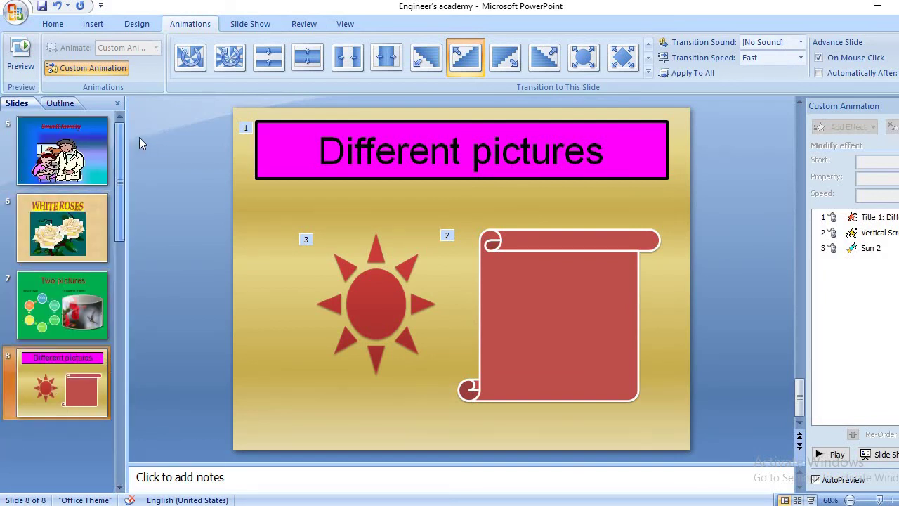
pyautogui.click(69, 139)
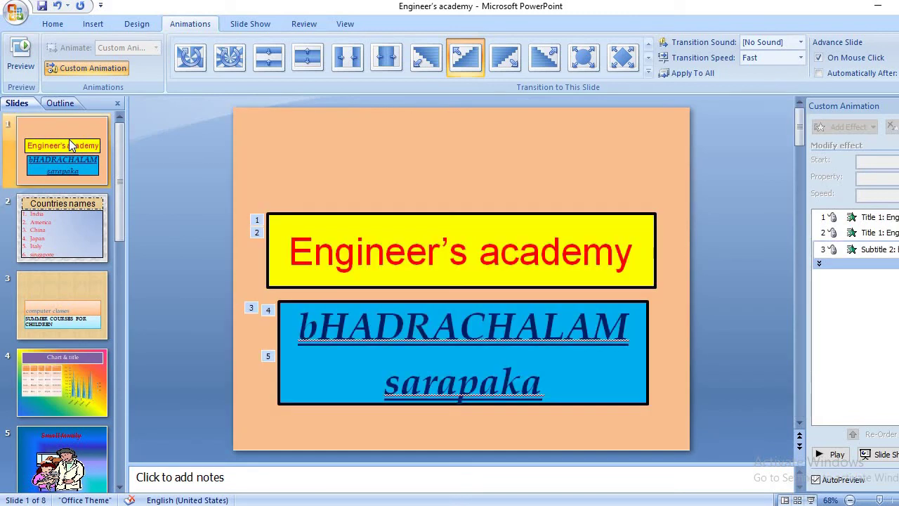
pyautogui.click(887, 455)
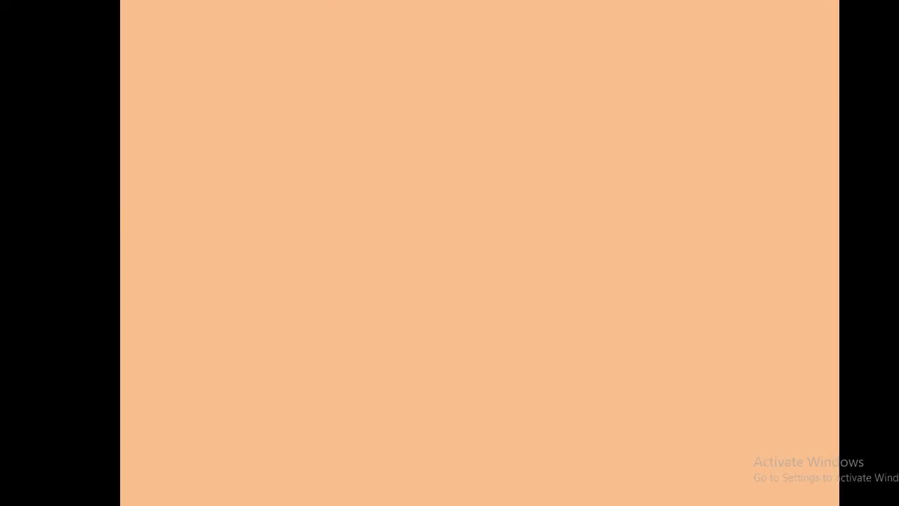
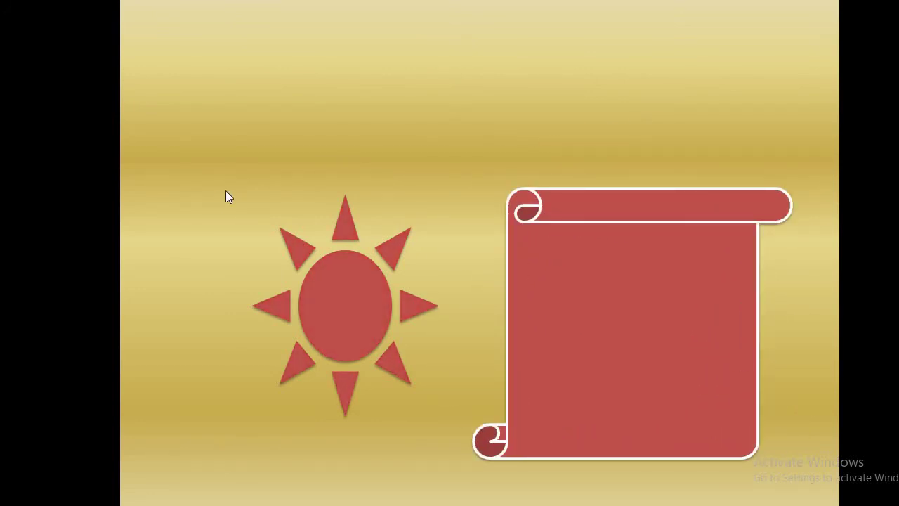
# - Advance past the last slide and exit the show back to Normal view
pyautogui.click(355, 132)
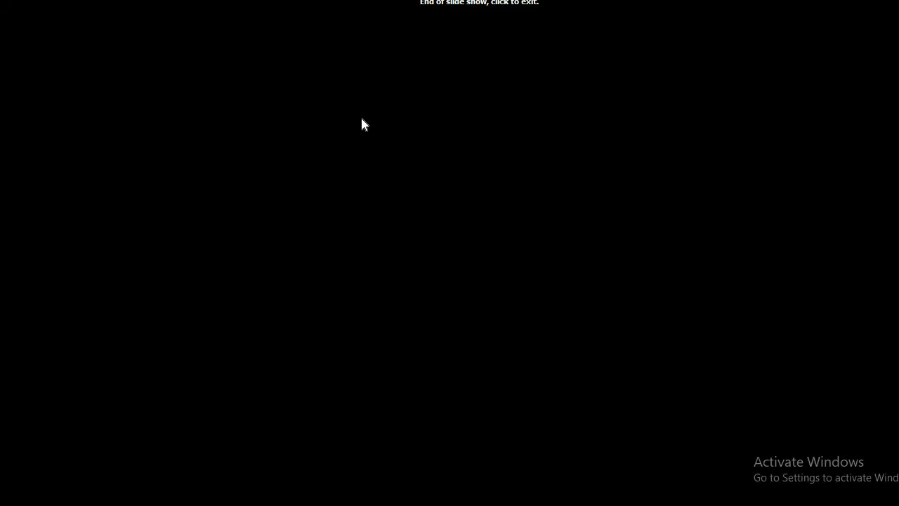
pyautogui.click(363, 124)
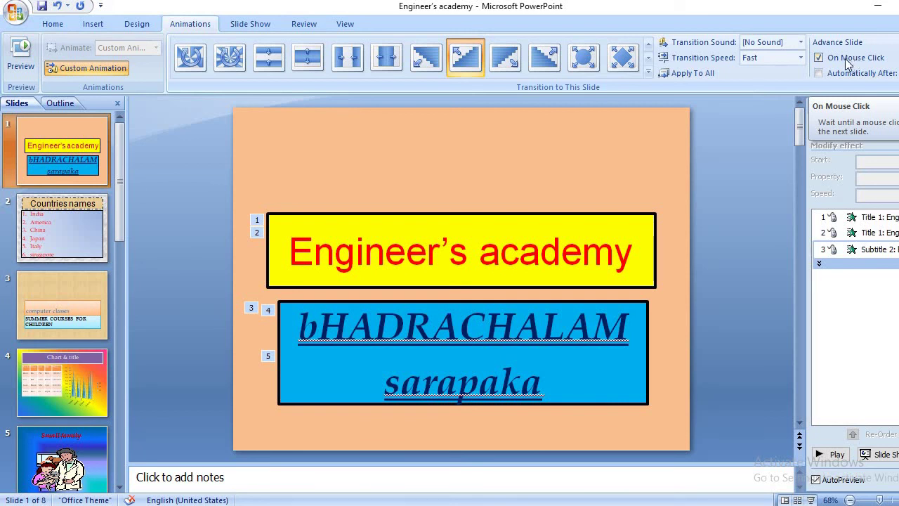
# - Switch slide advance from On Mouse Click to Automatically After, applied to all slides
pyautogui.click(819, 59)
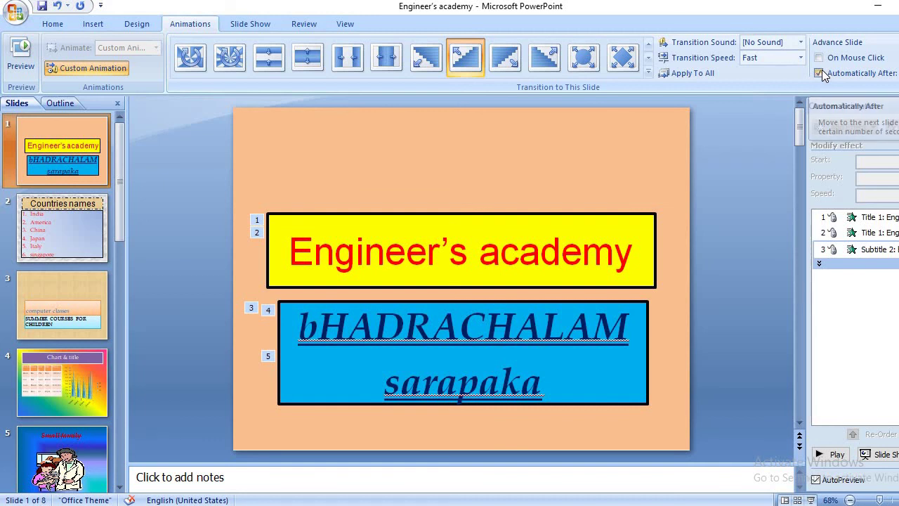
pyautogui.click(820, 73)
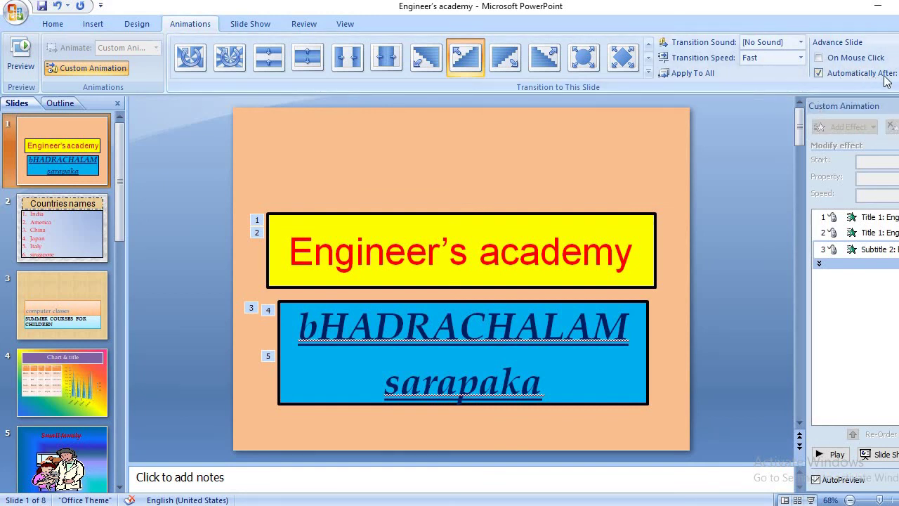
pyautogui.click(713, 80)
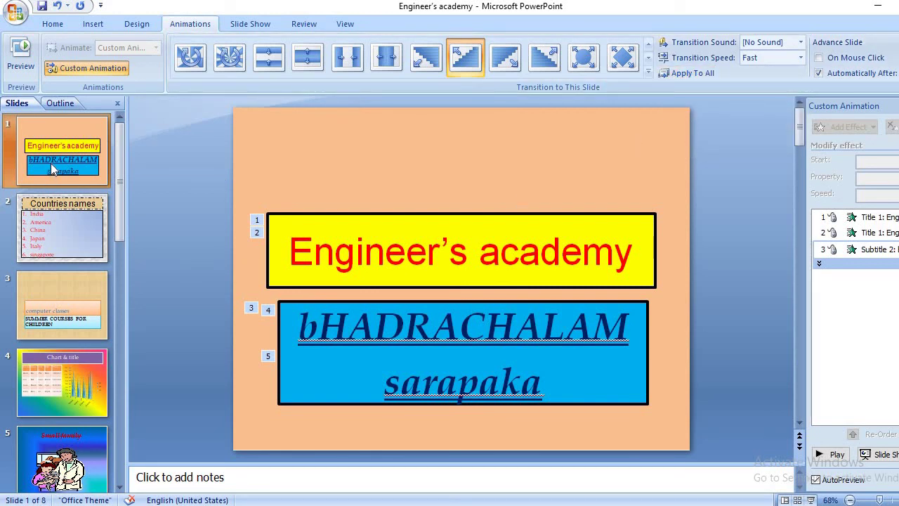
pyautogui.click(883, 453)
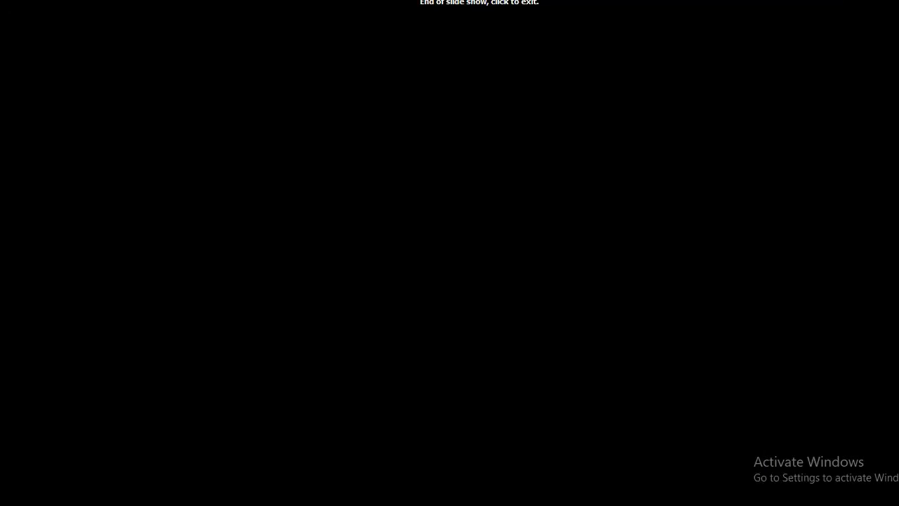
pyautogui.click(882, 455)
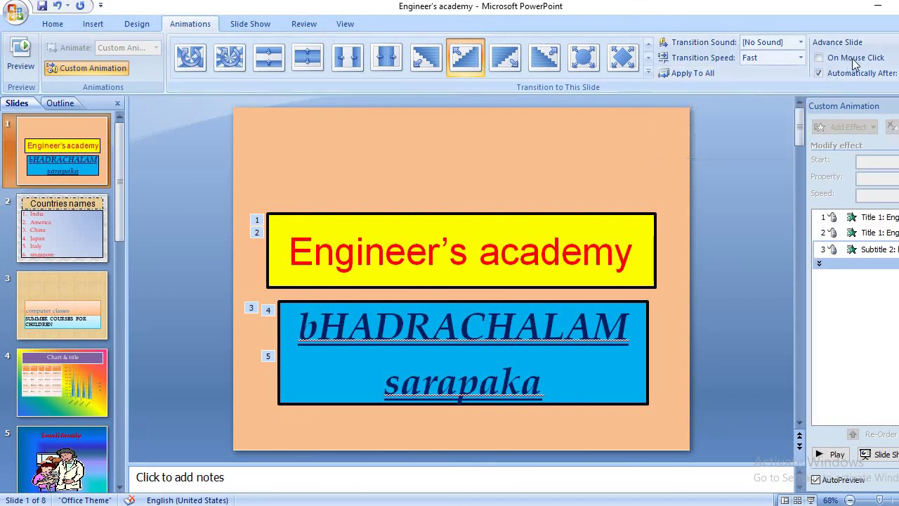
pyautogui.click(800, 43)
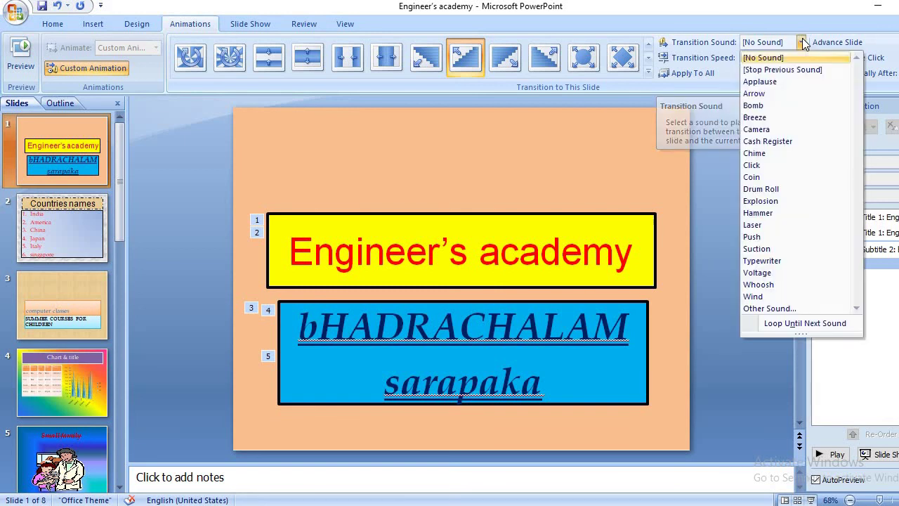
pyautogui.click(774, 115)
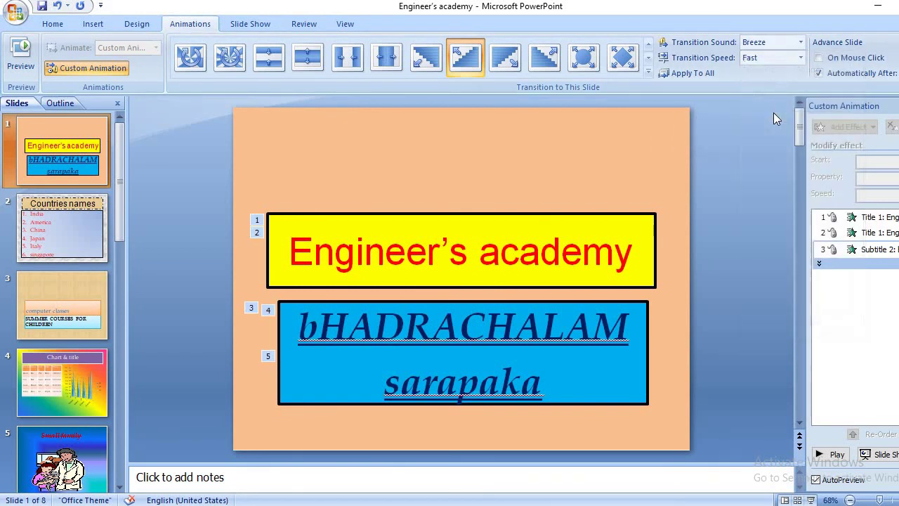
pyautogui.click(801, 42)
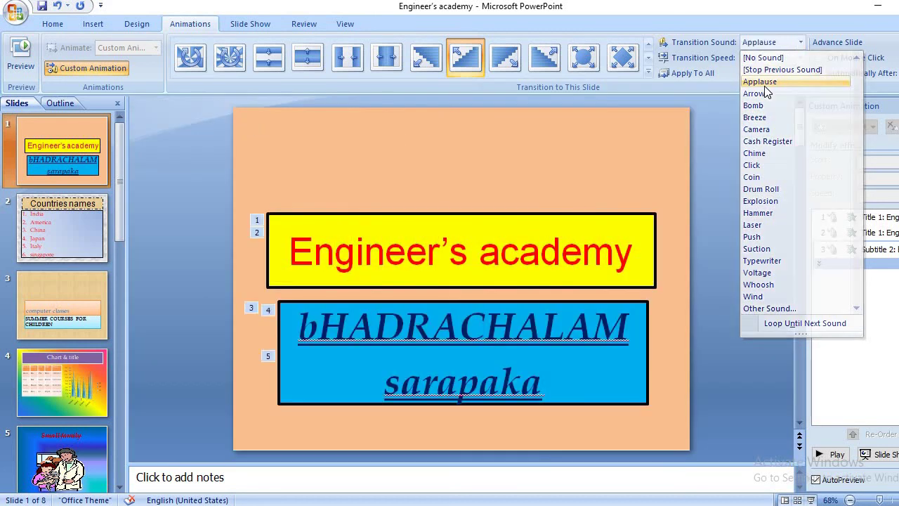
pyautogui.click(764, 83)
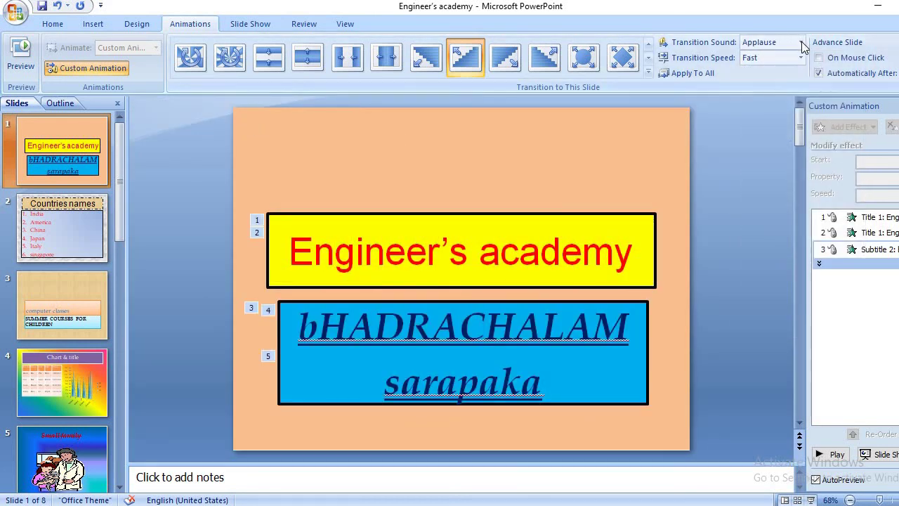
pyautogui.click(802, 41)
pyautogui.click(759, 166)
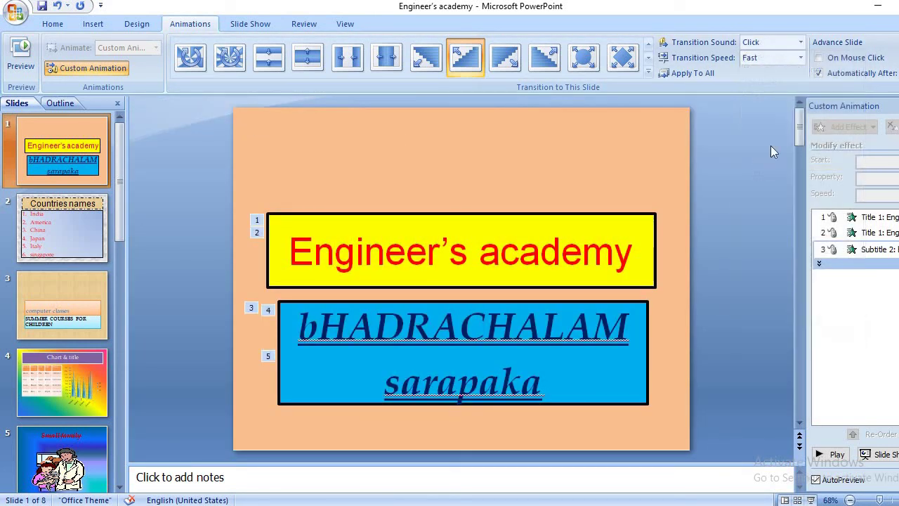
pyautogui.click(802, 42)
pyautogui.click(751, 178)
pyautogui.click(802, 43)
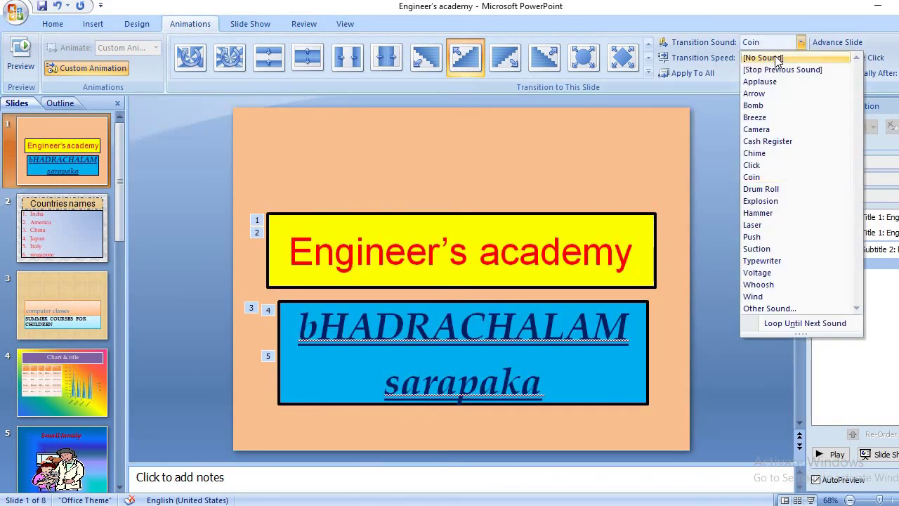
pyautogui.click(776, 59)
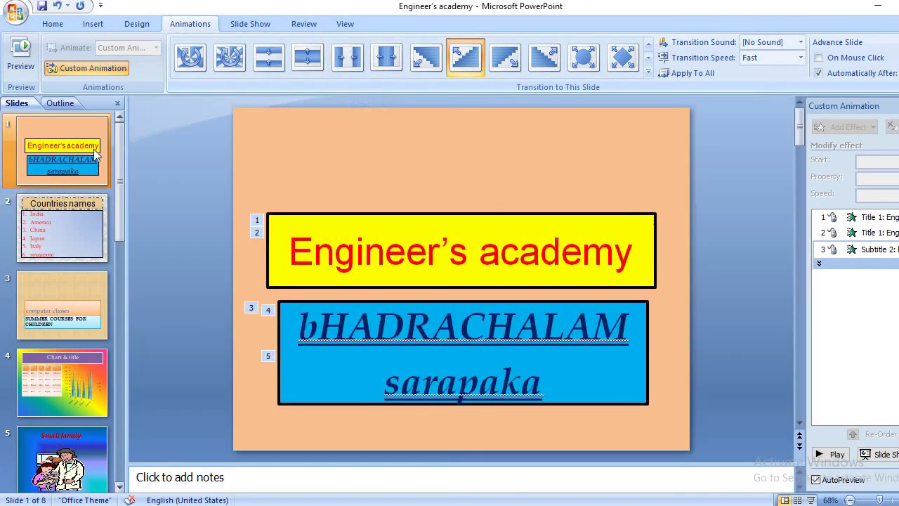
# - Hide the Custom Animation pane and apply the fourth transition effect to slide 1
pyautogui.click(91, 66)
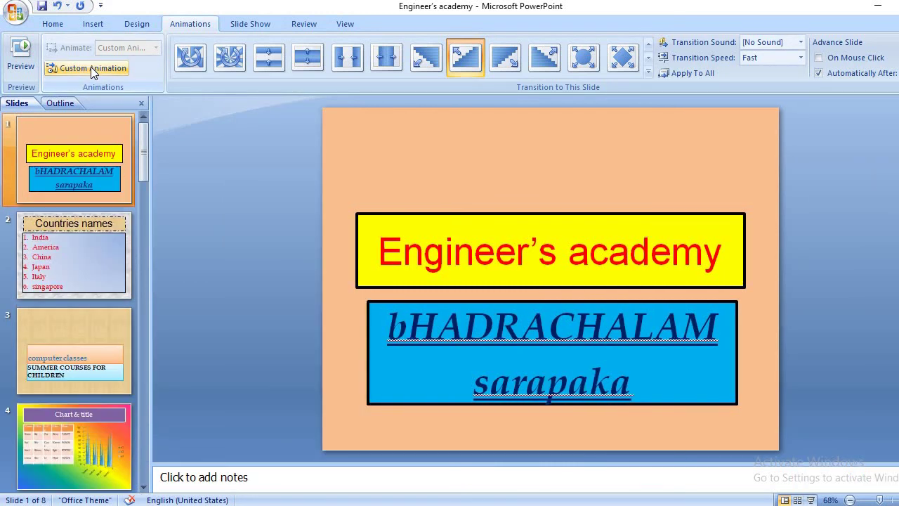
pyautogui.click(310, 65)
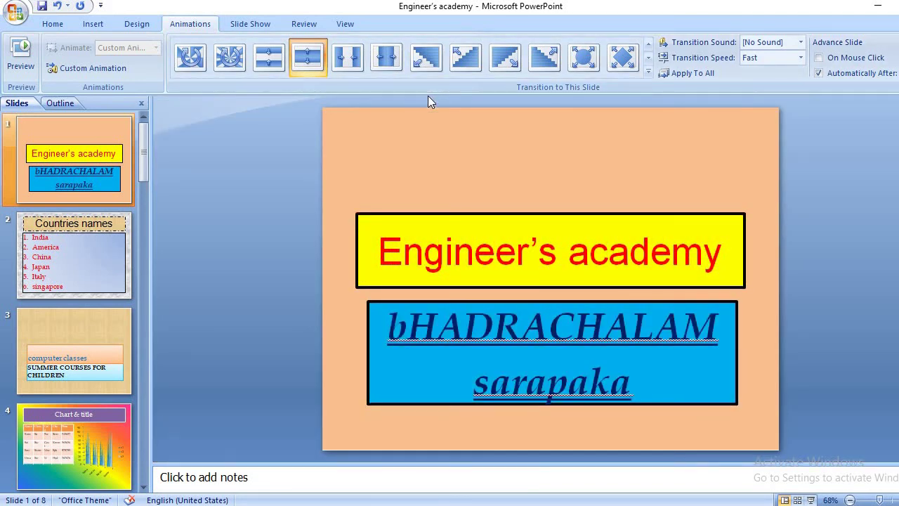
pyautogui.click(91, 158)
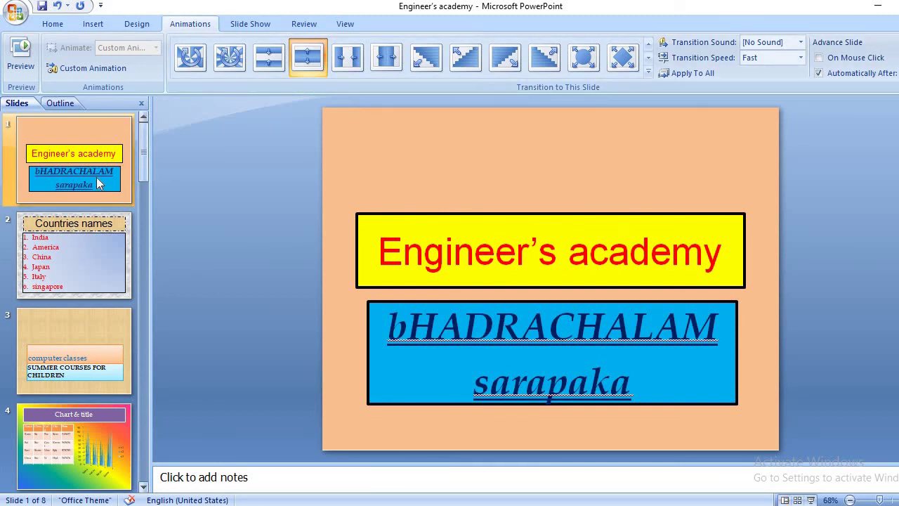
# - Select the Engineer's academy title box, the blue subtitle box, then the title again
pyautogui.click(457, 269)
pyautogui.click(494, 327)
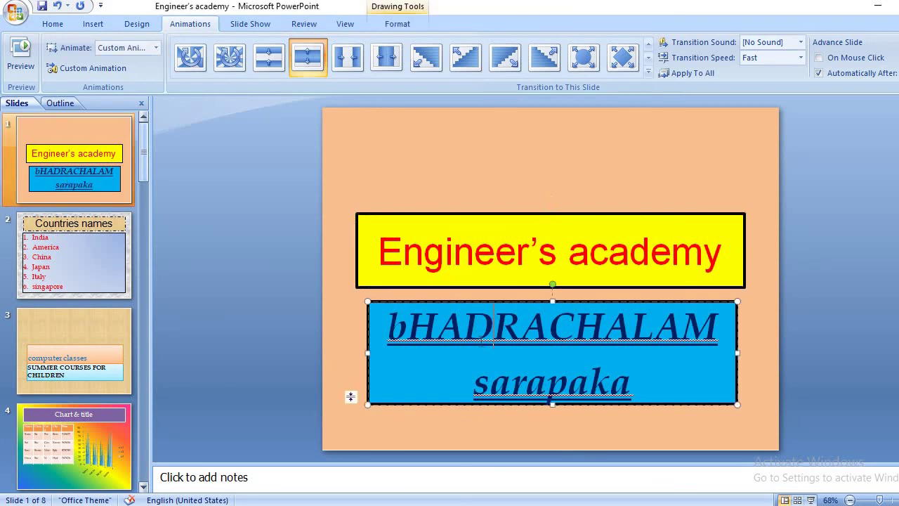
pyautogui.click(430, 245)
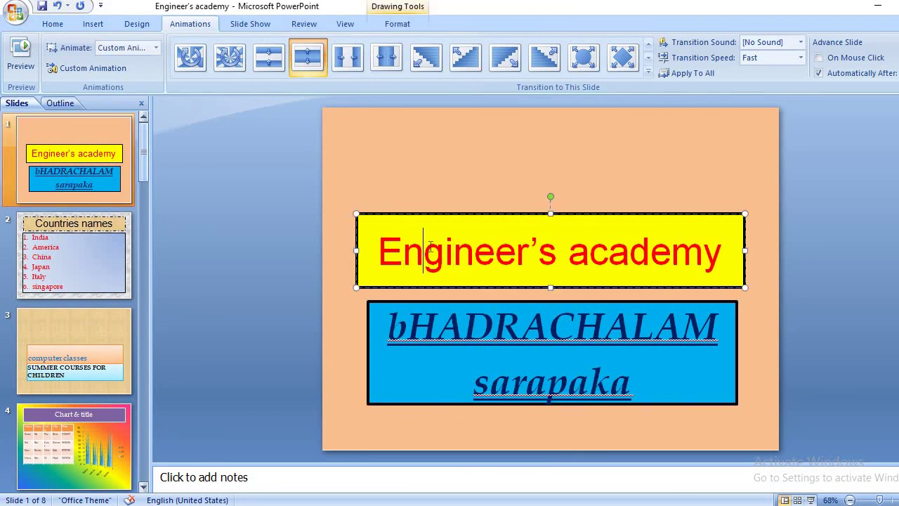